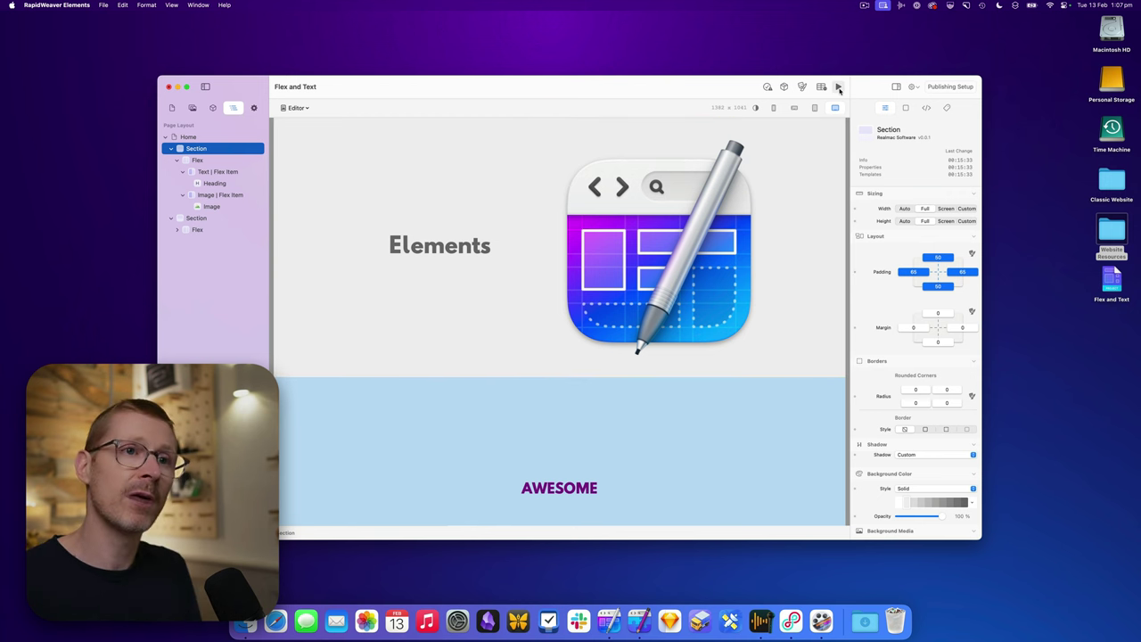
- Start the live preview of the Flex and Text page and stop it again
left_click(839, 87)
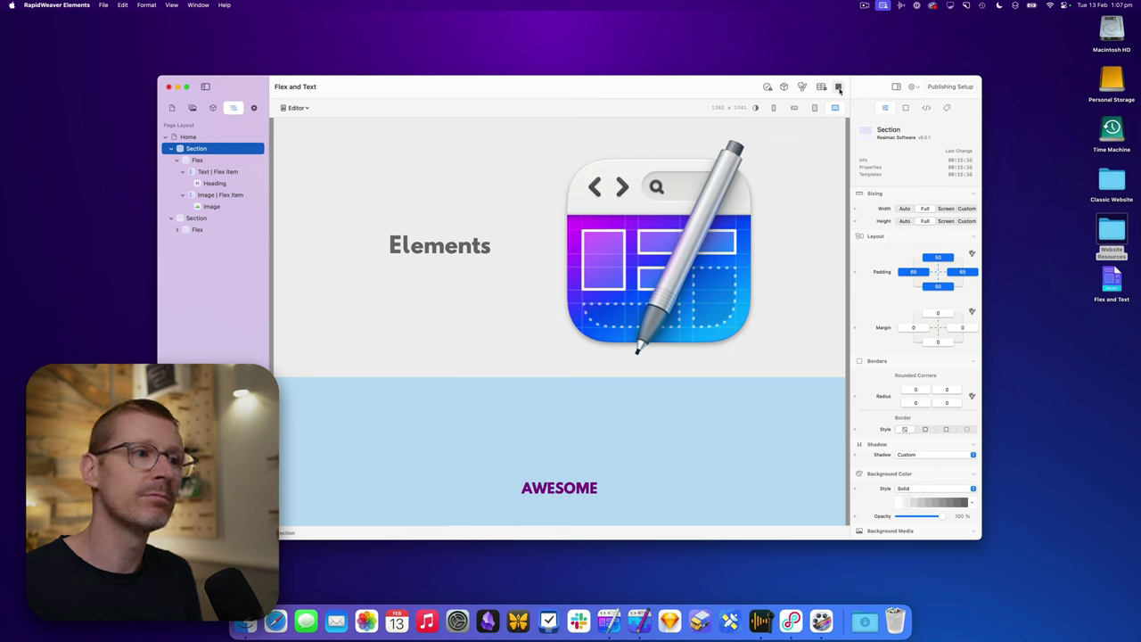
left_click(839, 87)
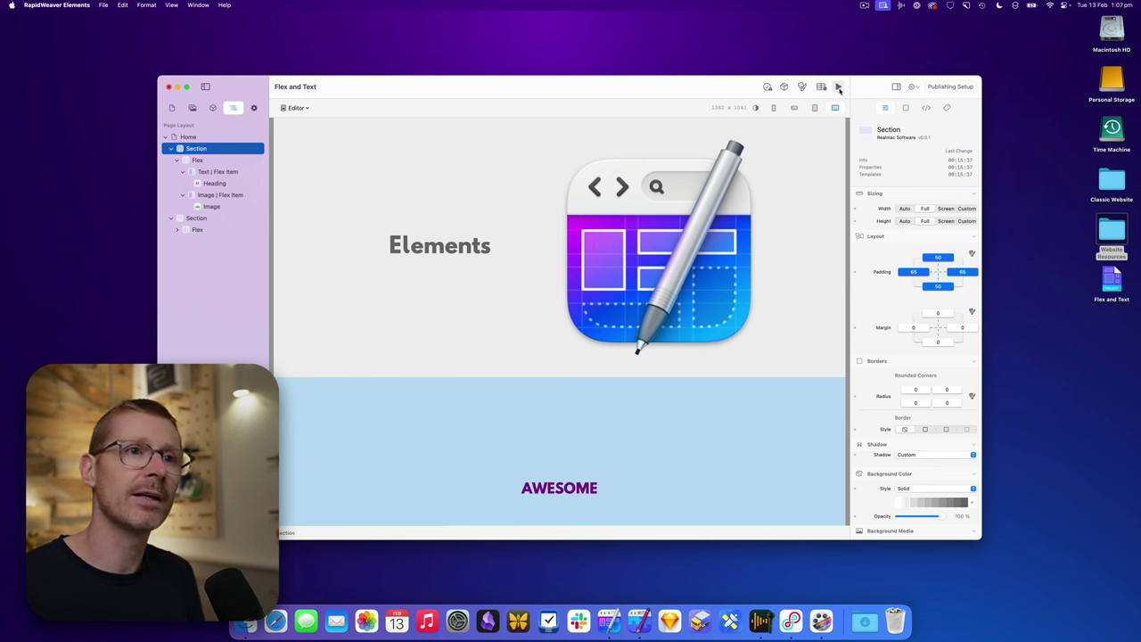
- Vary the fill opacity of the Elements heading and set it back to 100 %
left_click(641, 259)
left_click(440, 246)
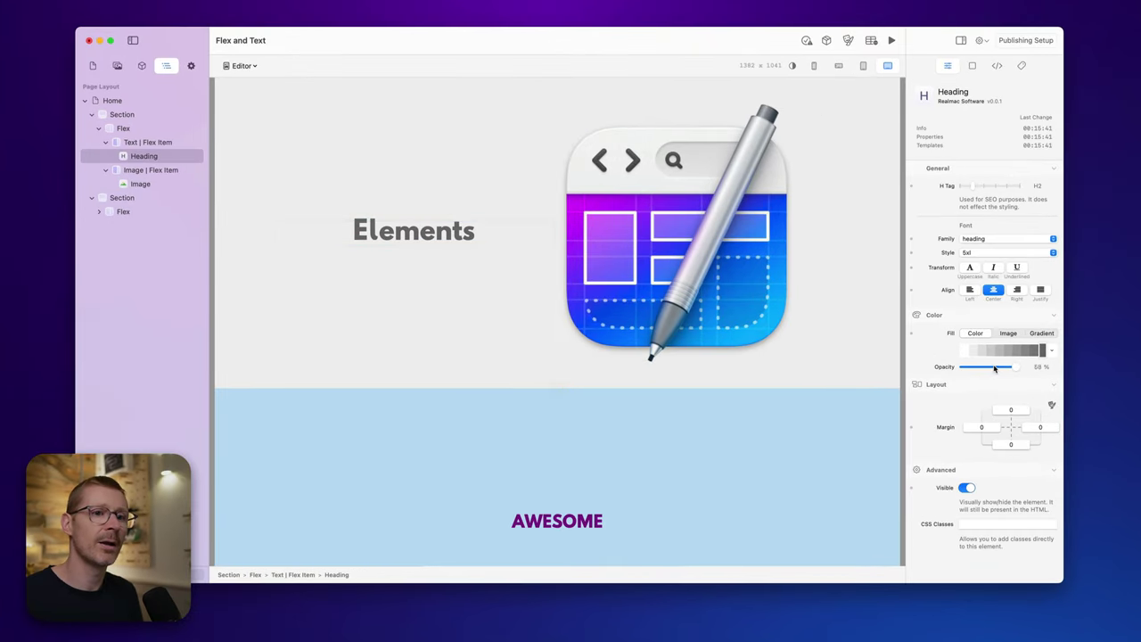
left_click_drag(936, 359, 917, 364)
left_click_drag(988, 372, 1016, 367)
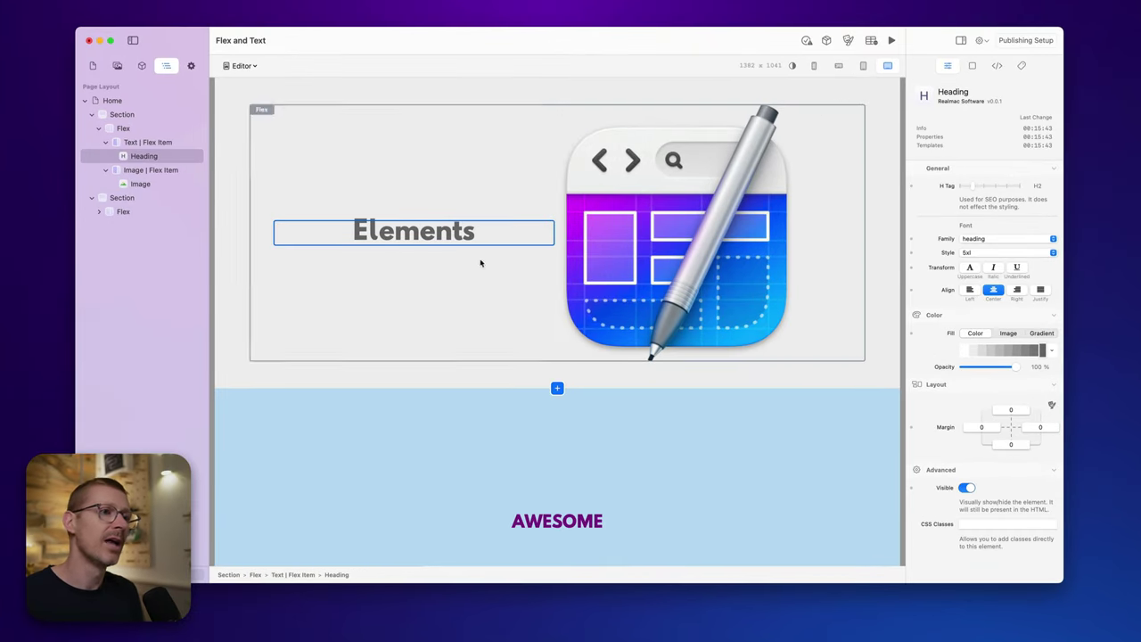
scroll(524, 367, "down", 3)
scroll(524, 367, "up", 3)
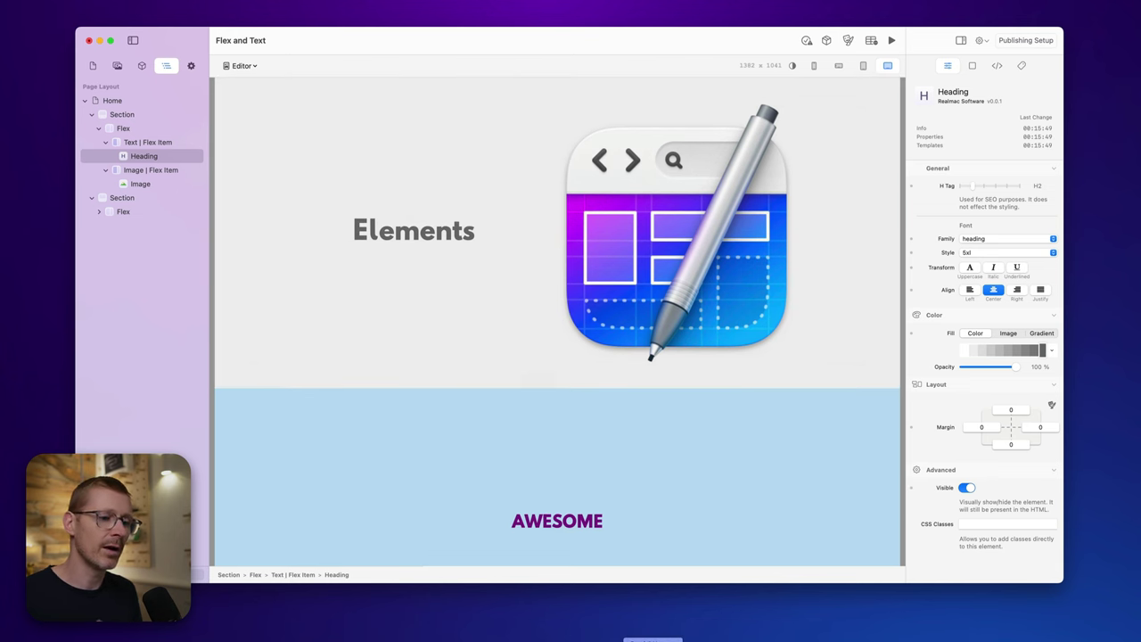
- Switch to the Realmac 2024 rev 1 project in RapidWeaver Classic and preview its RapidWeaver page
left_click(652, 629)
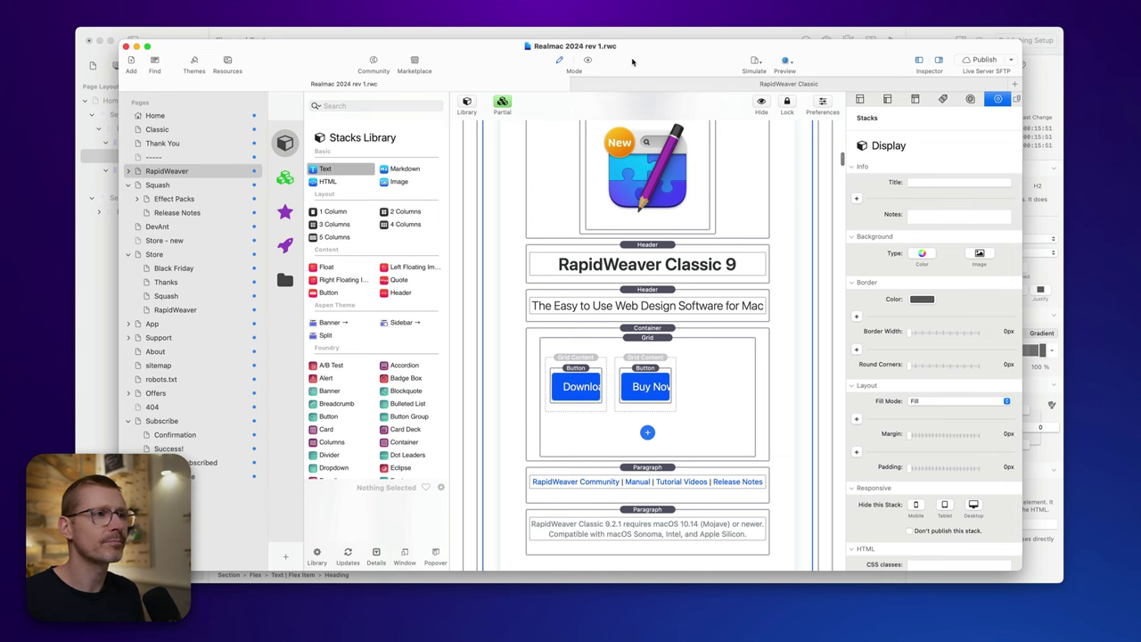
left_click_drag(632, 62, 630, 69)
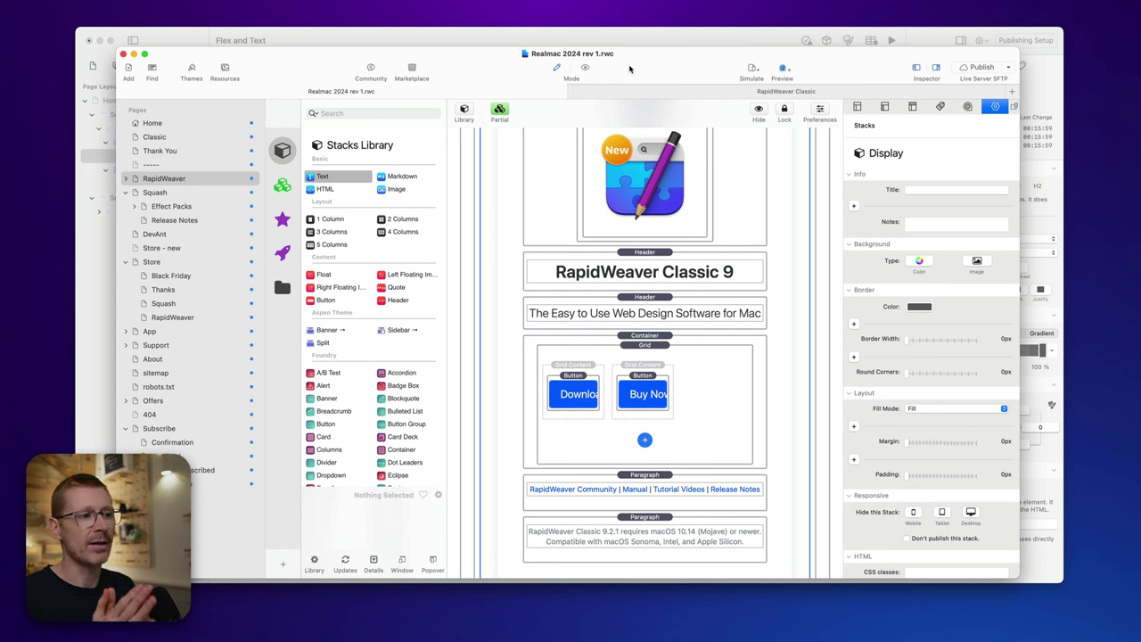
scroll(664, 160, "up", 10)
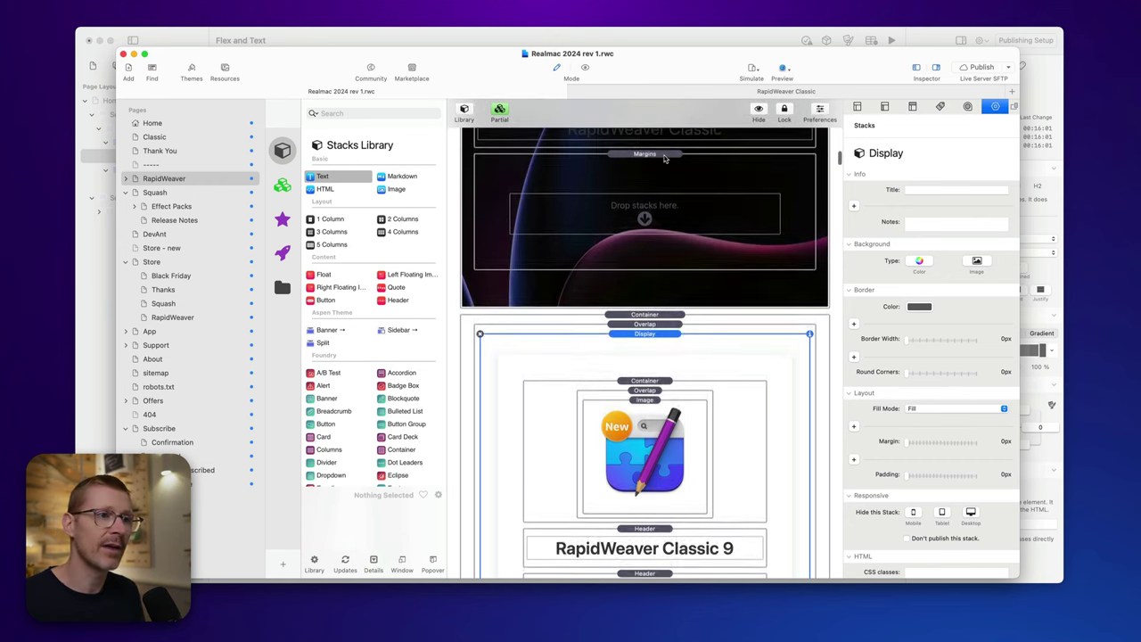
scroll(664, 161, "up", 10)
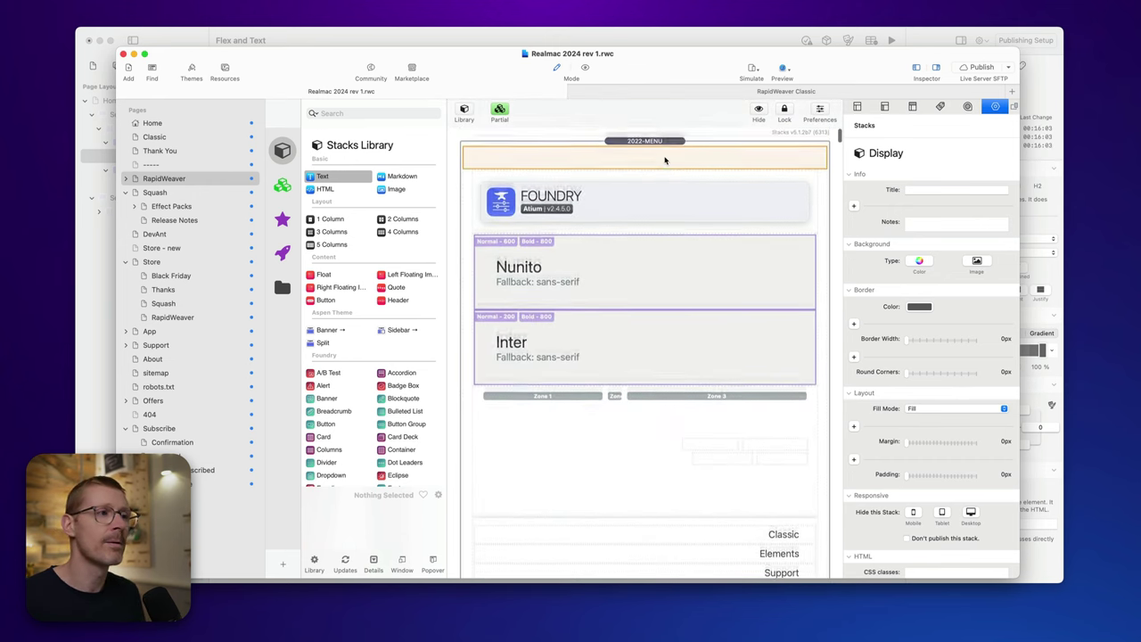
left_click(584, 69)
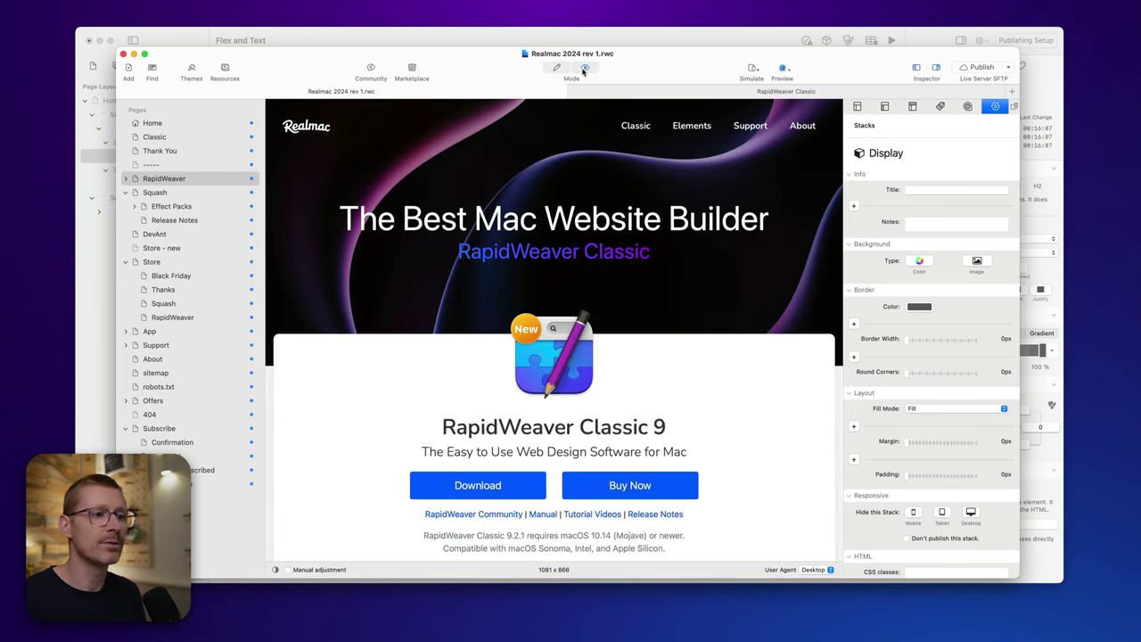
scroll(669, 250, "down", 5)
scroll(674, 250, "up", 6)
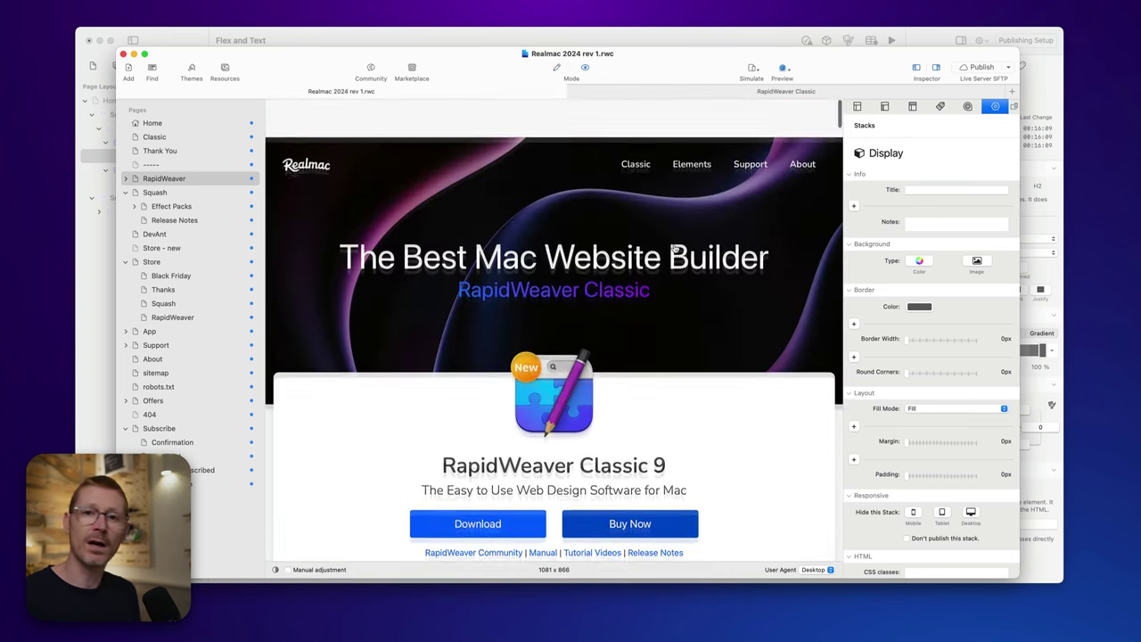
- Return the RapidWeaver page to edit mode and examine its stacks from the menu down to the product section
left_click(556, 68)
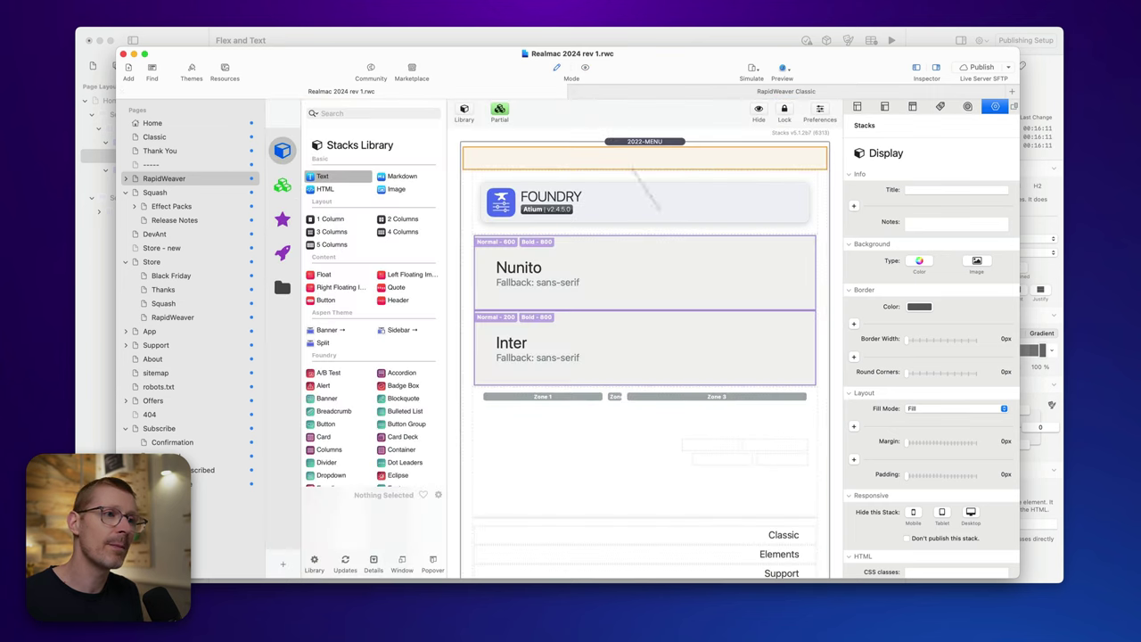
scroll(685, 257, "down", 5)
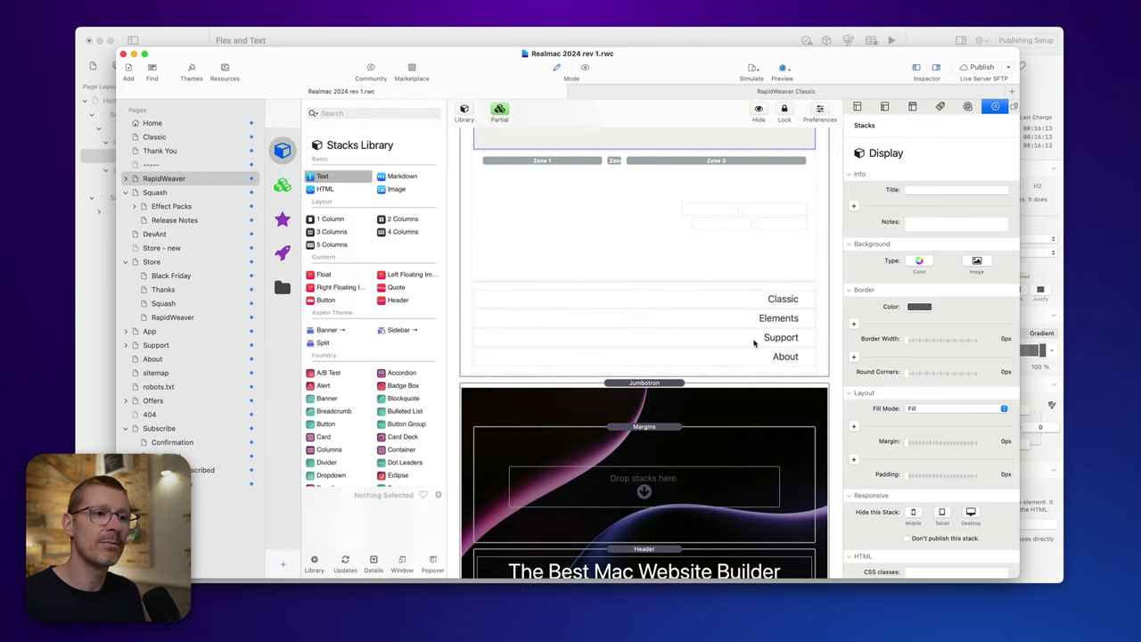
scroll(688, 339, "down", 6)
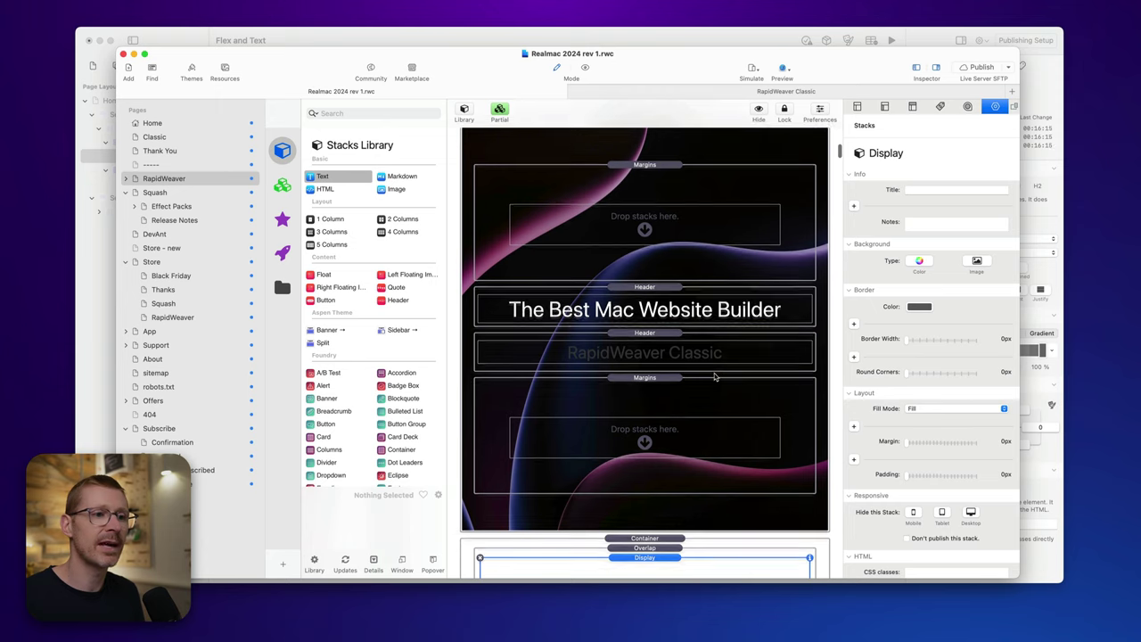
scroll(713, 377, "down", 7)
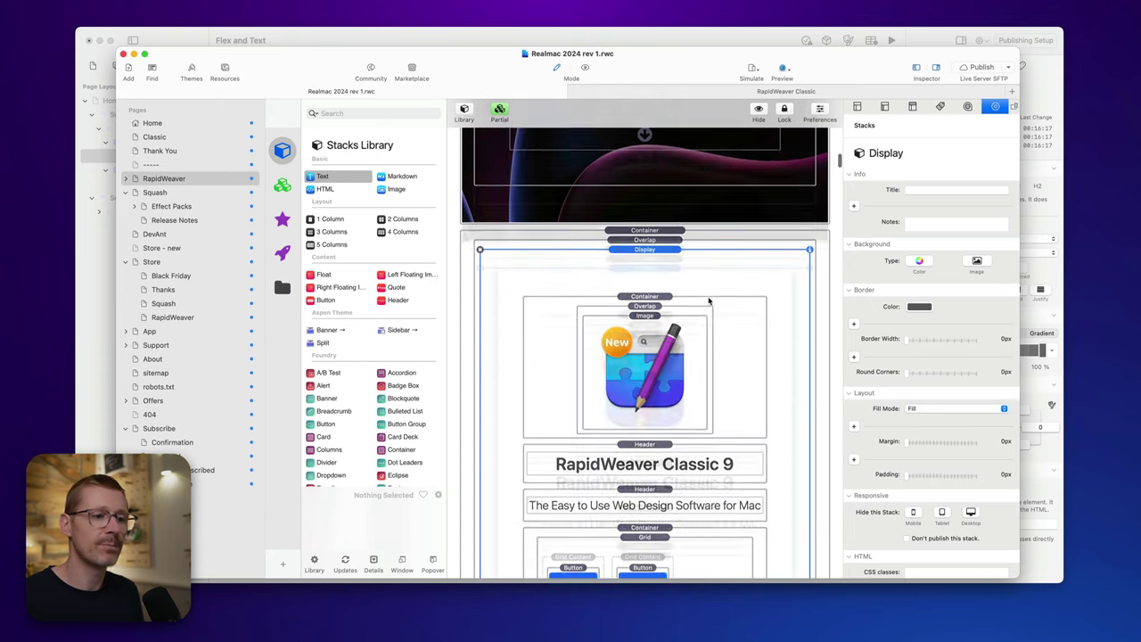
scroll(713, 312, "down", 4)
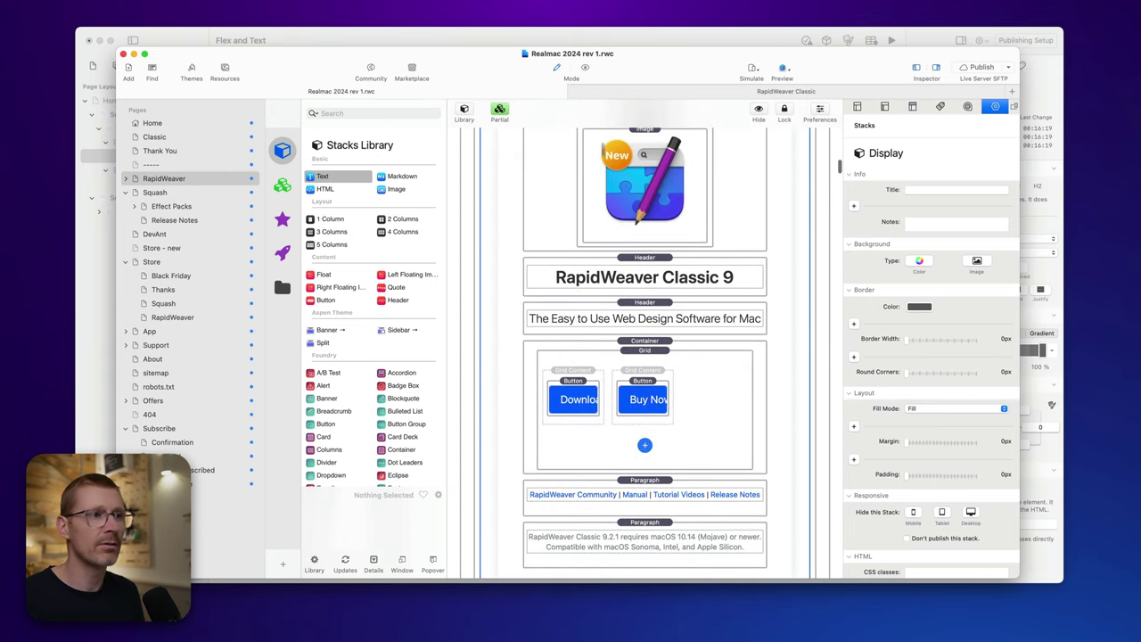
- Compare the page's preview with its edit mode, and inspect the RapidWeaver Classic 9 header and the Buy Now grid content
left_click(584, 69)
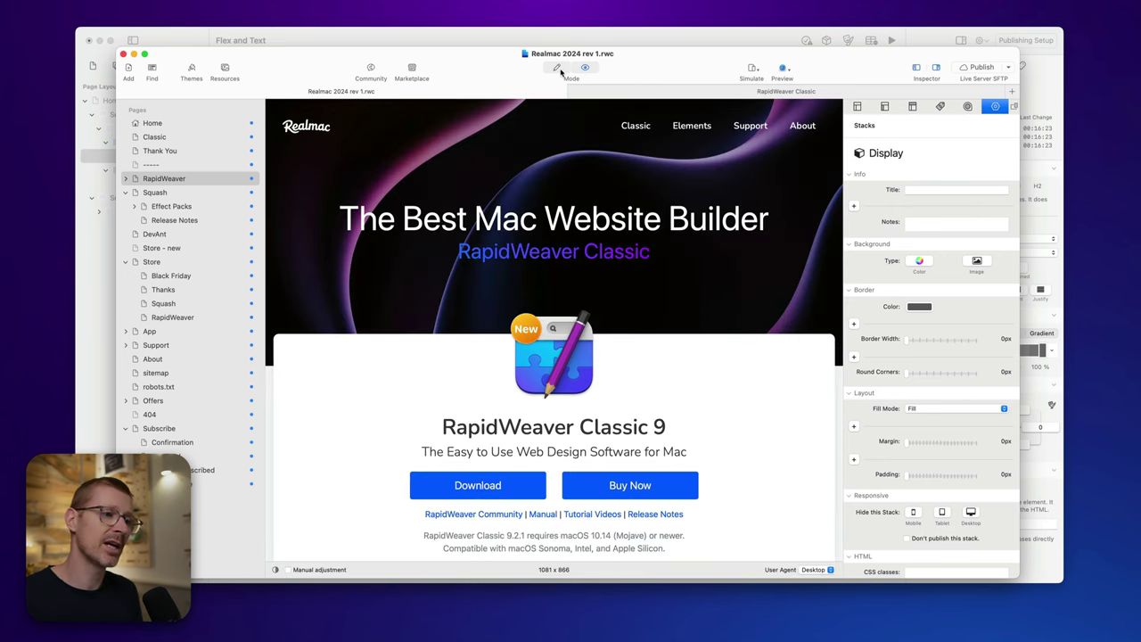
left_click(557, 69)
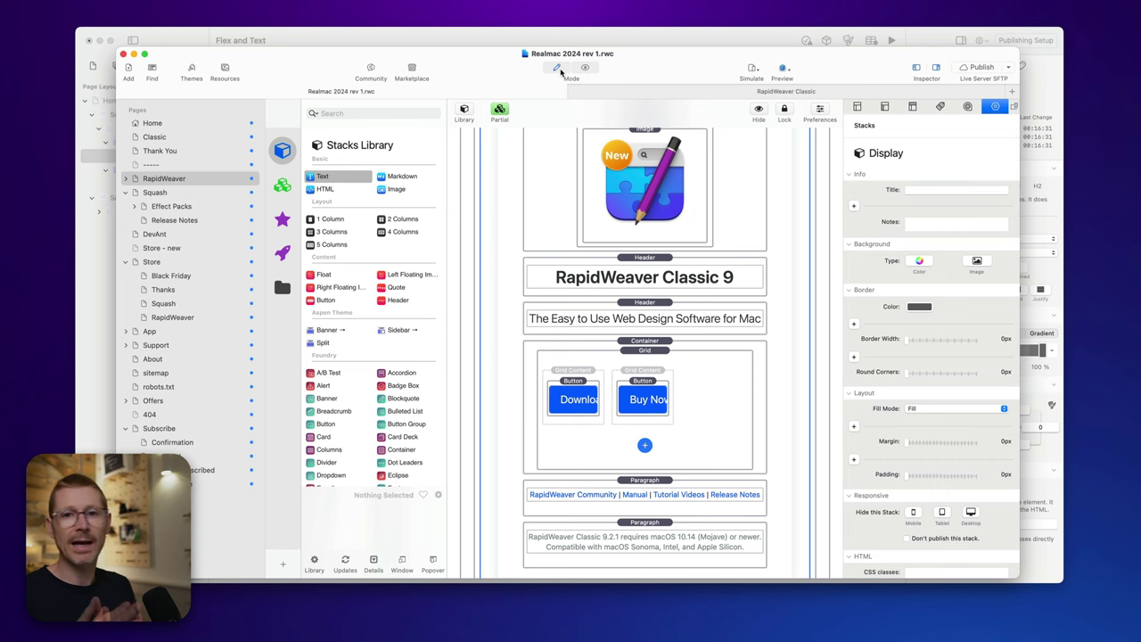
left_click(587, 68)
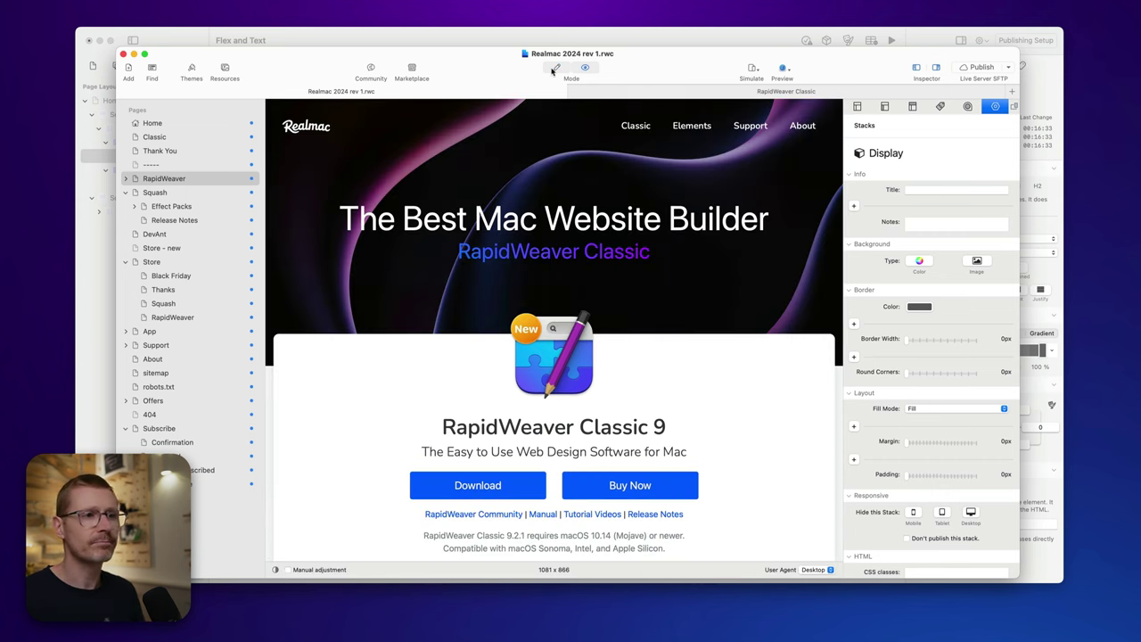
left_click(555, 68)
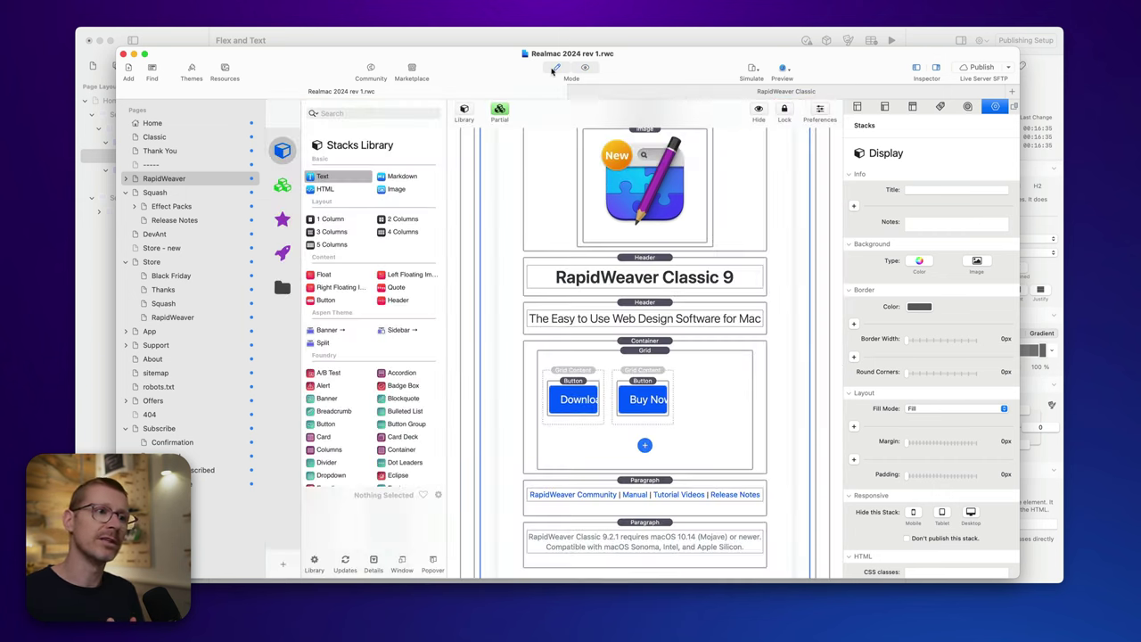
left_click(576, 264)
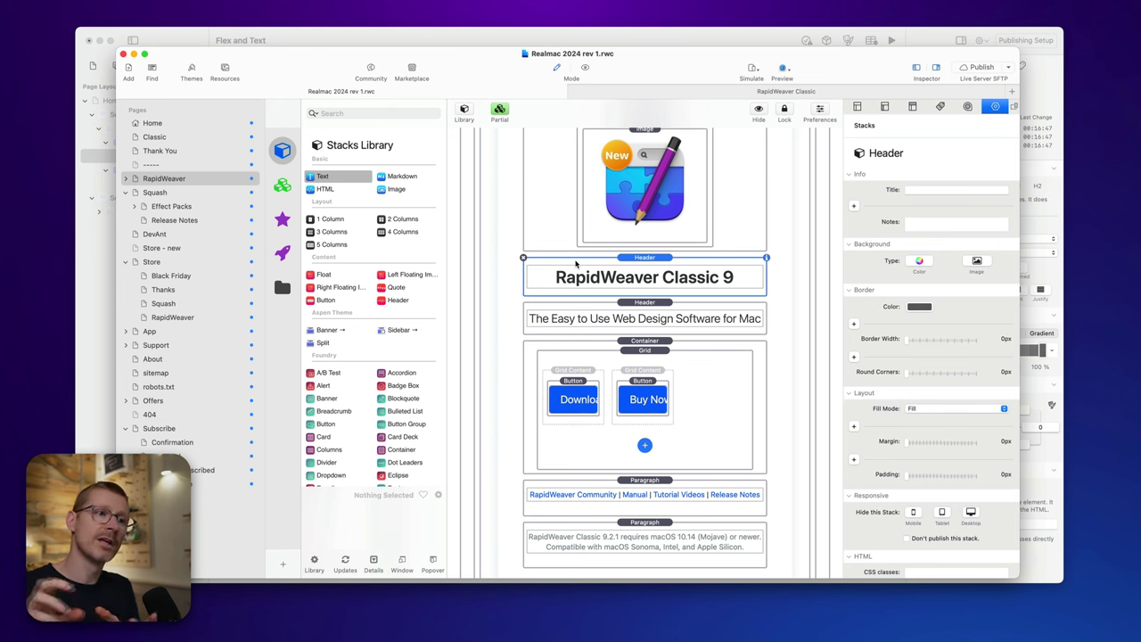
left_click(648, 369)
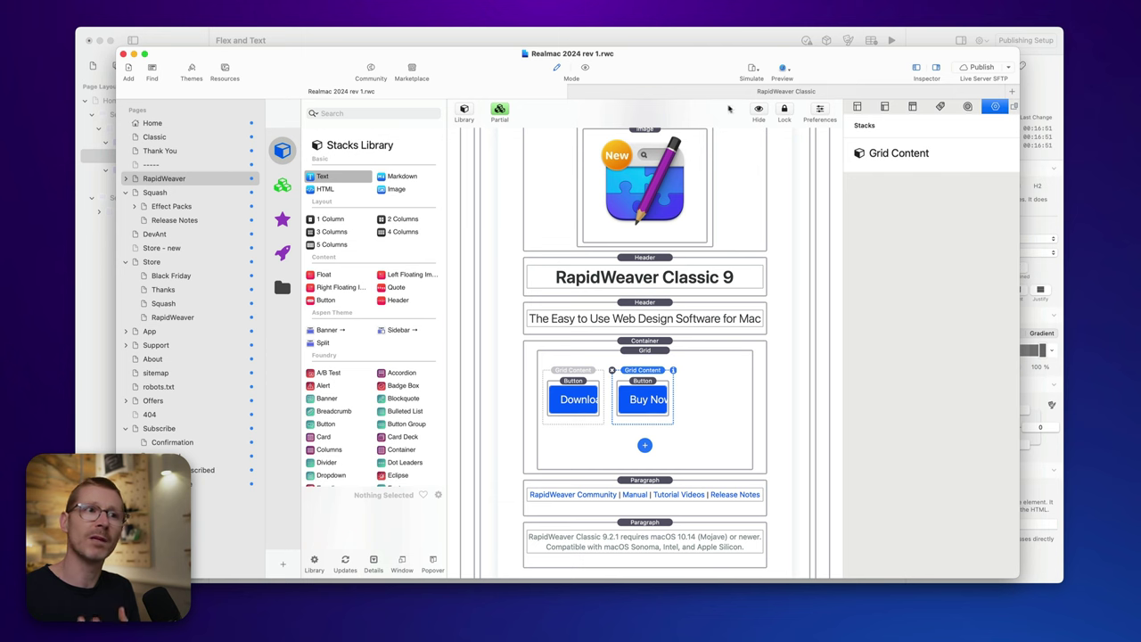
- Switch back to the Flex and Text project in RapidWeaver Elements and look over both page sections
left_click(666, 34)
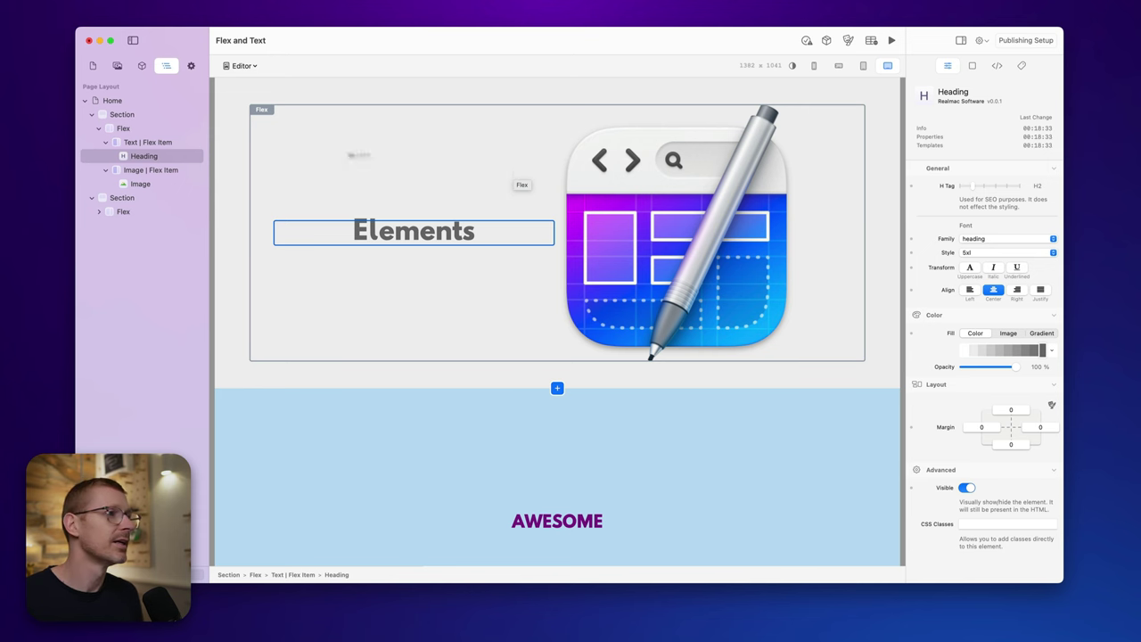
scroll(625, 425, "down", 3)
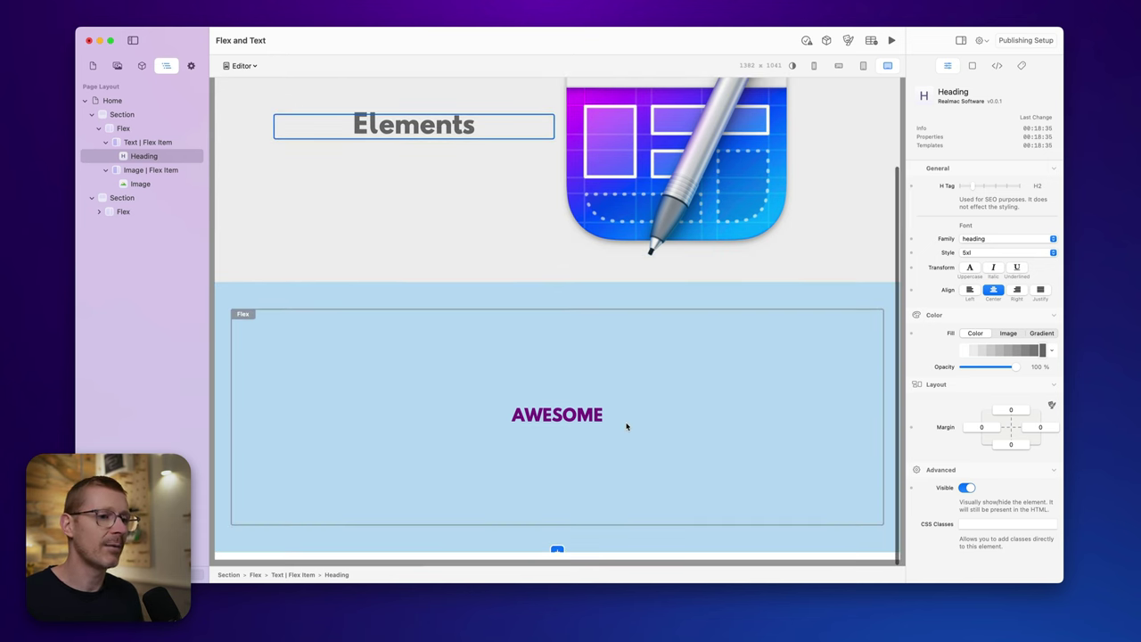
scroll(626, 426, "up", 3)
scroll(378, 141, "down", 1)
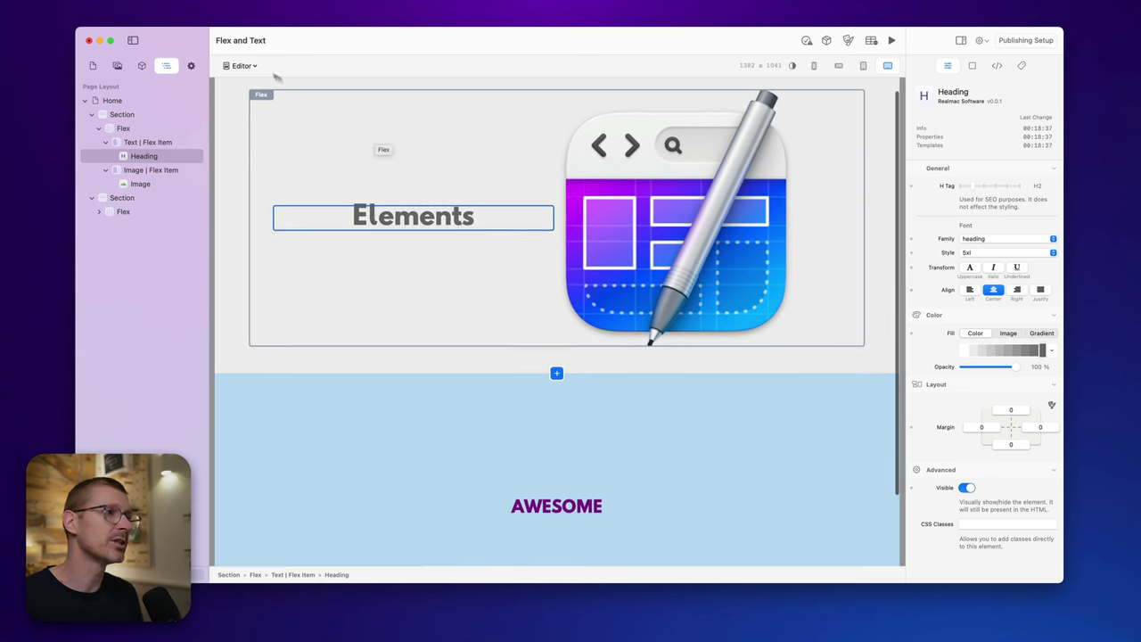
- Inspect the first Section and its Flex container, and collapse the Text and Image flex items in the page layout
left_click(125, 114)
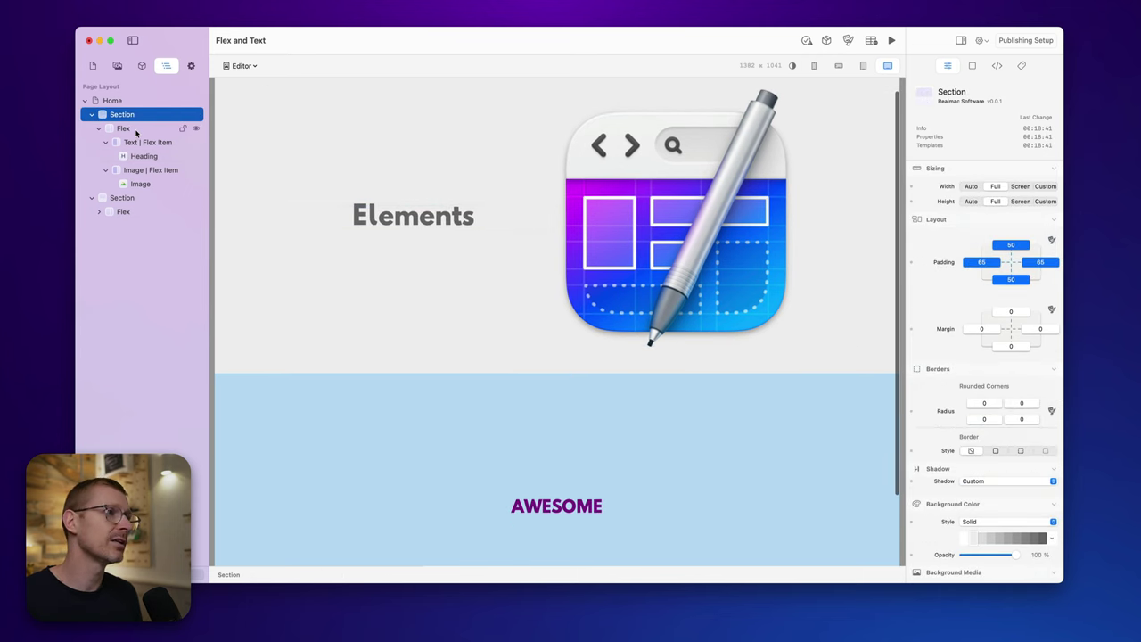
left_click(134, 130)
left_click(105, 142)
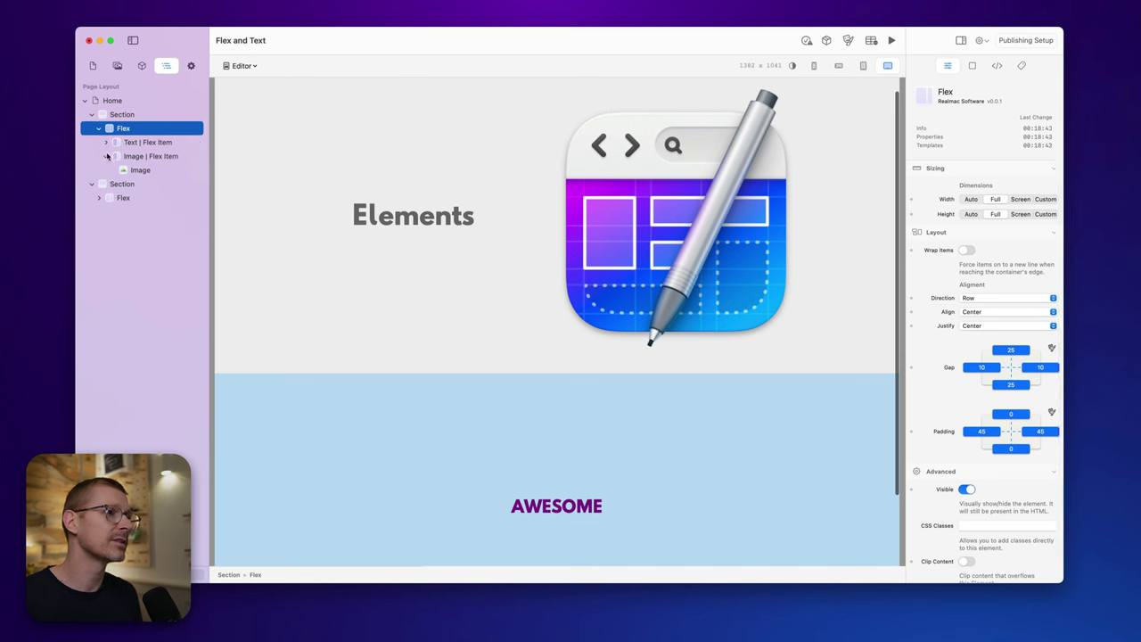
left_click(106, 156)
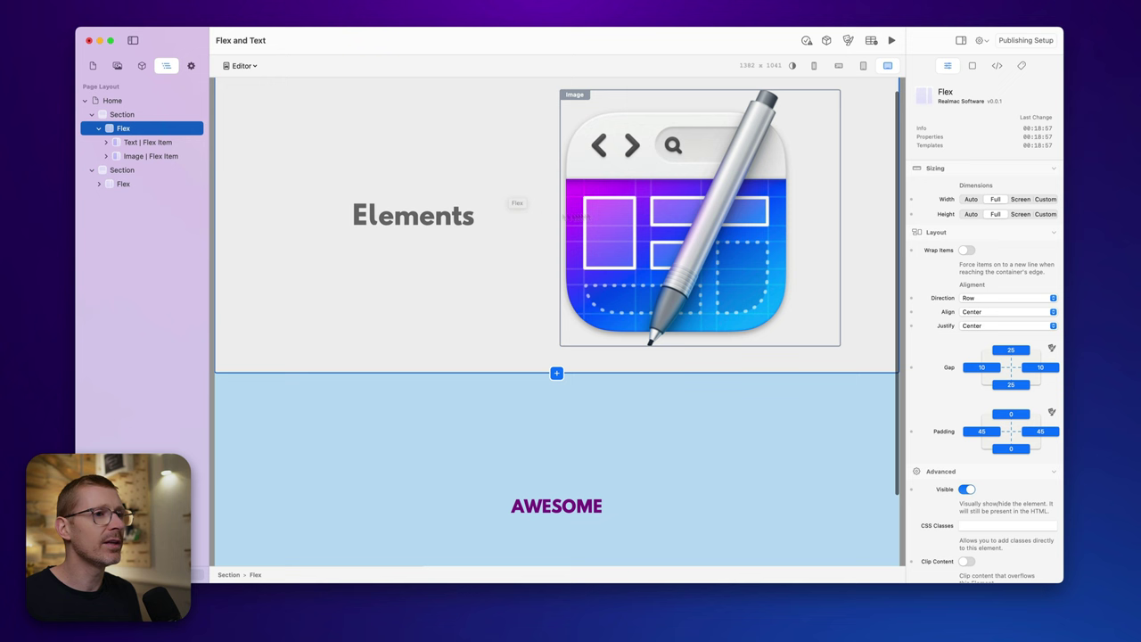
- Compare the layout and sizing settings of the Text and Image flex items
left_click(151, 142)
left_click(154, 156)
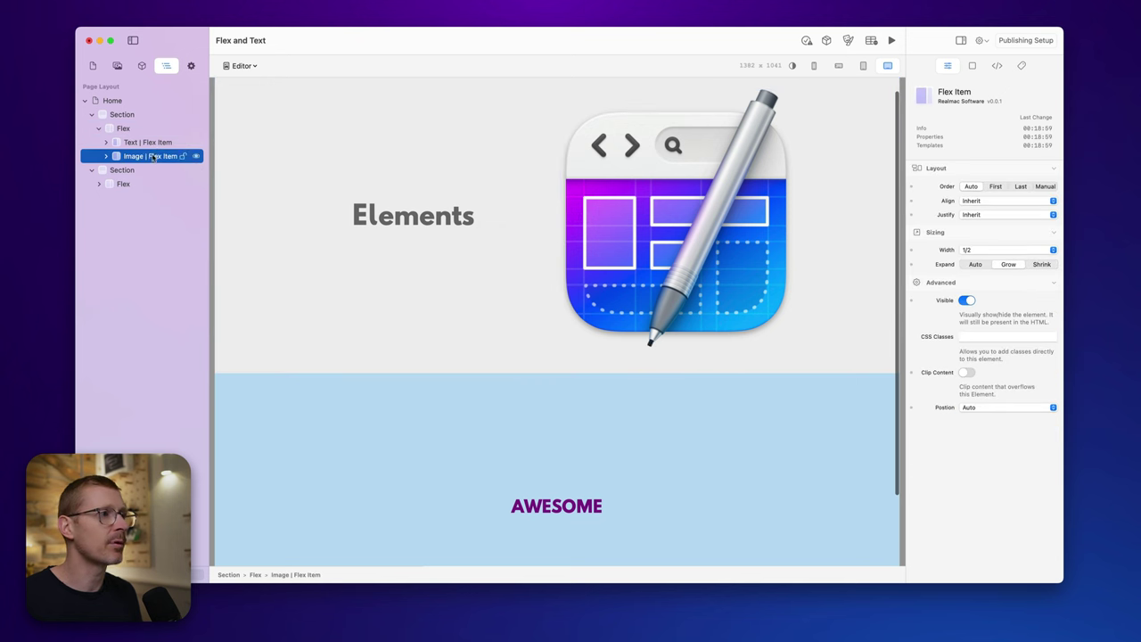
left_click(154, 142)
left_click(154, 156)
left_click(155, 142)
left_click(155, 156)
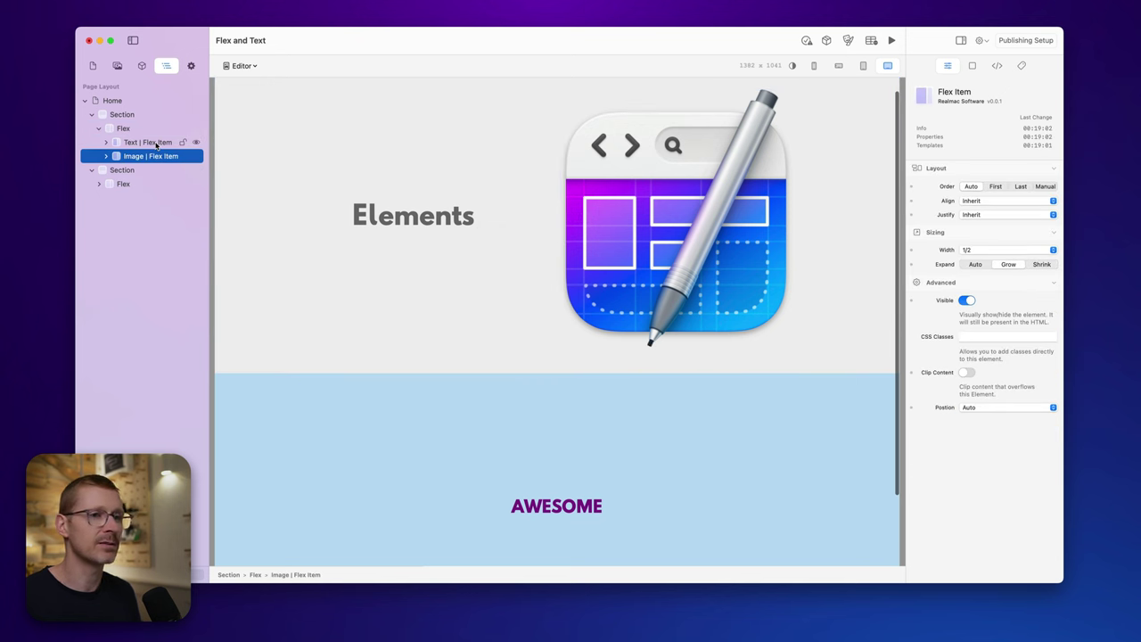
left_click(156, 142)
- Reveal the elements nested in the Text and Image flex items and collapse both again
left_click(106, 142)
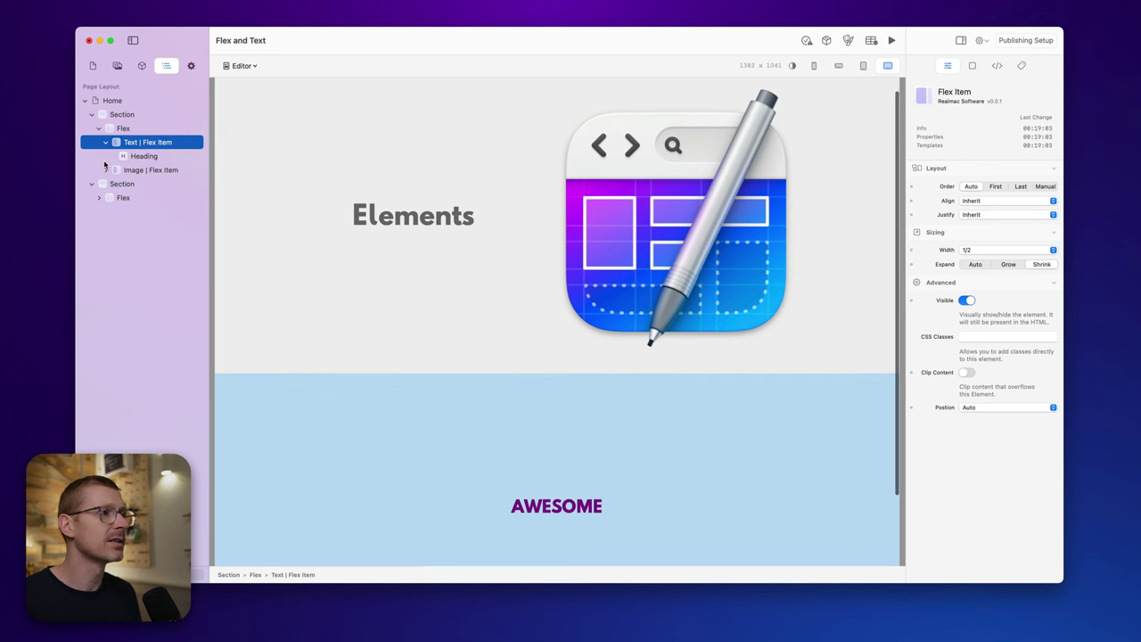
left_click(106, 170)
left_click(107, 170)
left_click(106, 142)
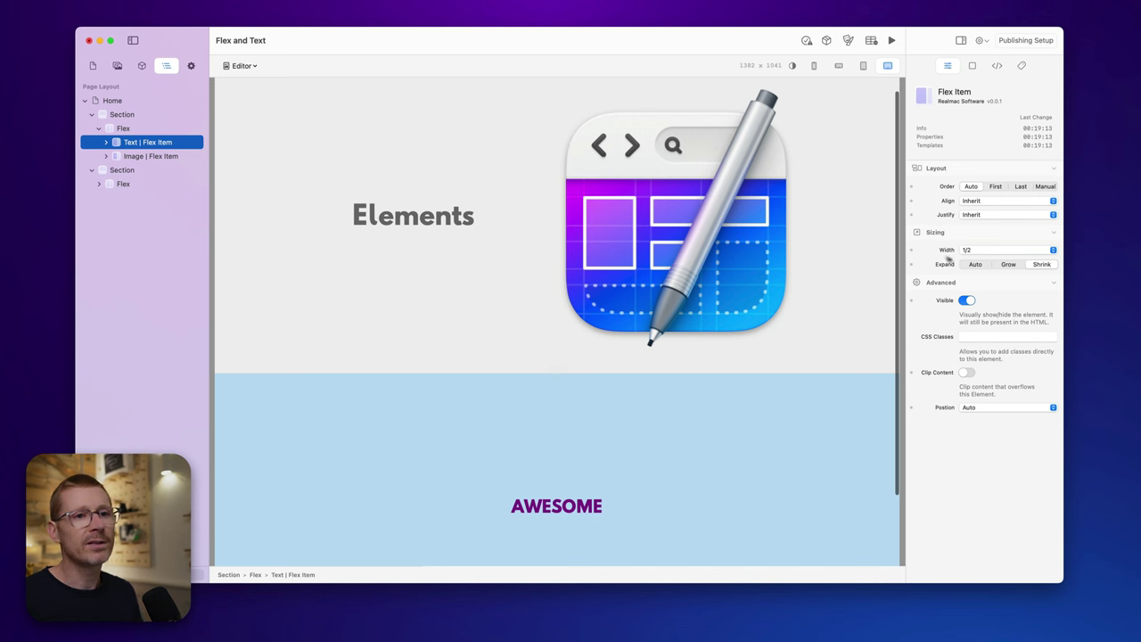
- Review the width options of the Text flex item without changing them, and select the Elements heading
left_click(974, 252)
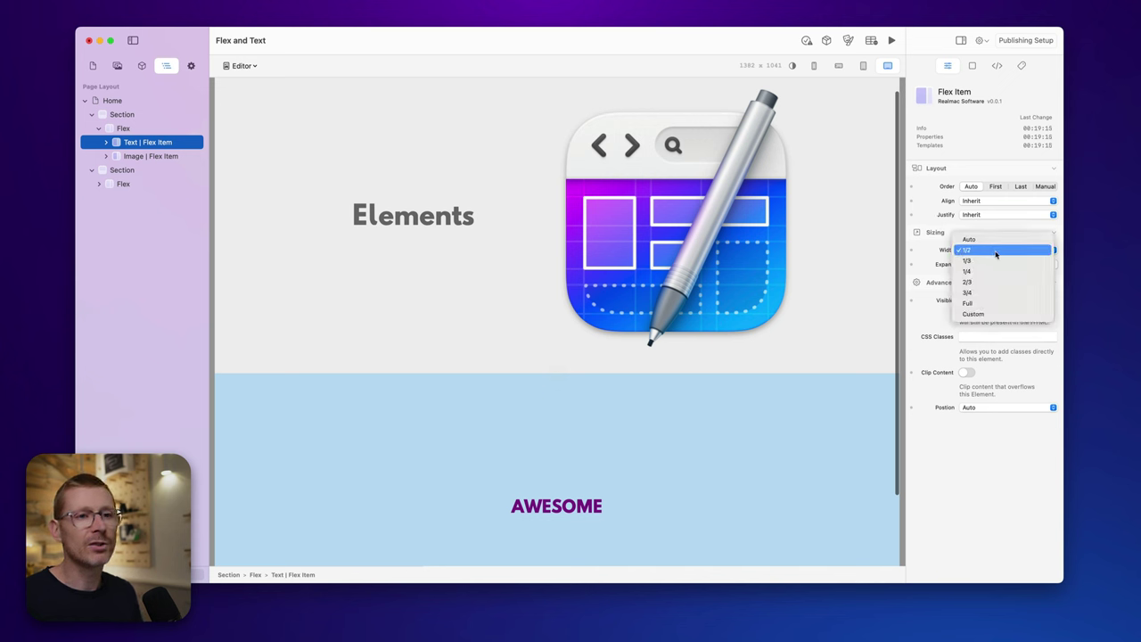
left_click(929, 255)
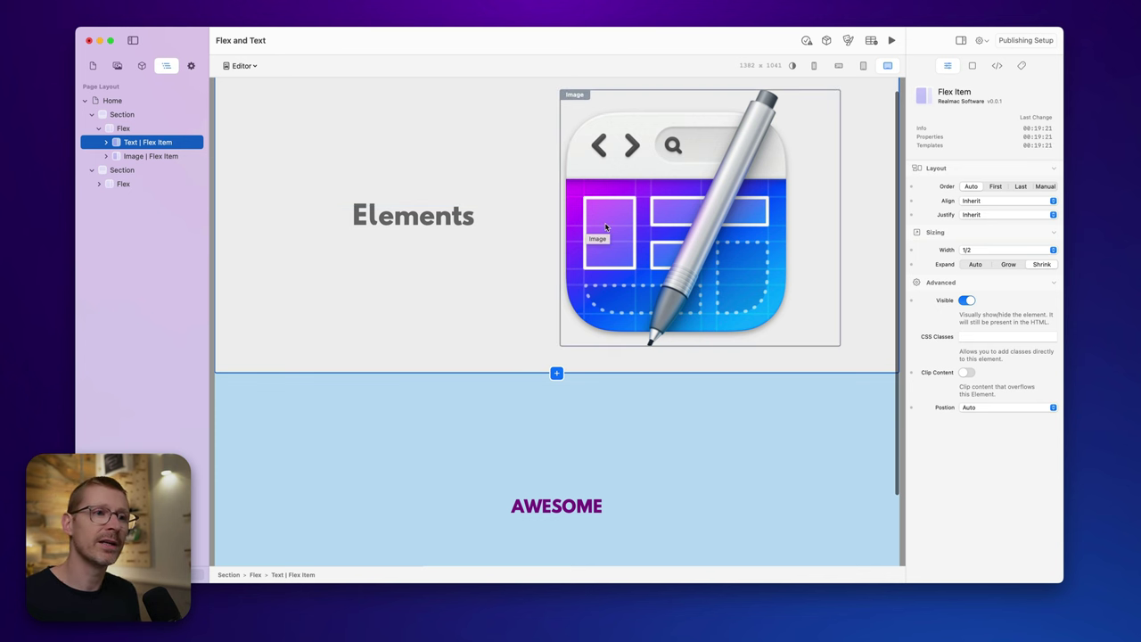
left_click(500, 223)
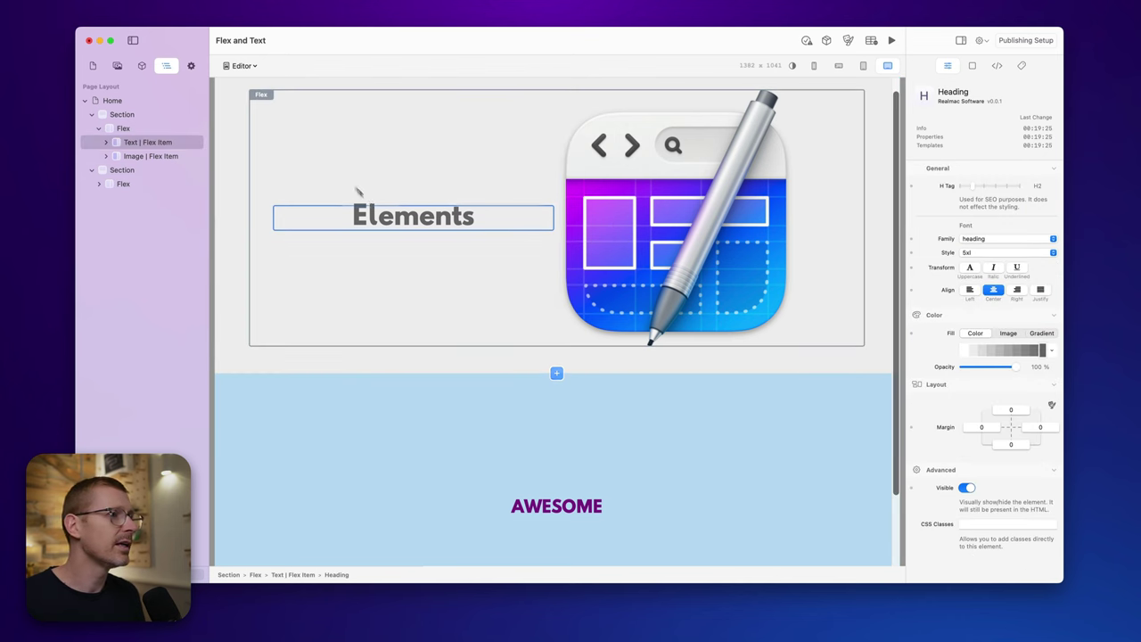
- Set the width of the Text flex item that contains the Elements heading to 3/4
right_click(416, 215)
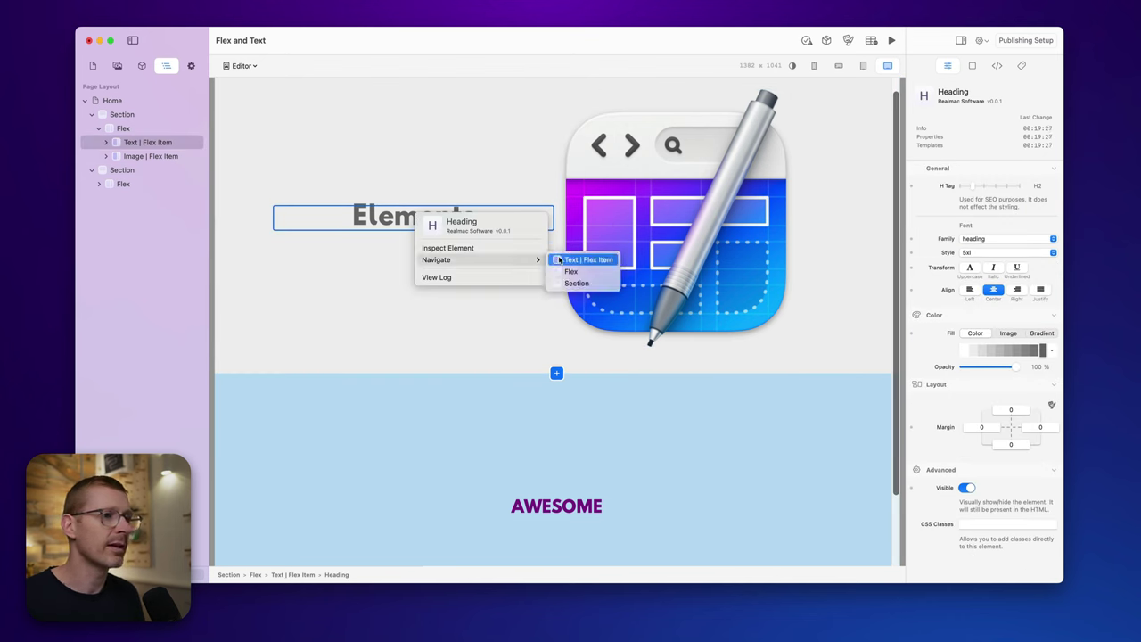
left_click(558, 260)
left_click(996, 250)
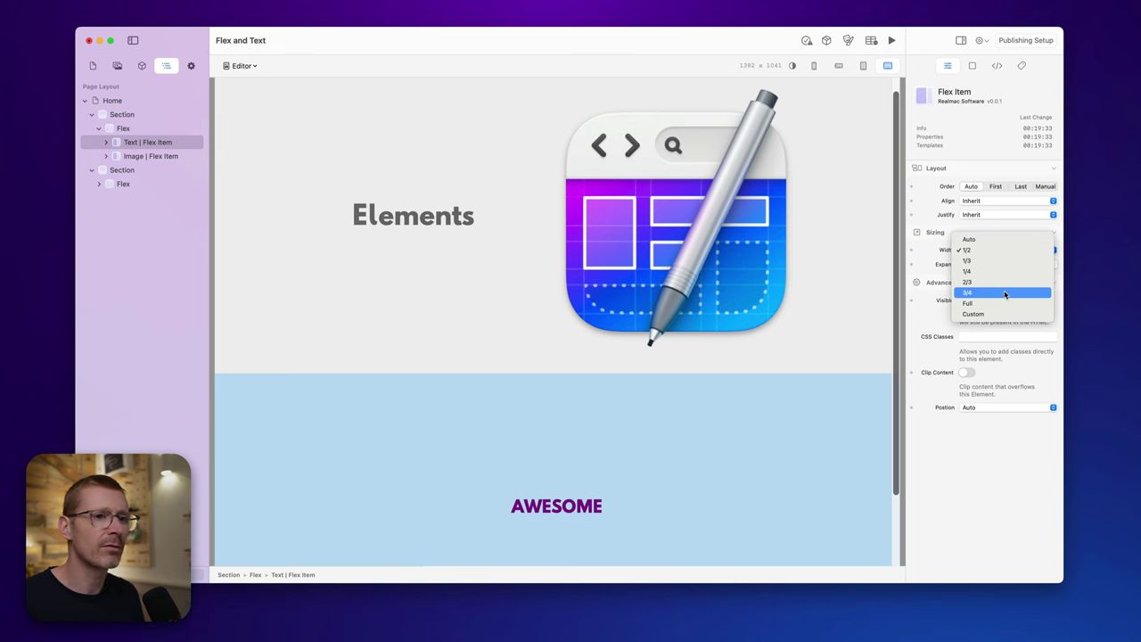
left_click(1004, 293)
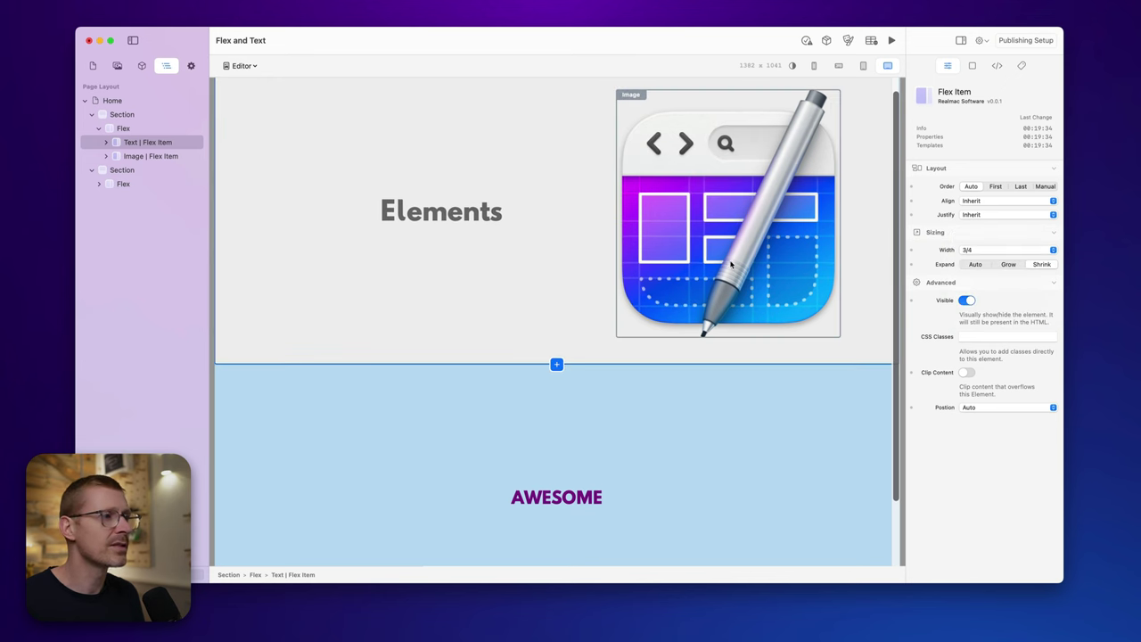
- Set the width of the Image flex item to 1/4
left_click(150, 156)
left_click(991, 250)
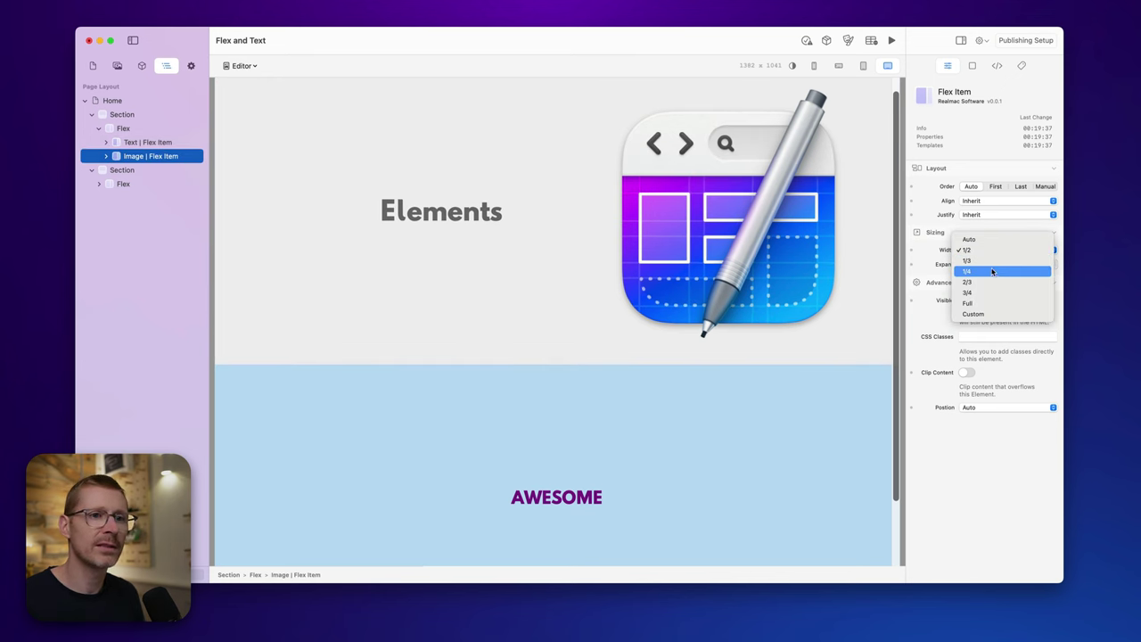
left_click(991, 273)
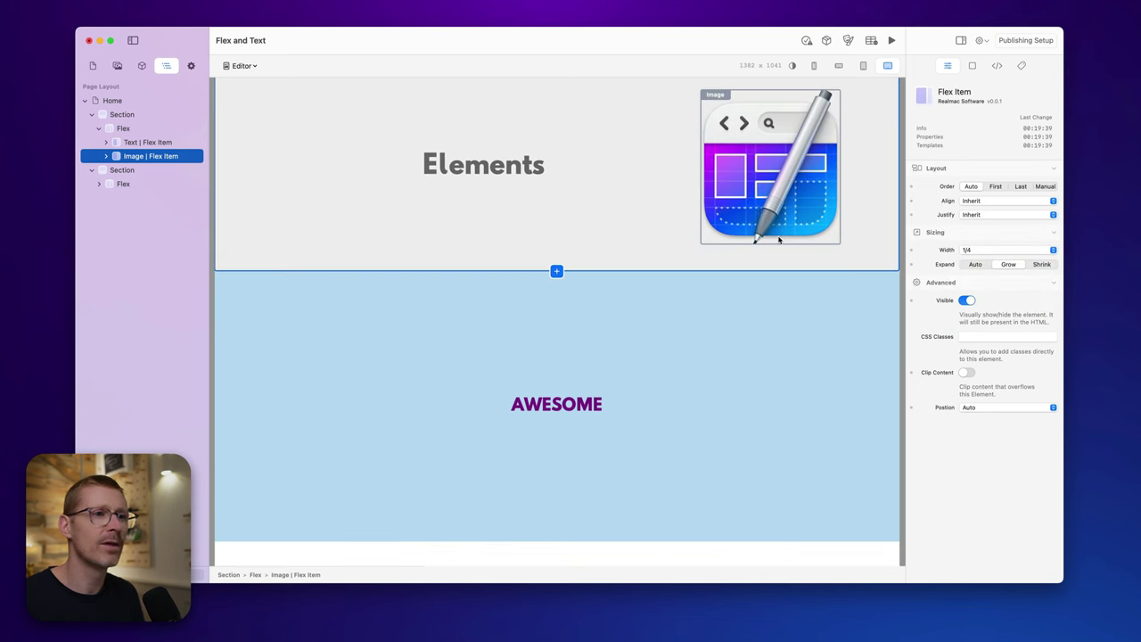
- Extend the Elements heading text to read "Elements for Mac"
left_click(550, 170)
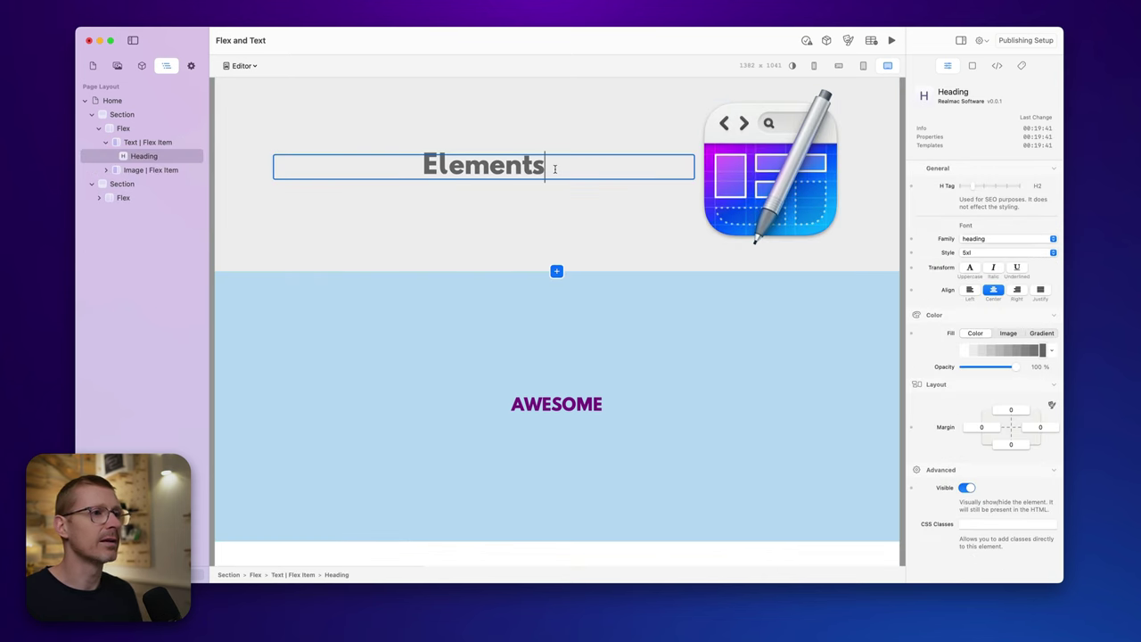
left_click(550, 170)
type("for Mac")
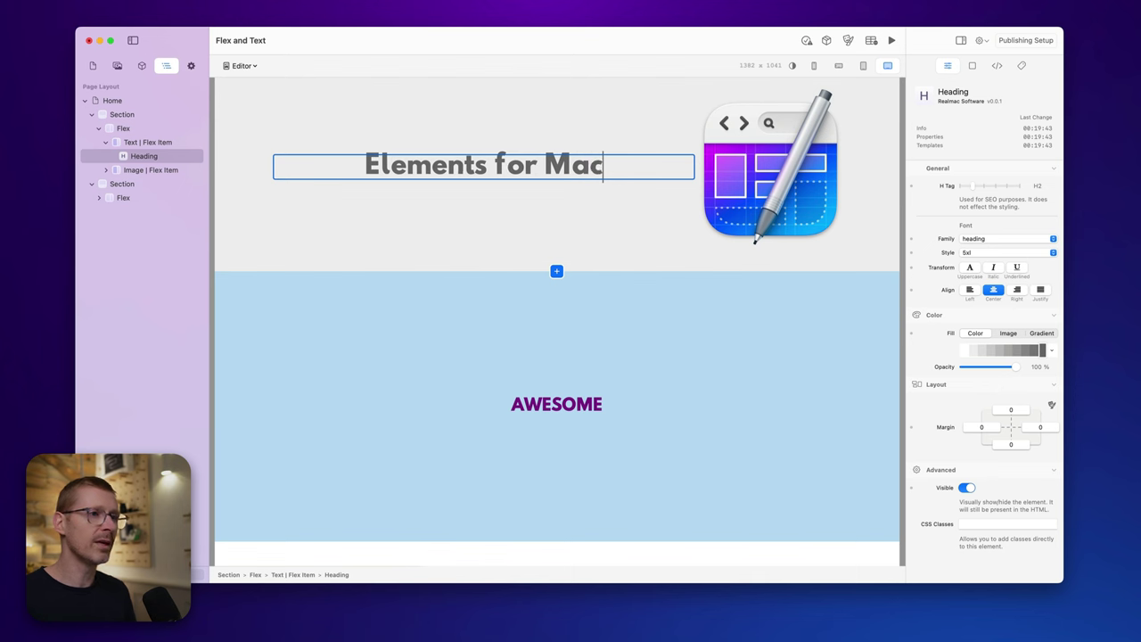
- Set the first Section's top and bottom padding to 100
left_click(571, 197)
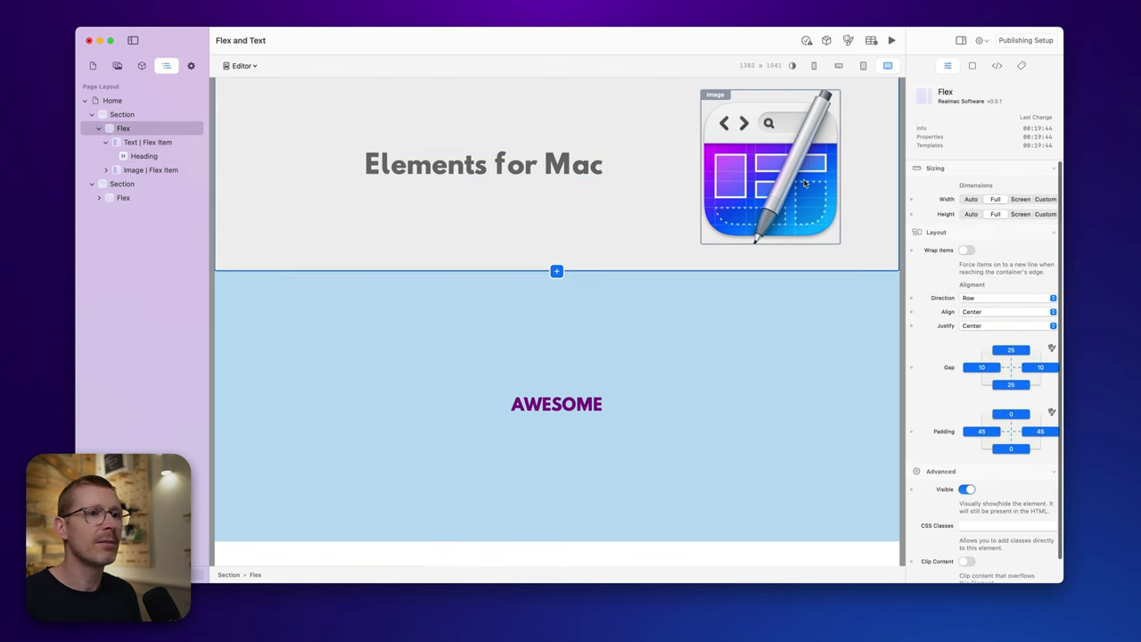
left_click(759, 258)
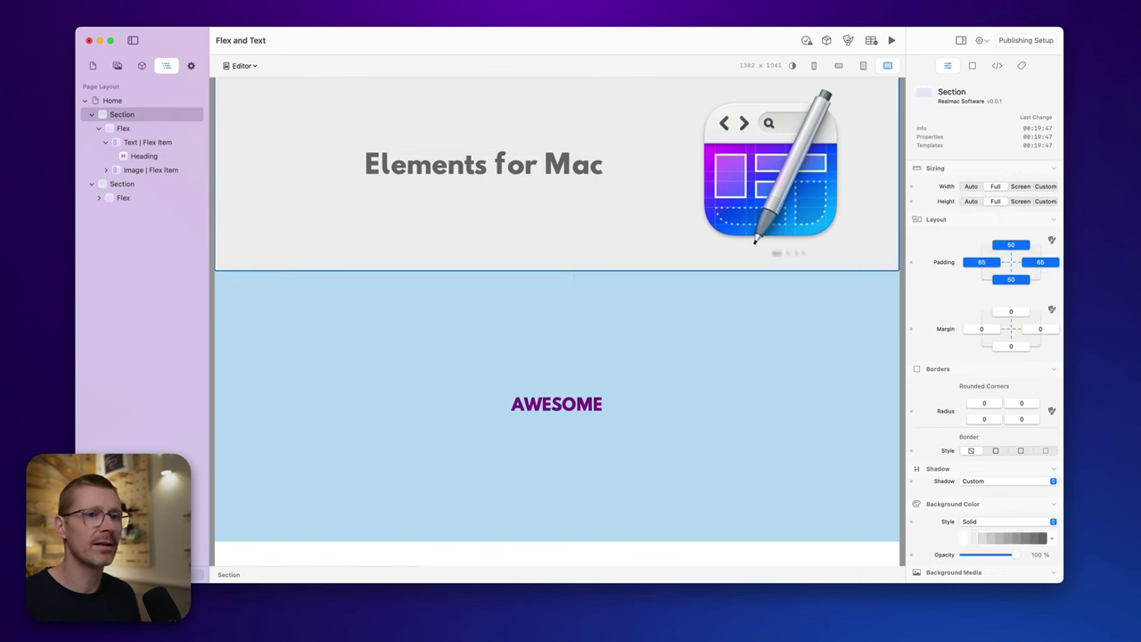
left_click_drag(1013, 244, 1013, 187)
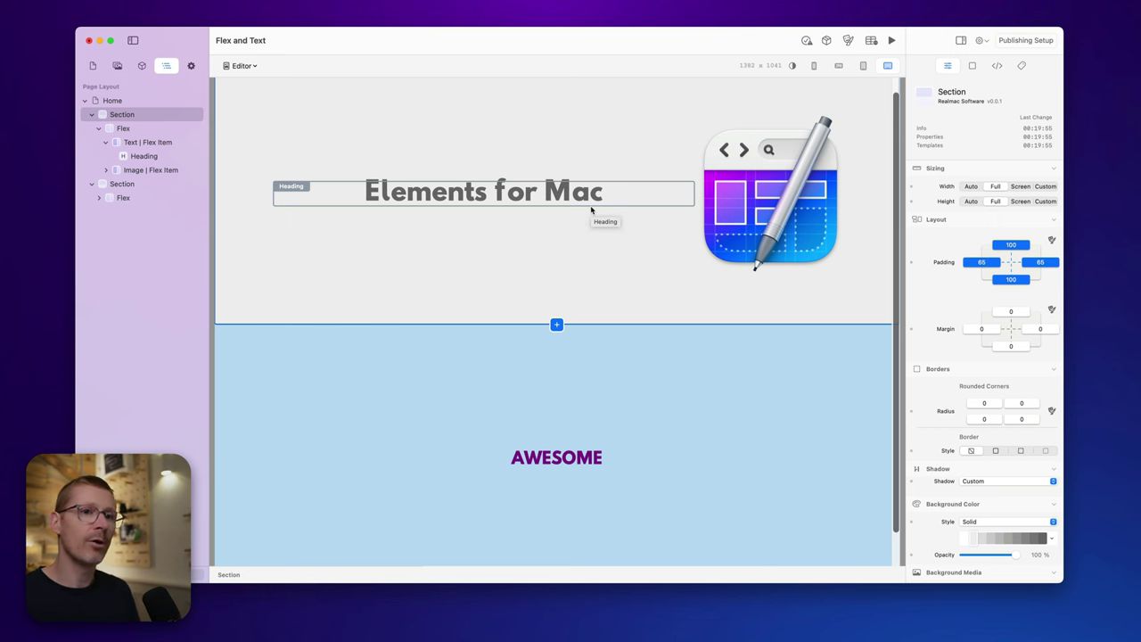
- Review the settings of the first Section, its Flex container and the Text flex item, and collapse the Text item in the page layout
left_click(122, 116)
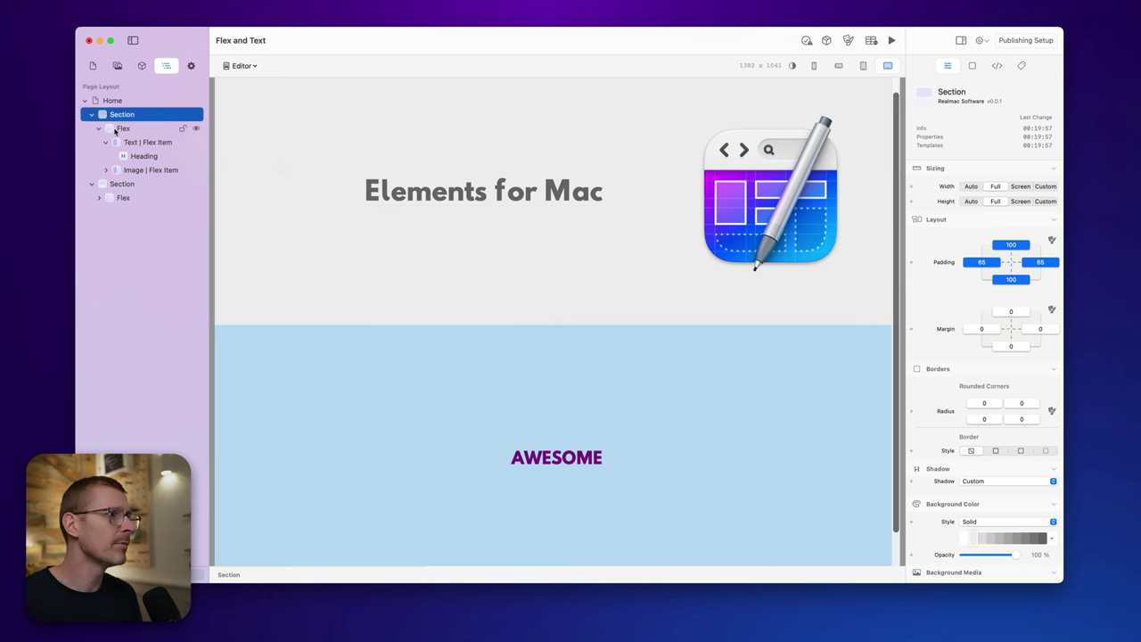
left_click(116, 130)
left_click(142, 142)
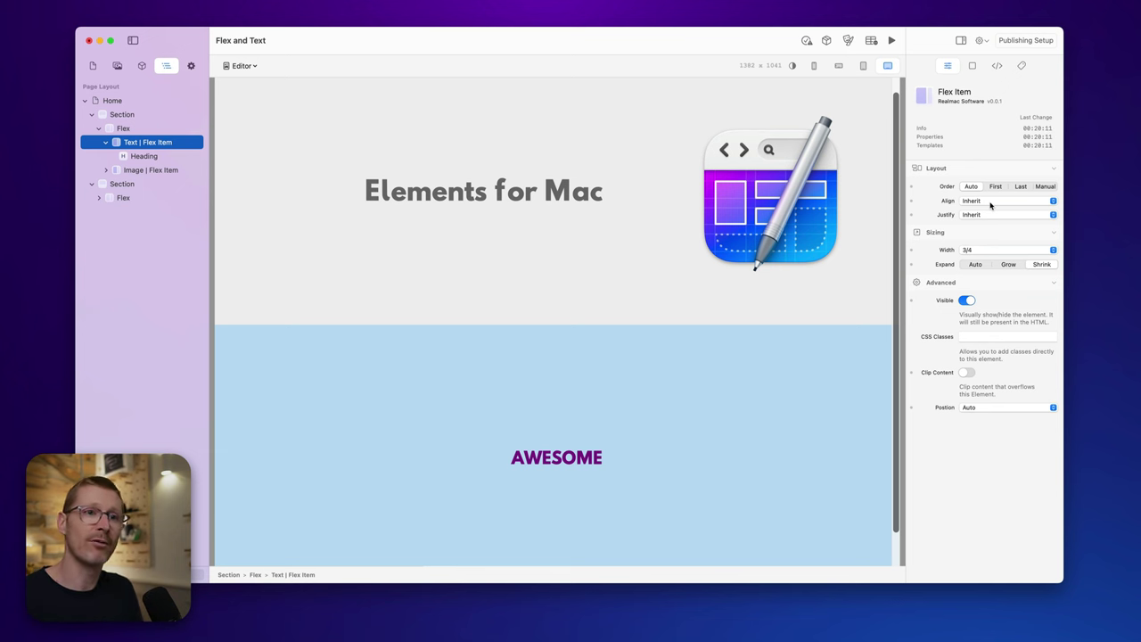
left_click(106, 142)
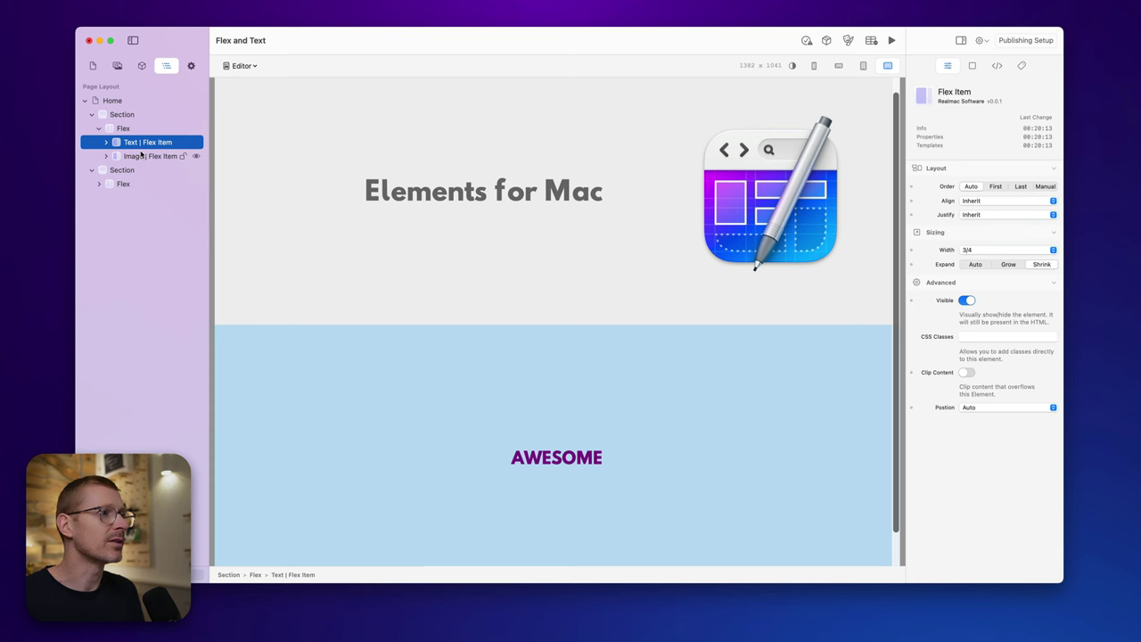
- Try the First and Last orders on the Image flex item, and return its order to Auto
left_click(147, 156)
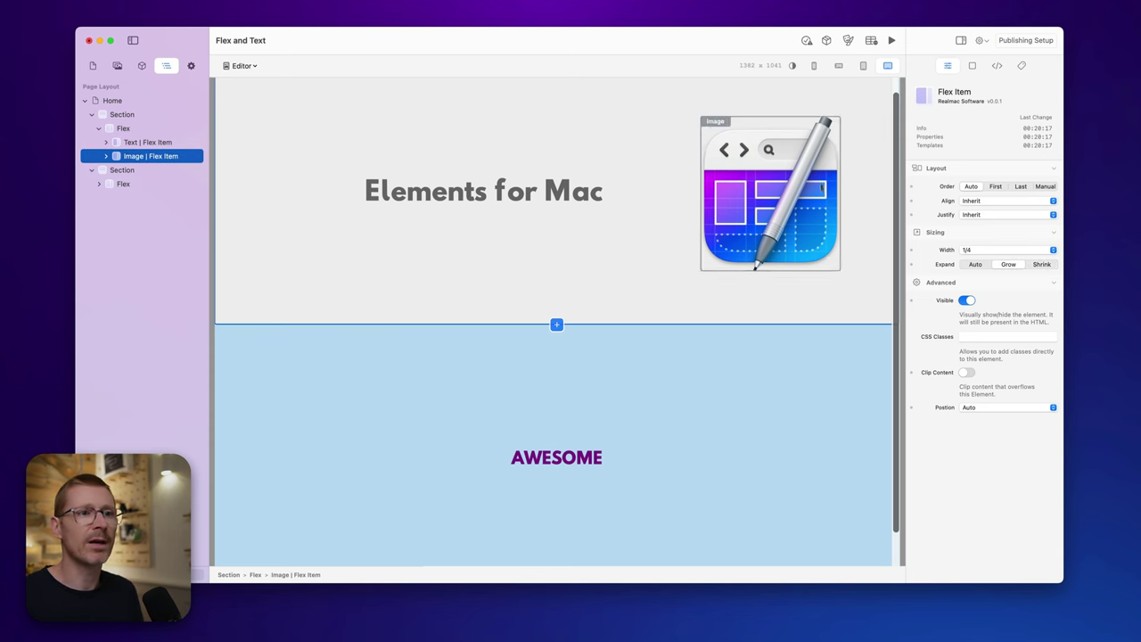
left_click(995, 186)
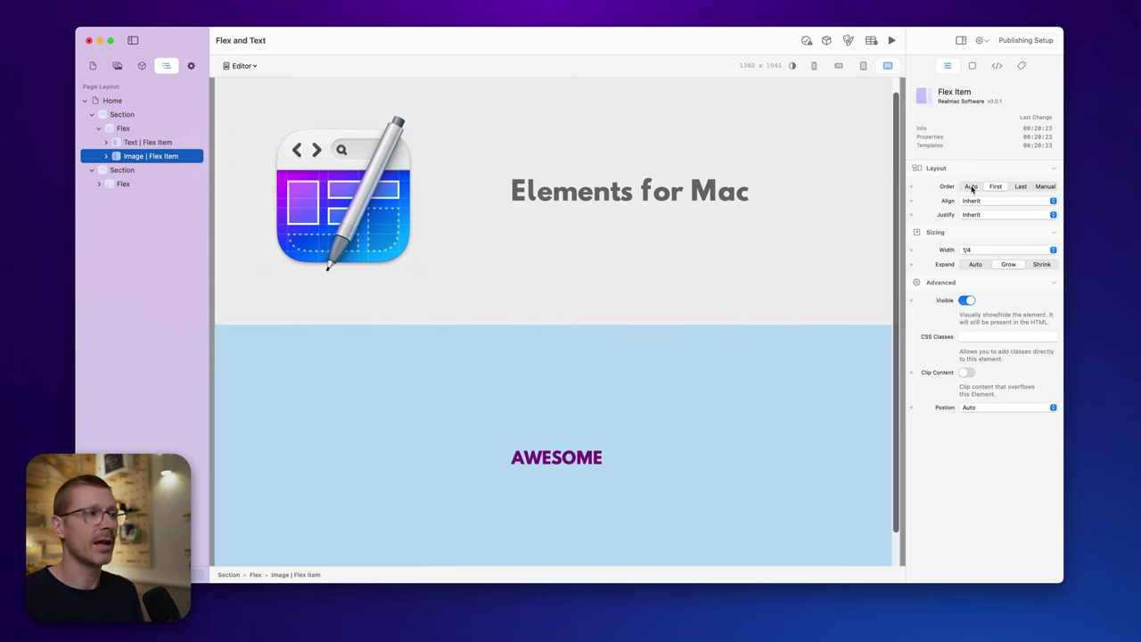
left_click(1021, 186)
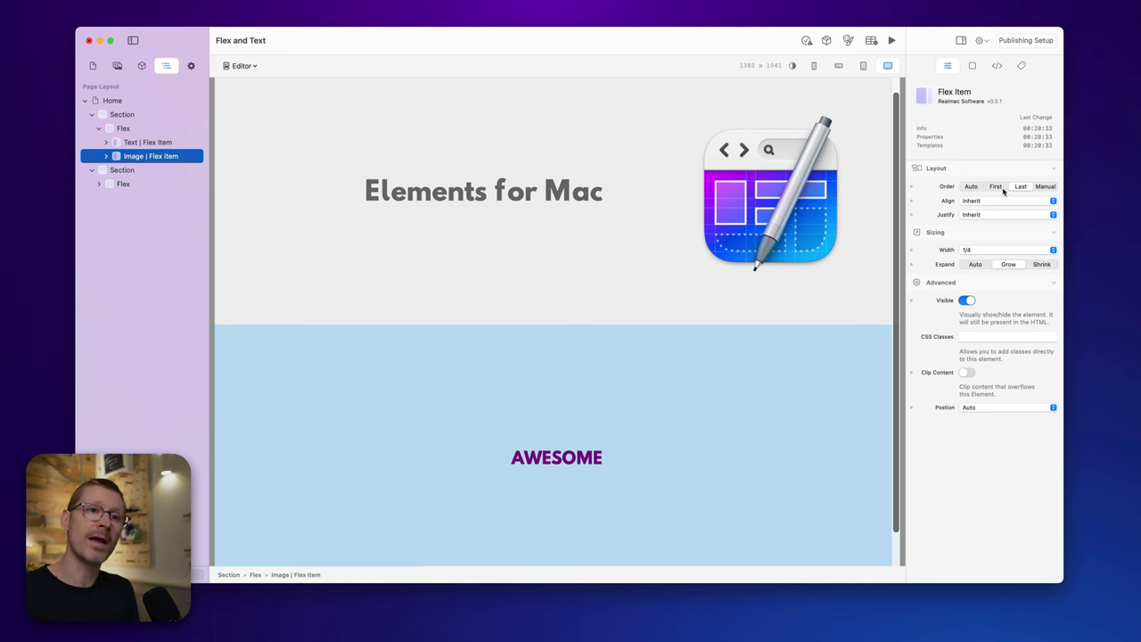
left_click(971, 187)
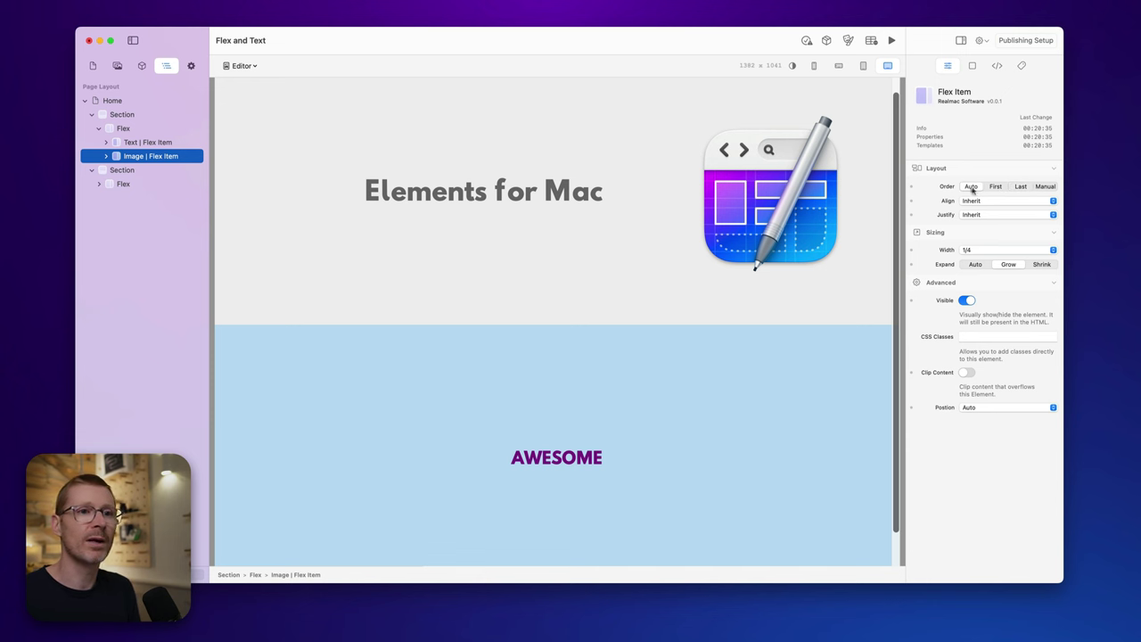
- Preview the page at the landscape phone, tablet and desktop sizes
left_click(836, 66)
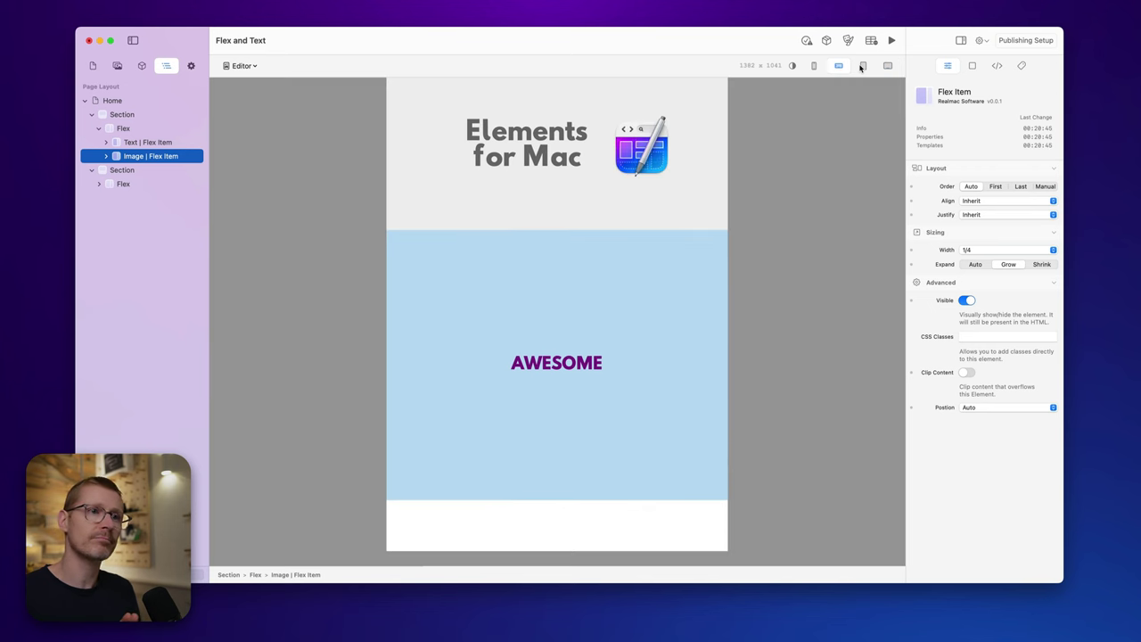
left_click(862, 67)
left_click(885, 67)
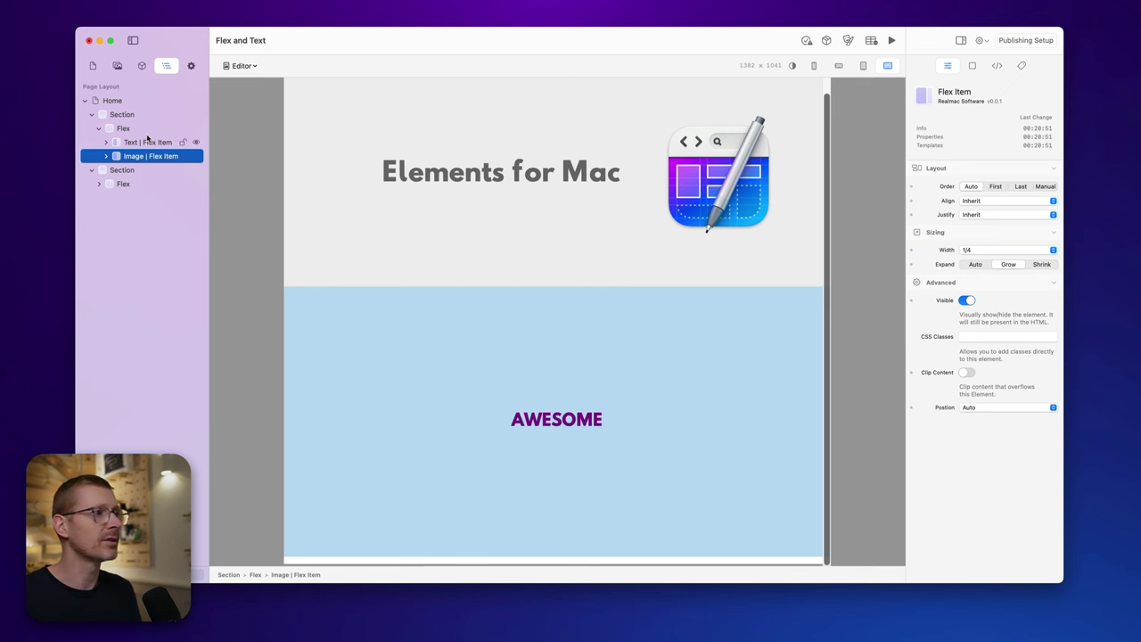
- Set the direction of the first Section's Flex container to Column
left_click(125, 129)
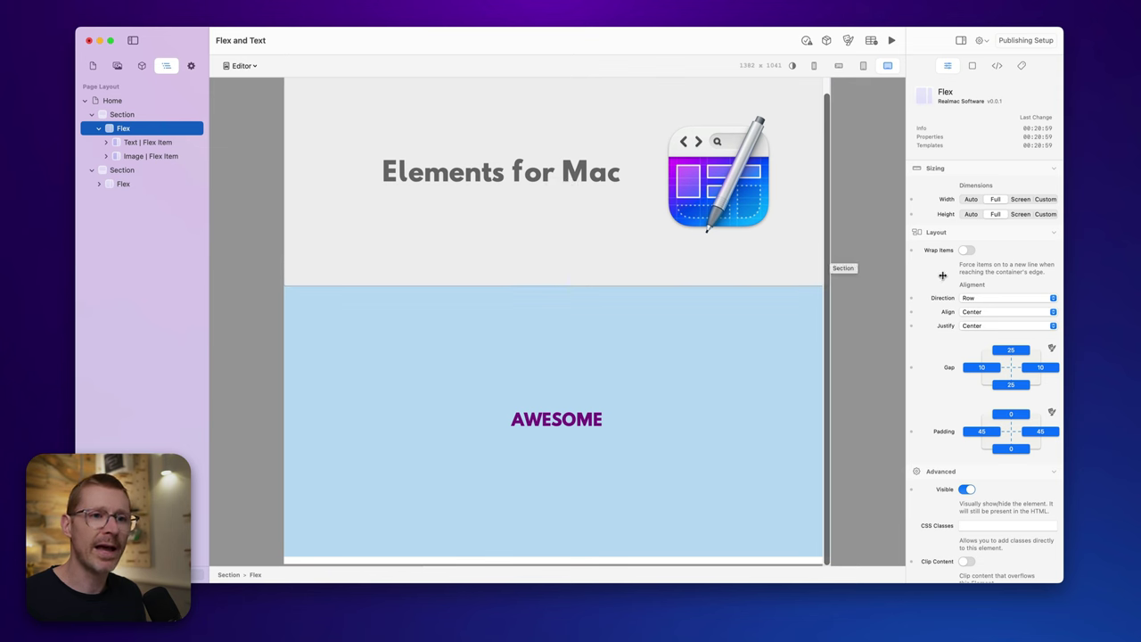
left_click(991, 301)
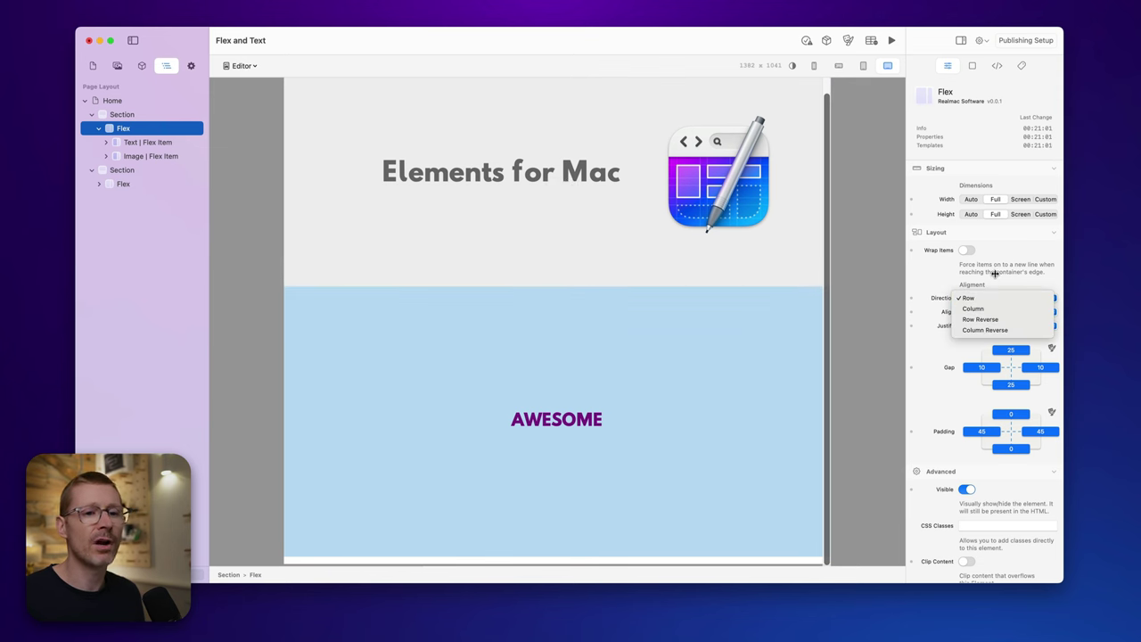
left_click(983, 294)
left_click(983, 295)
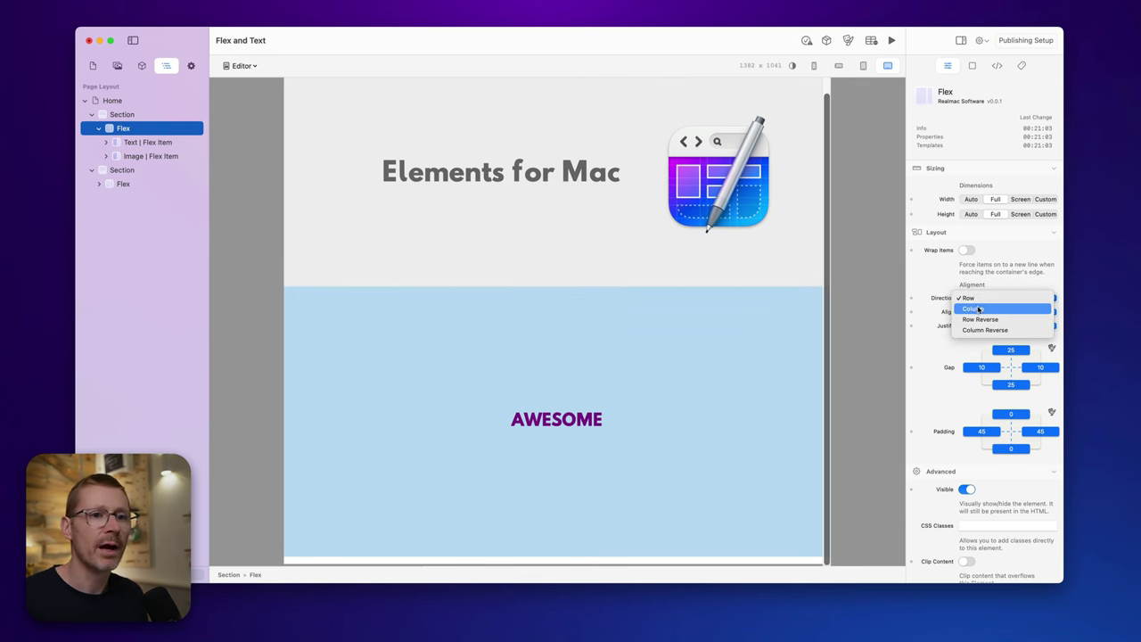
left_click(978, 308)
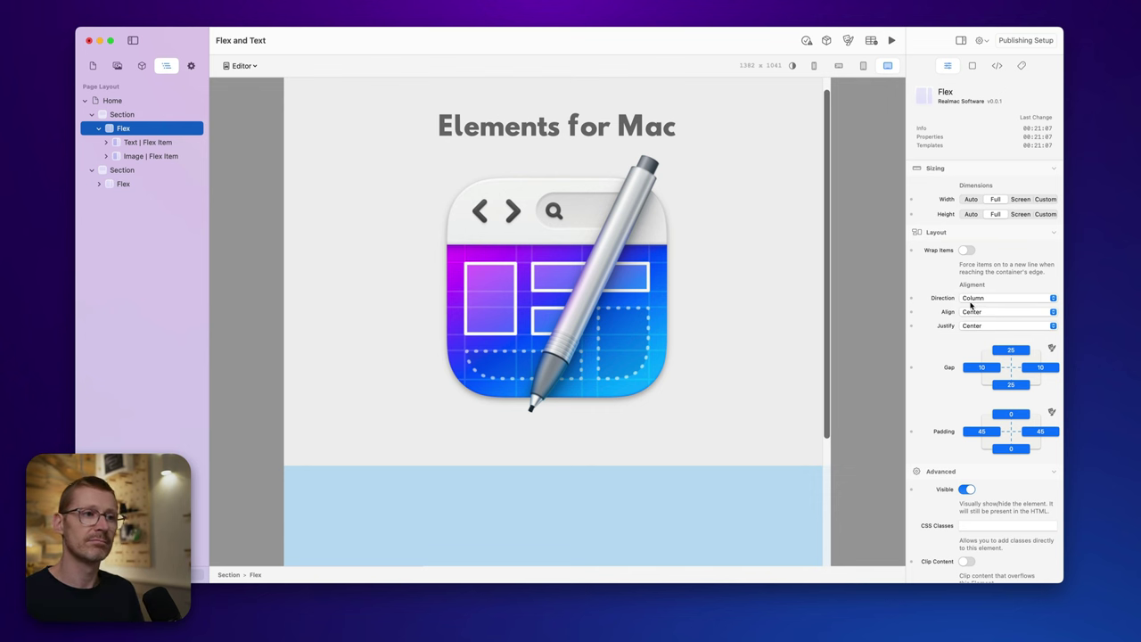
- Review the direction options of the Flex container without changing the selection
scroll(970, 305, "down", 1)
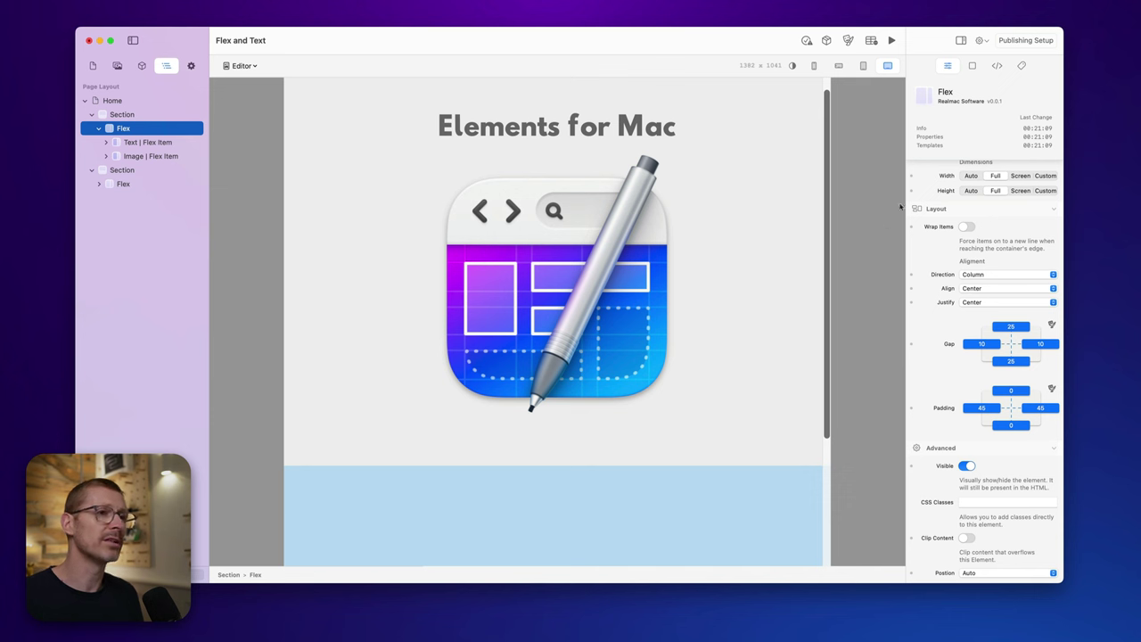
left_click(1008, 288)
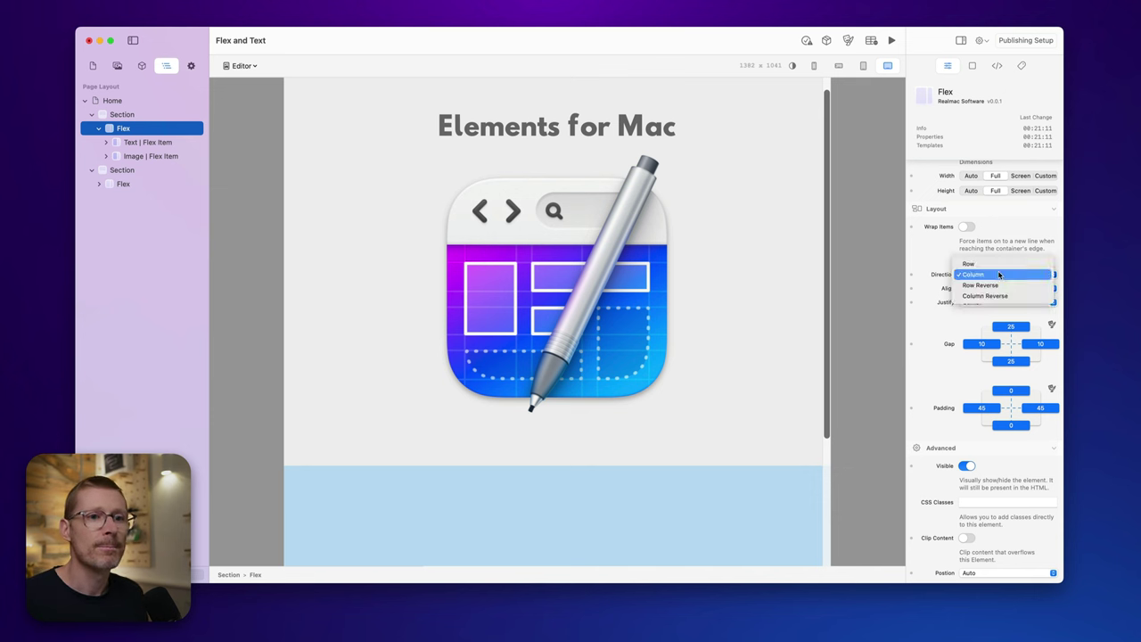
left_click(948, 277)
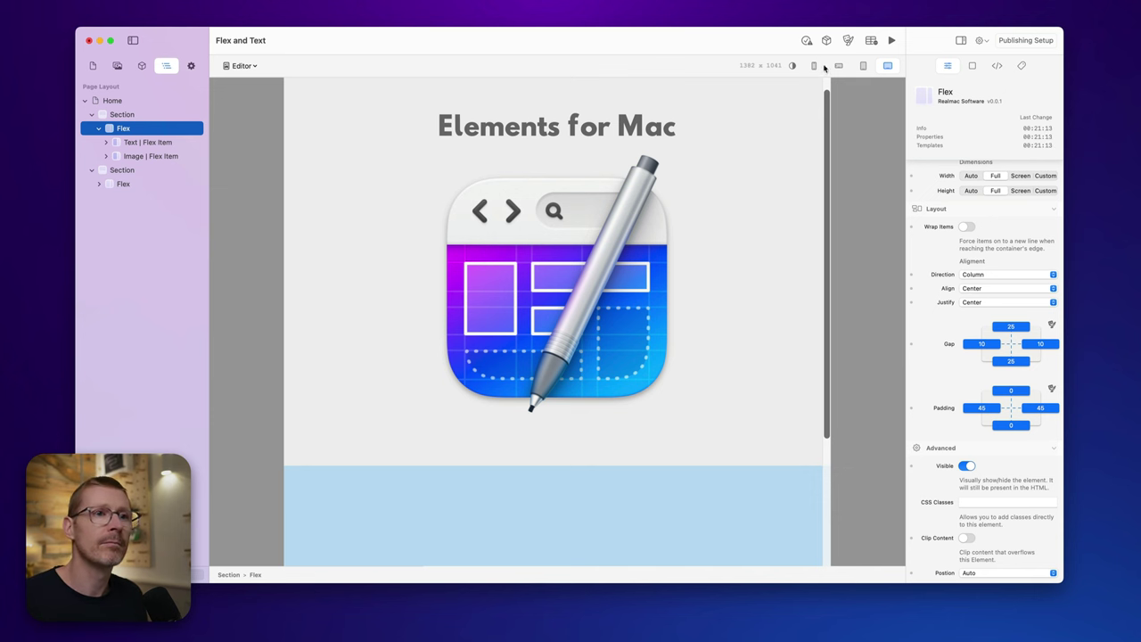
left_click(987, 278)
left_click(927, 267)
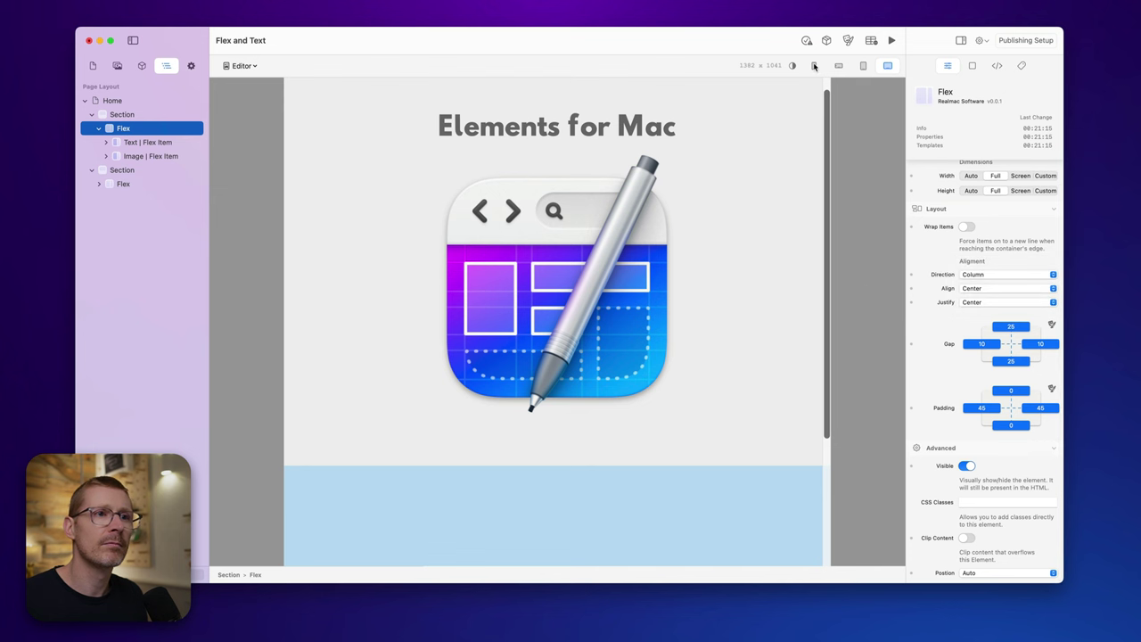
- Preview the page at the phone size, and set the Flex container's direction to Row for the landscape phone breakpoint
left_click(814, 66)
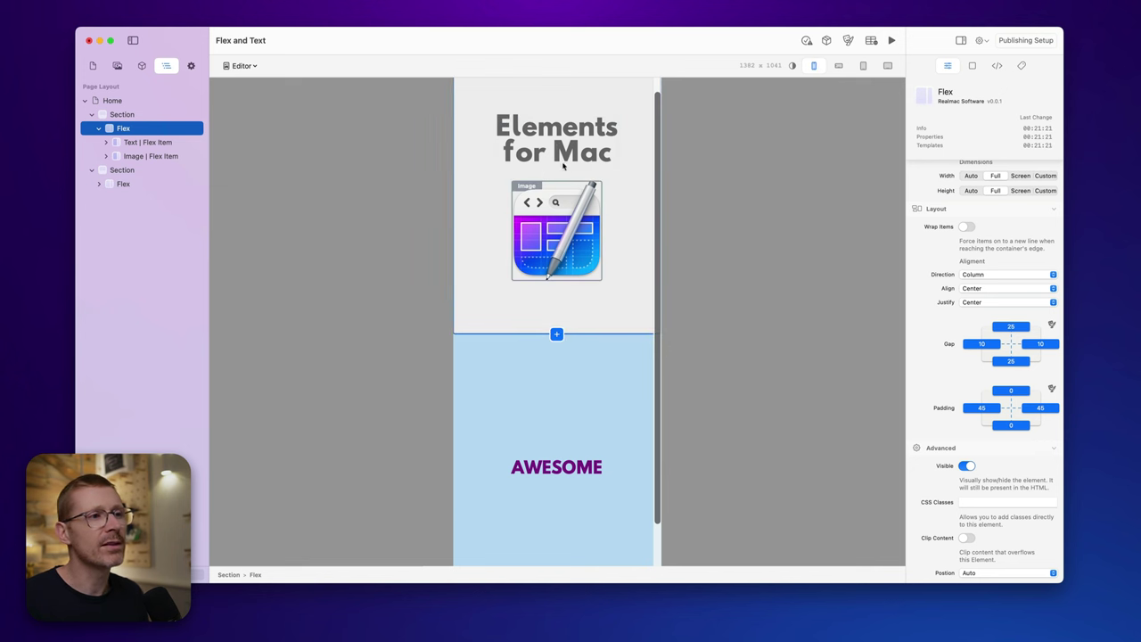
left_click(838, 67)
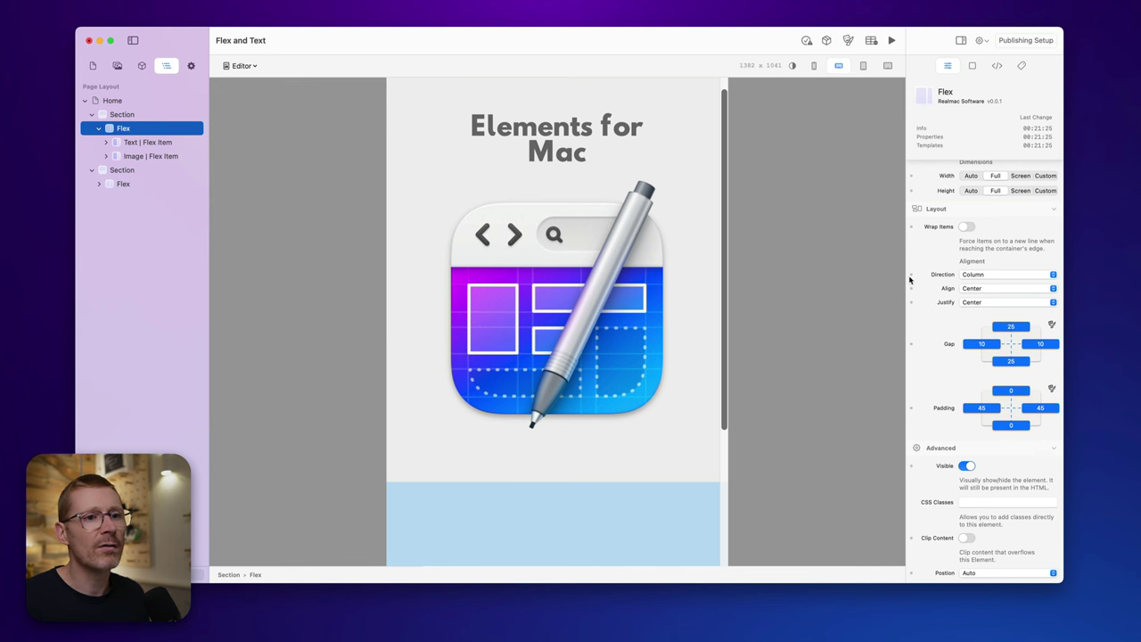
left_click(967, 275)
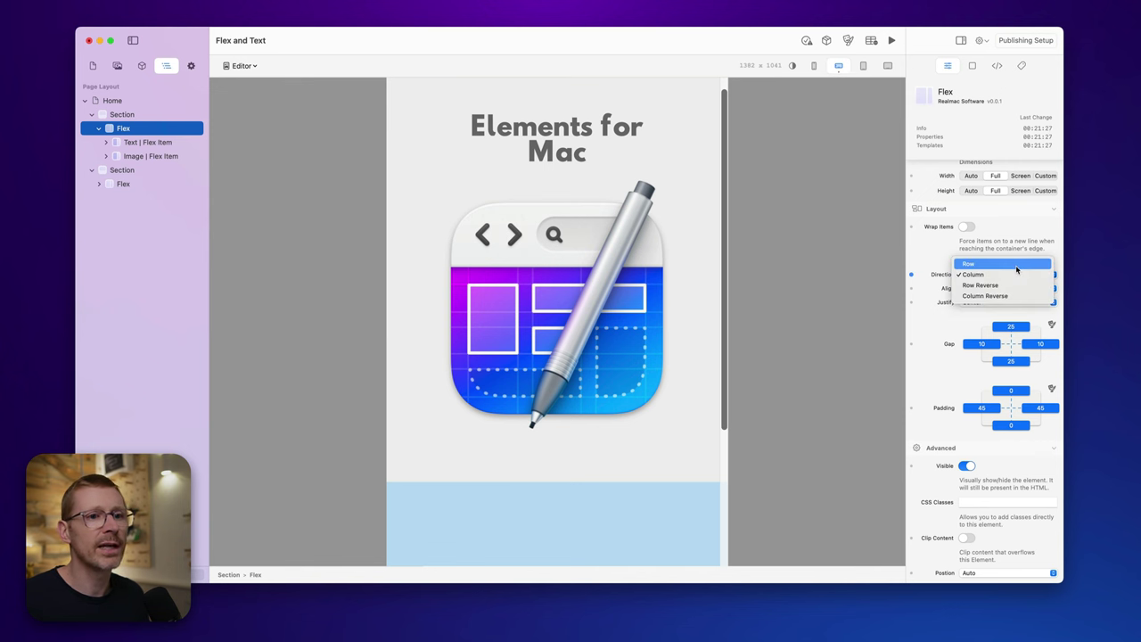
left_click(1016, 264)
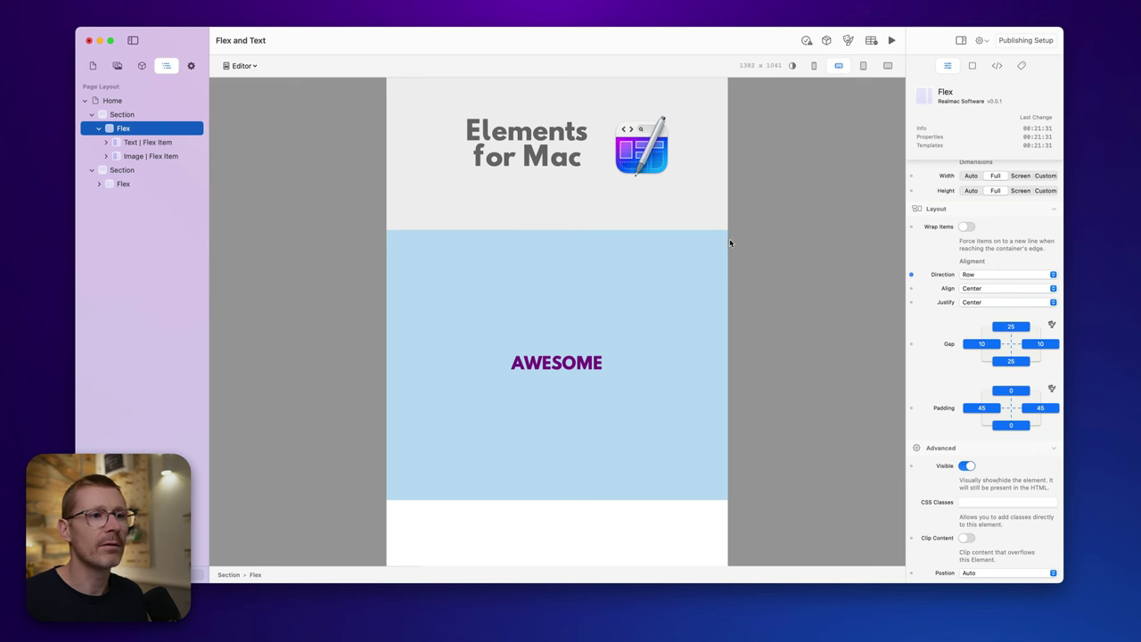
- Widen the page preview to about 1111 px, and set the Flex direction to Row Reverse for the desktop breakpoint after trying Column Reverse
left_click_drag(727, 226, 851, 233)
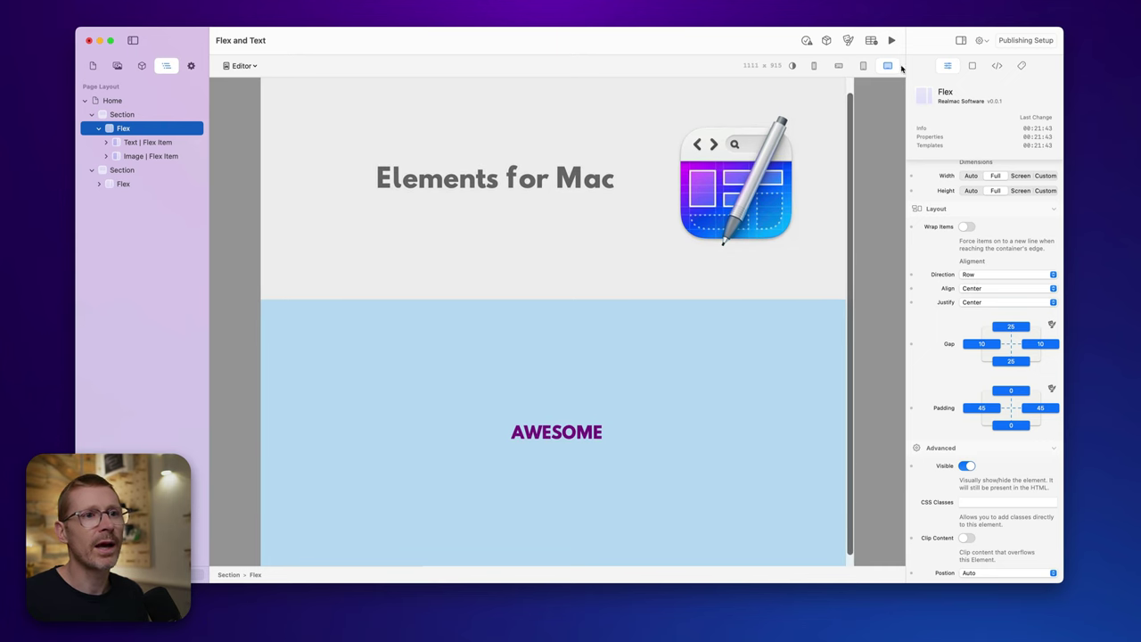
left_click(984, 276)
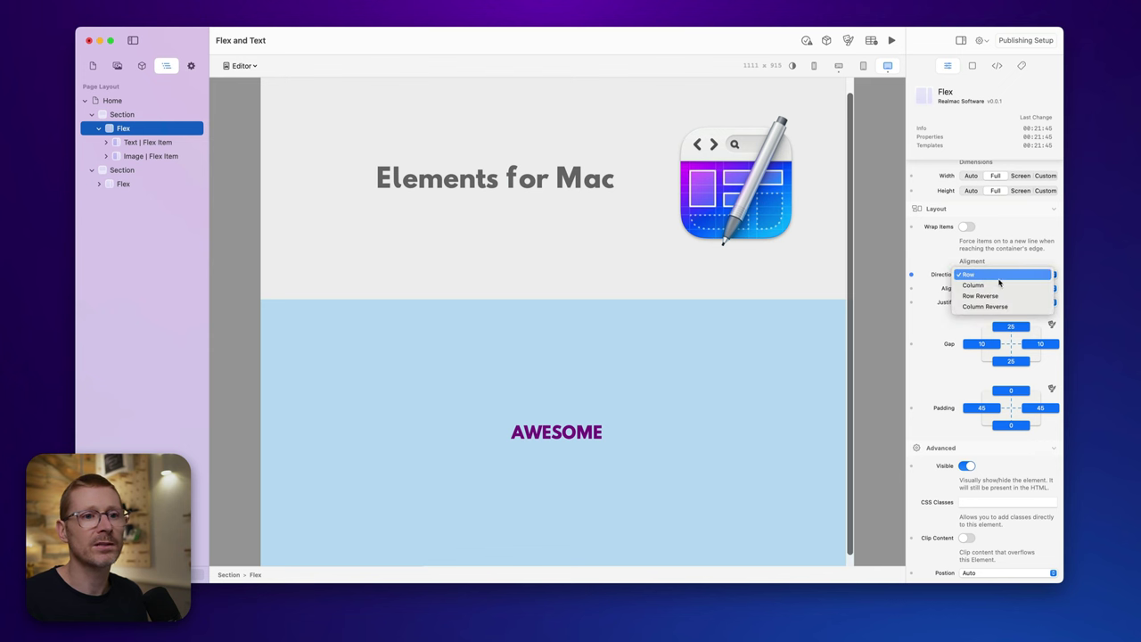
left_click(1014, 306)
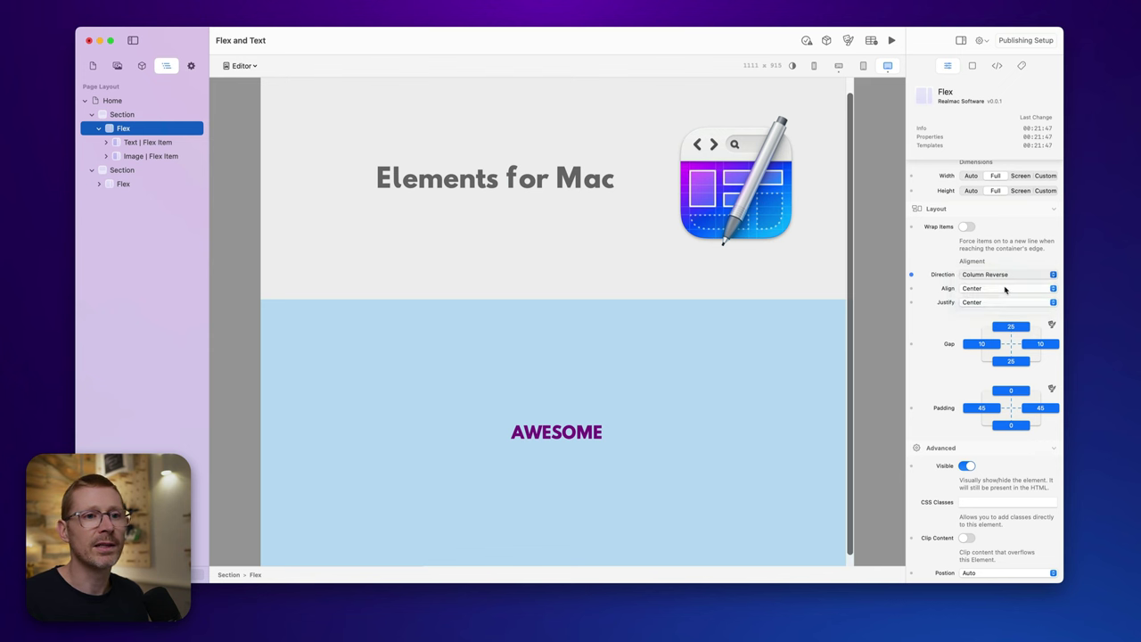
left_click(997, 276)
left_click(996, 264)
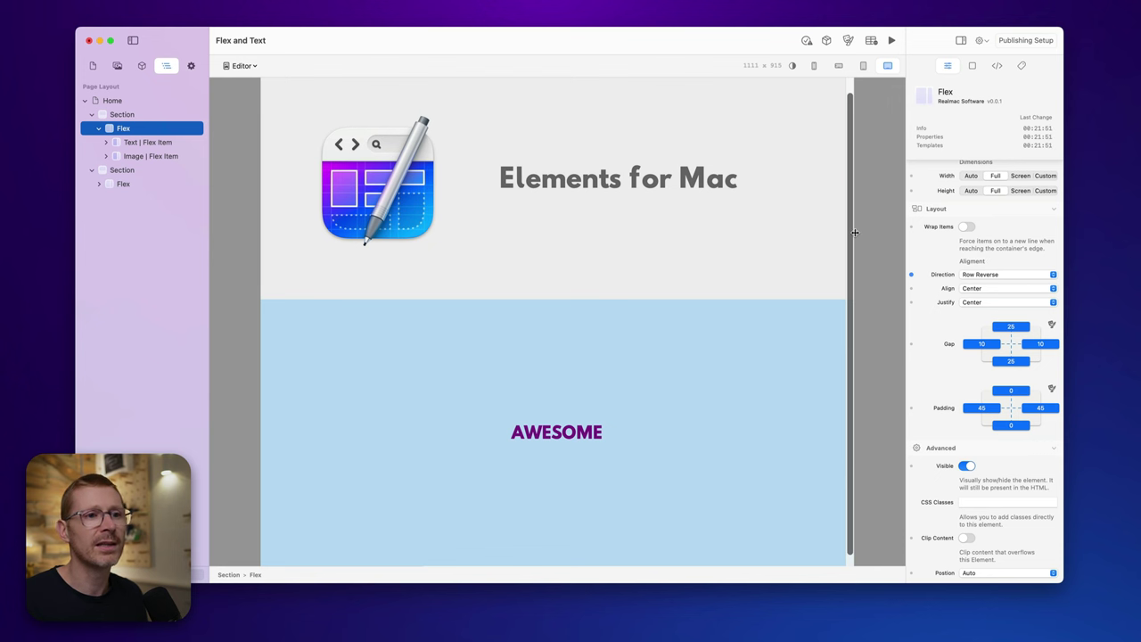
- Compare the page at about 990 px and wider than 1100 px, and remove the Flex direction override for the desktop breakpoint
left_click_drag(853, 233, 820, 233)
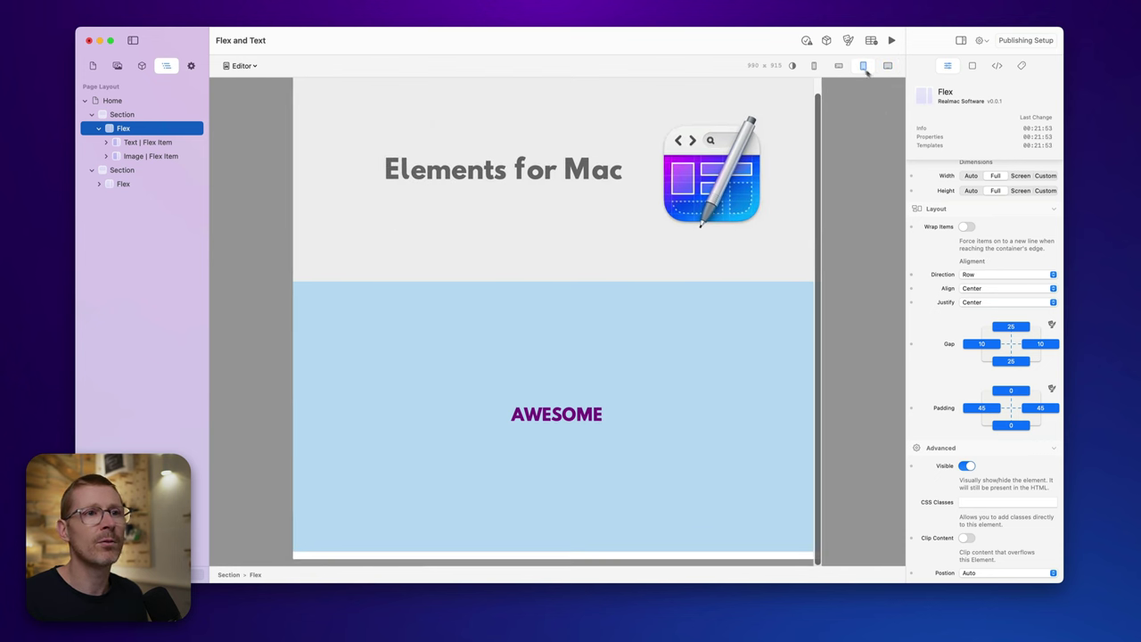
left_click_drag(819, 168, 857, 172)
left_click(912, 276)
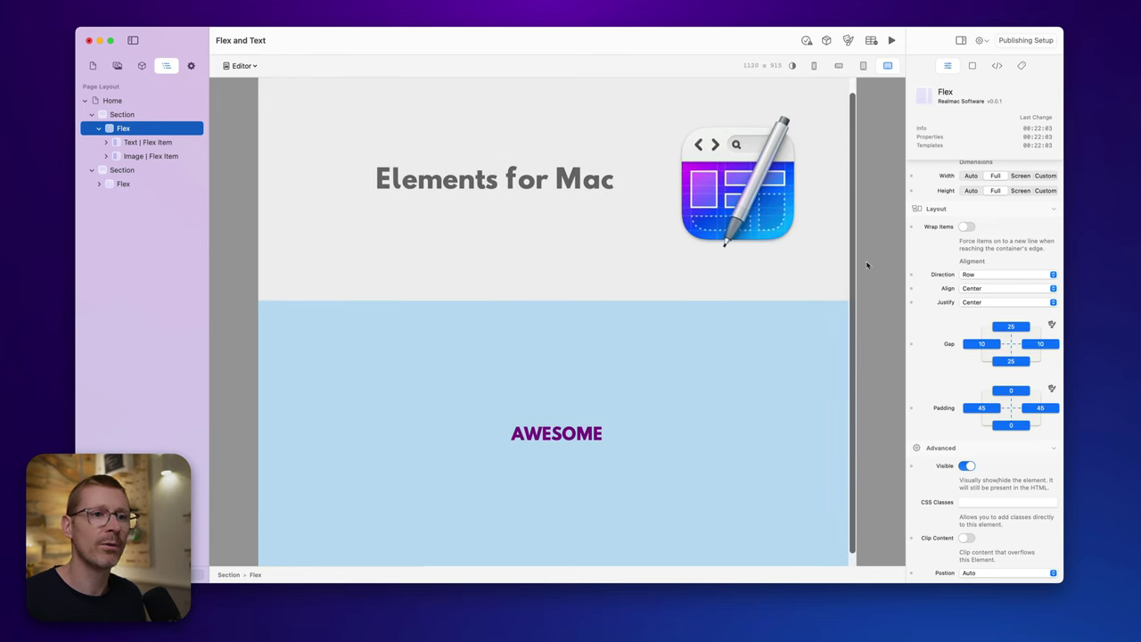
mouse_move(857, 261)
left_mouse_down()
mouse_move(792, 260)
mouse_move(846, 261)
left_mouse_up()
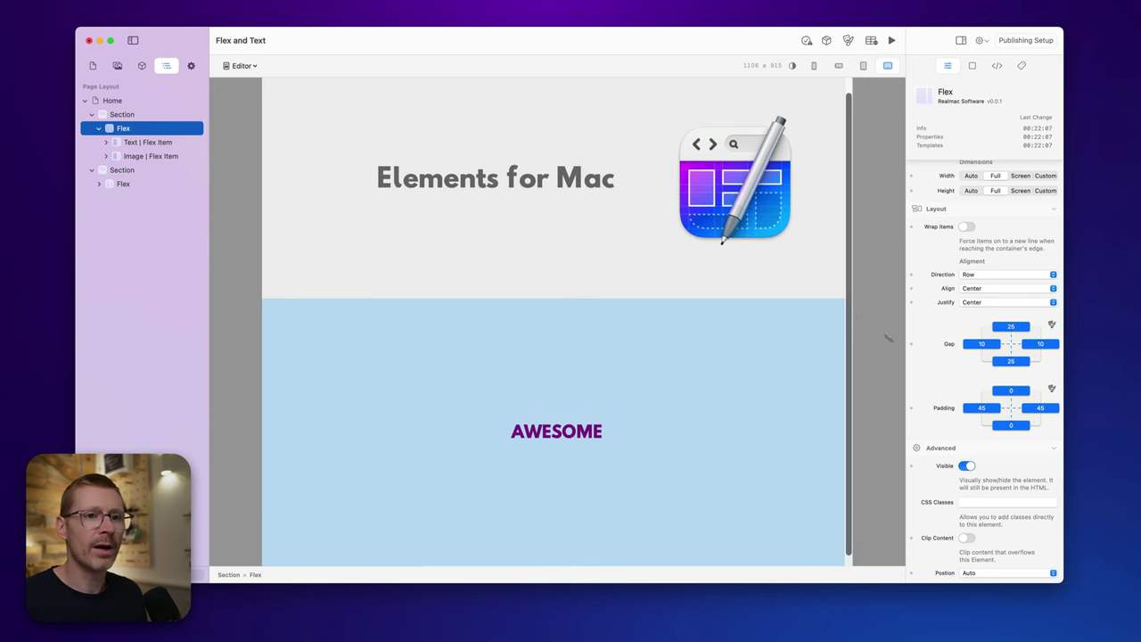
- Review the settings of the first Section's Text Flex Item and its parent Flex container
scroll(976, 211, "up", 2)
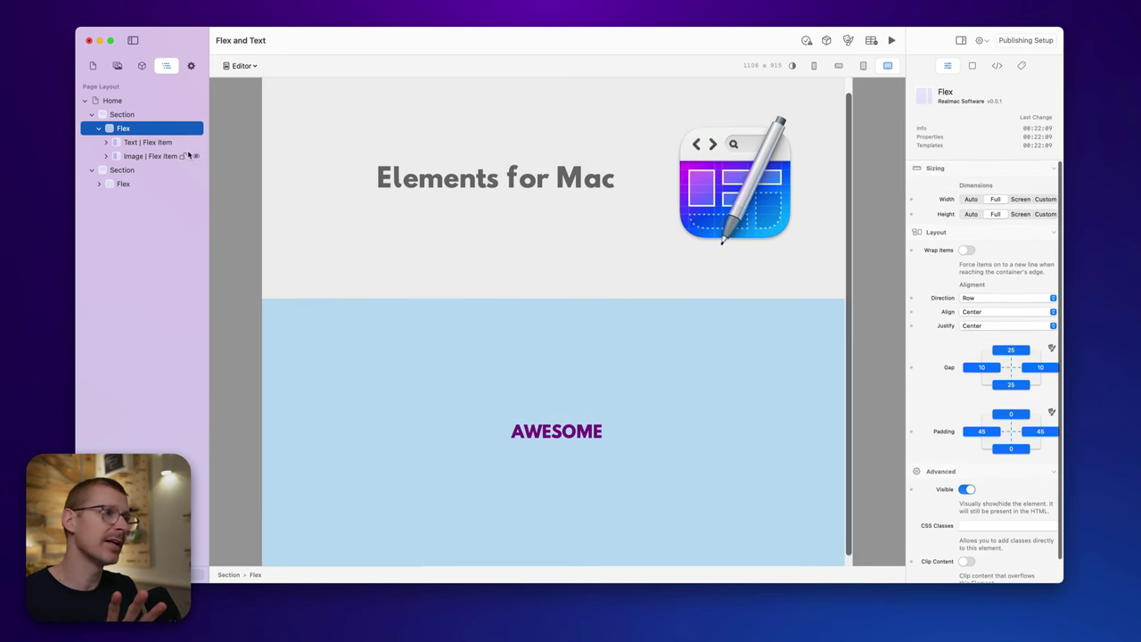
left_click(168, 141)
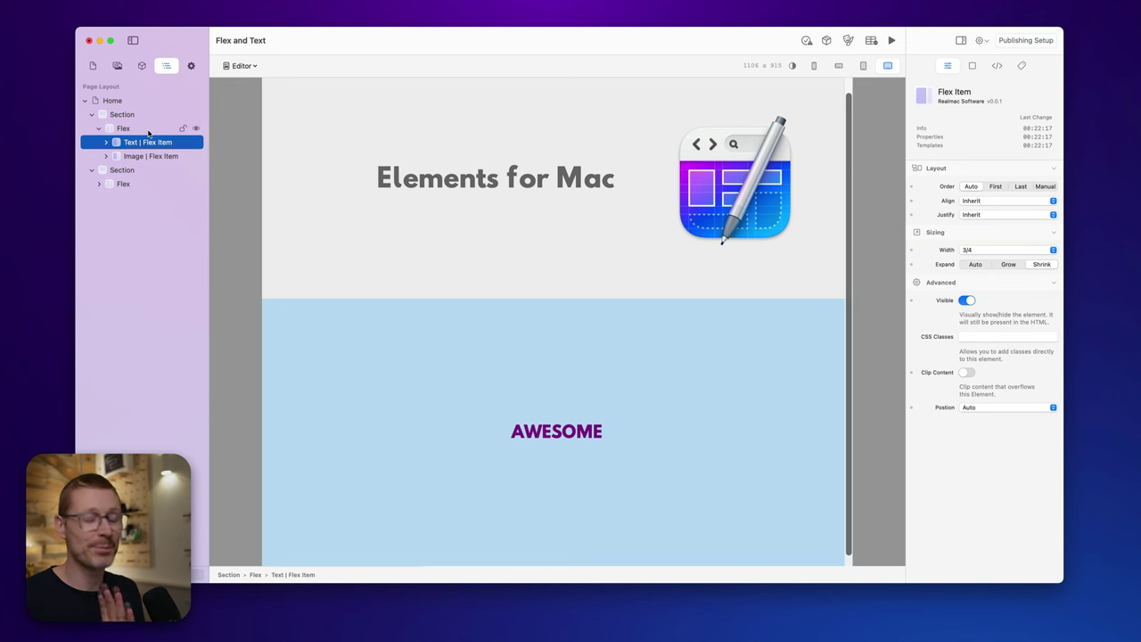
left_click(145, 129)
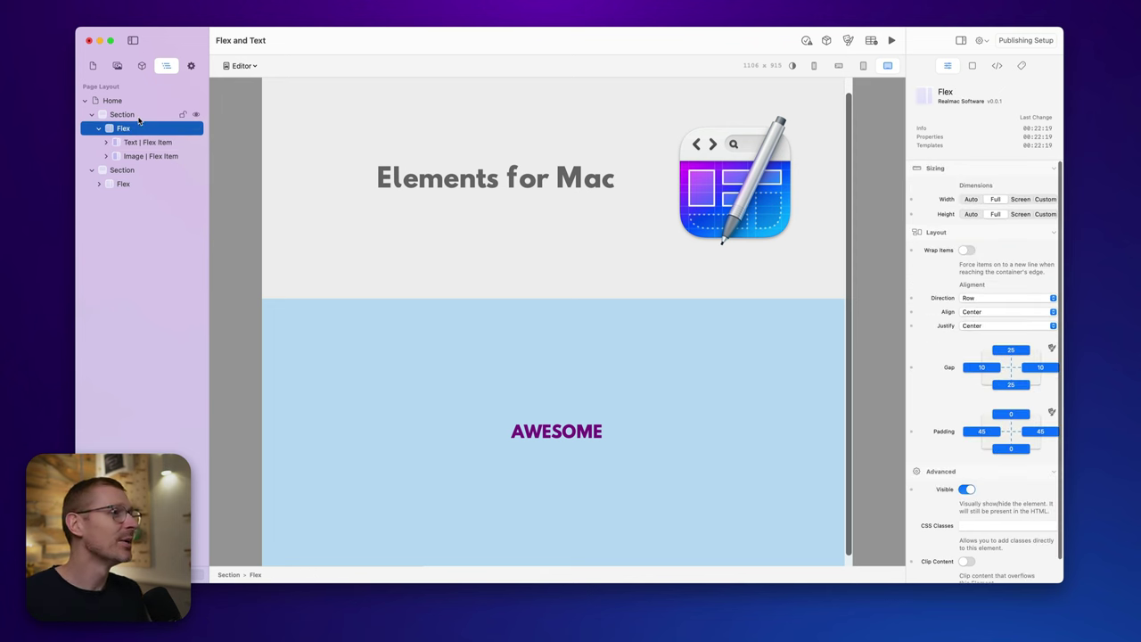
- Switch the first Section's background media type to Image and remove its sky background image
left_click(143, 114)
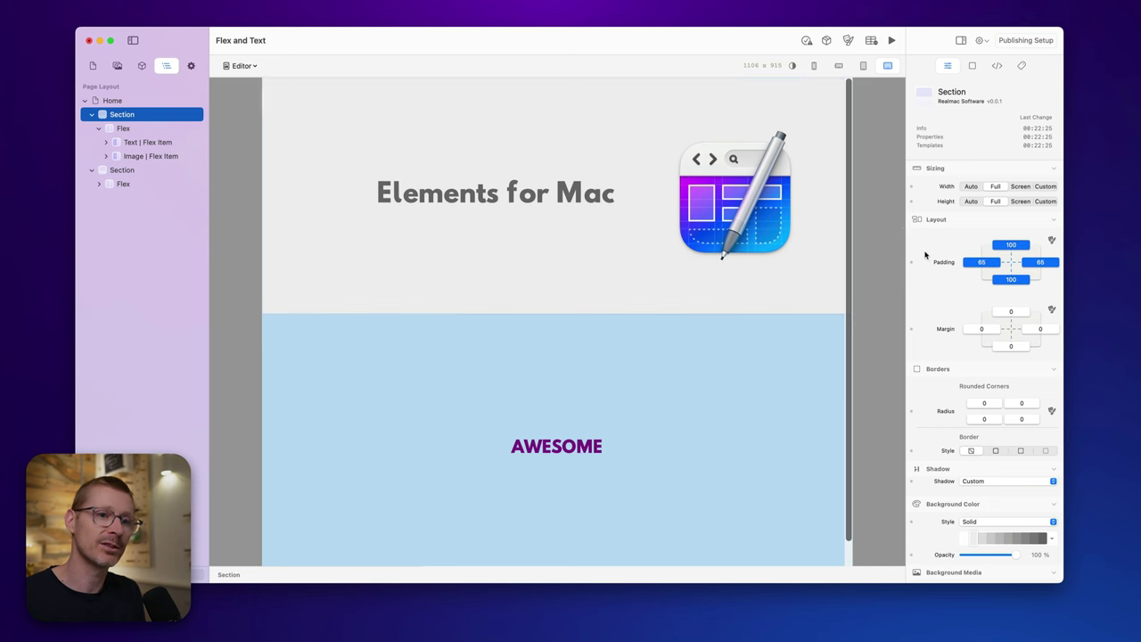
scroll(925, 255, "down", 5)
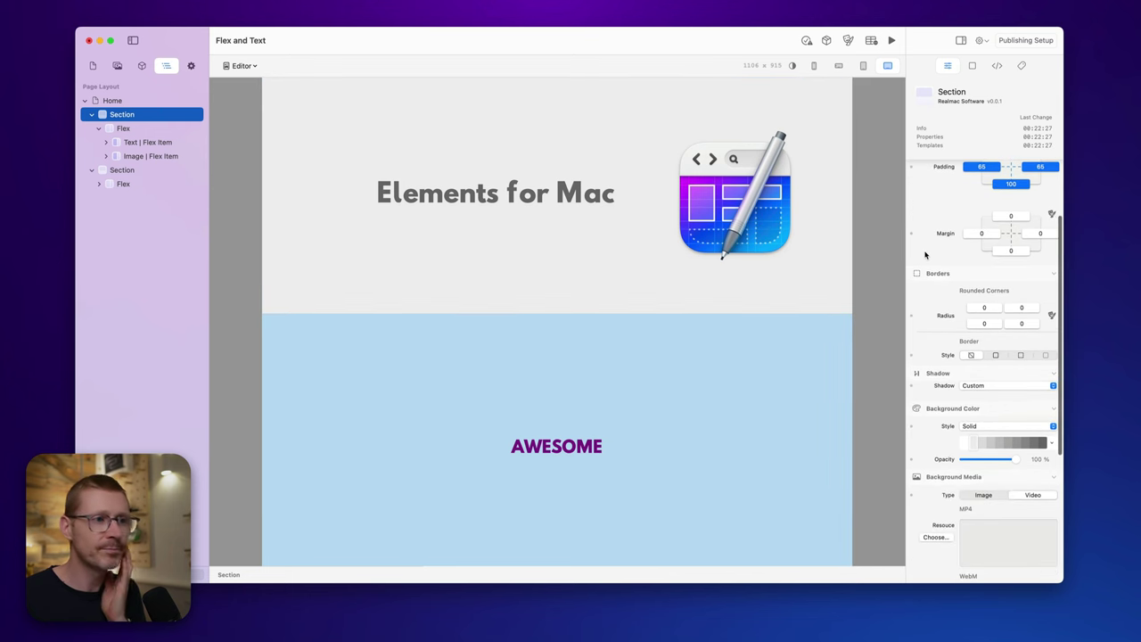
scroll(926, 255, "down", 4)
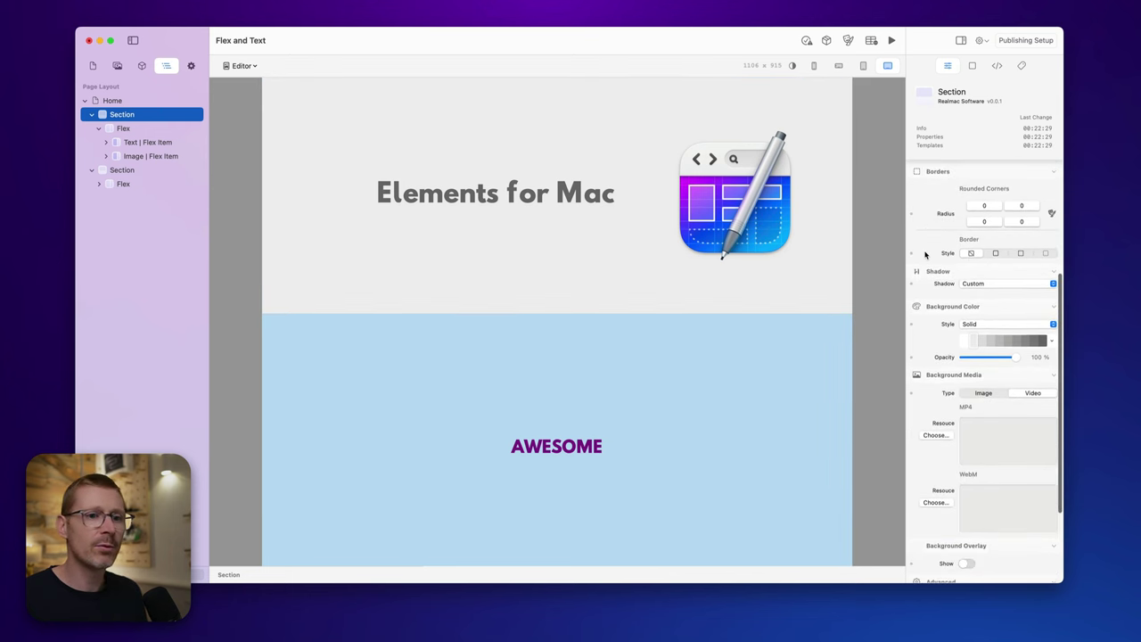
left_click(977, 432)
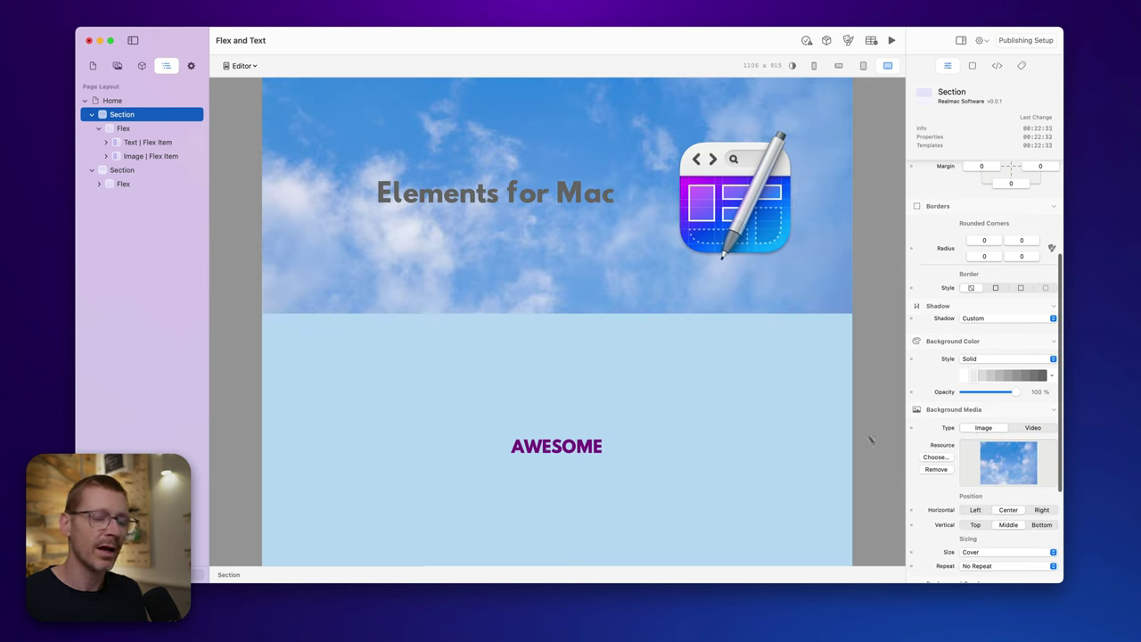
left_click(939, 471)
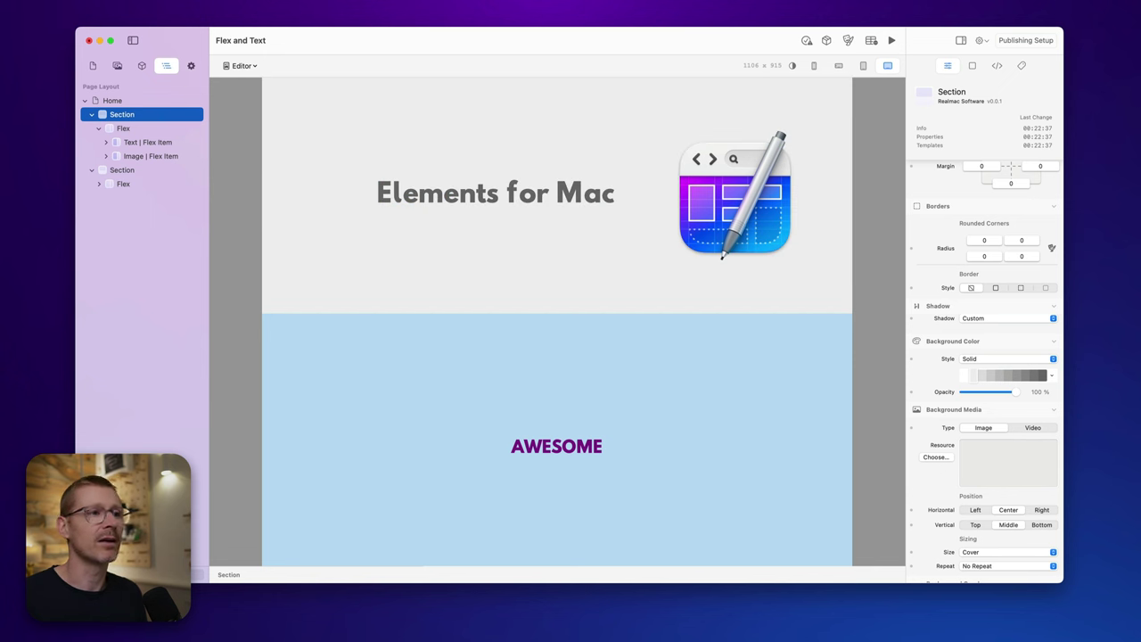
- Try paint.jpg and sky.jpg from the resources as the Section's background image, and remove the image again
left_click(117, 65)
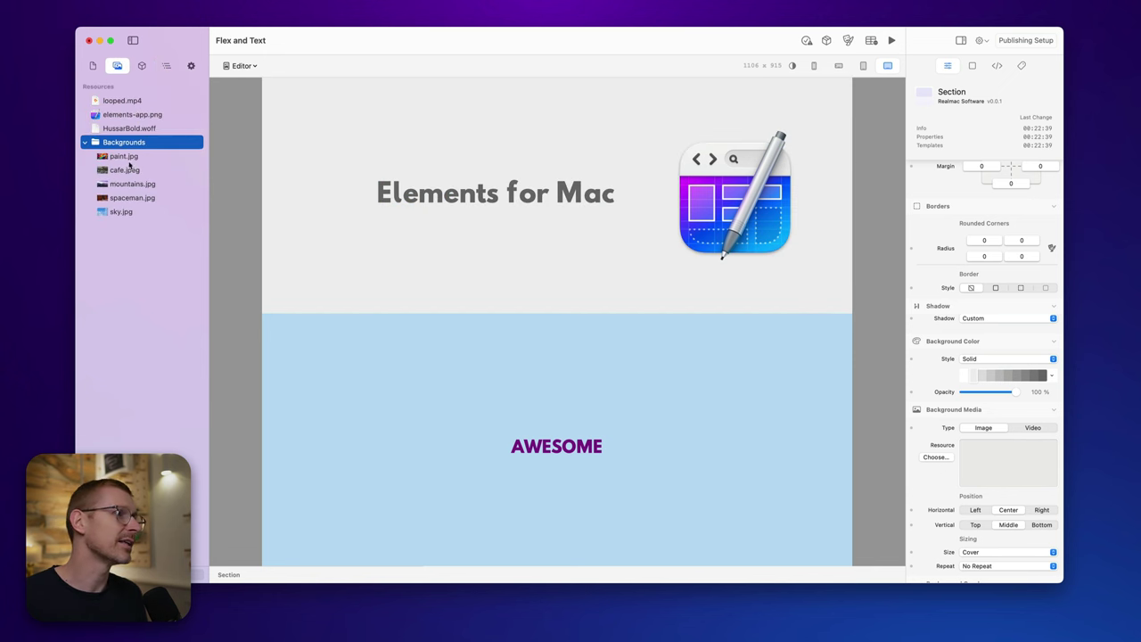
left_click(123, 156)
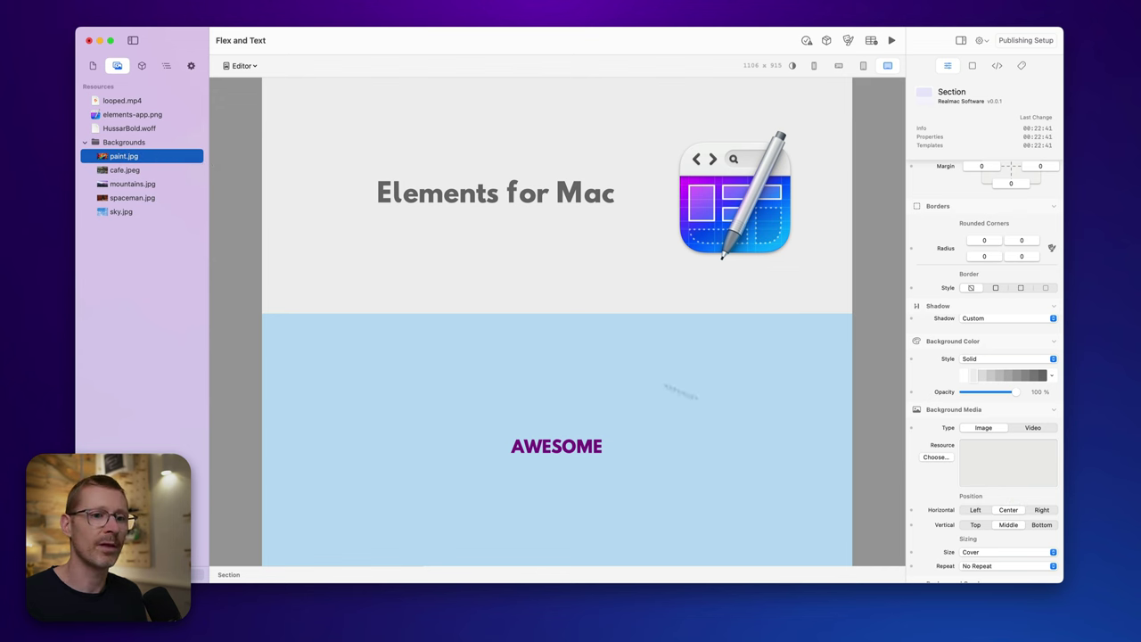
left_click_drag(679, 392, 229, 198)
mouse_move(123, 156)
left_mouse_down()
mouse_move(1025, 414)
mouse_move(1007, 462)
left_mouse_up()
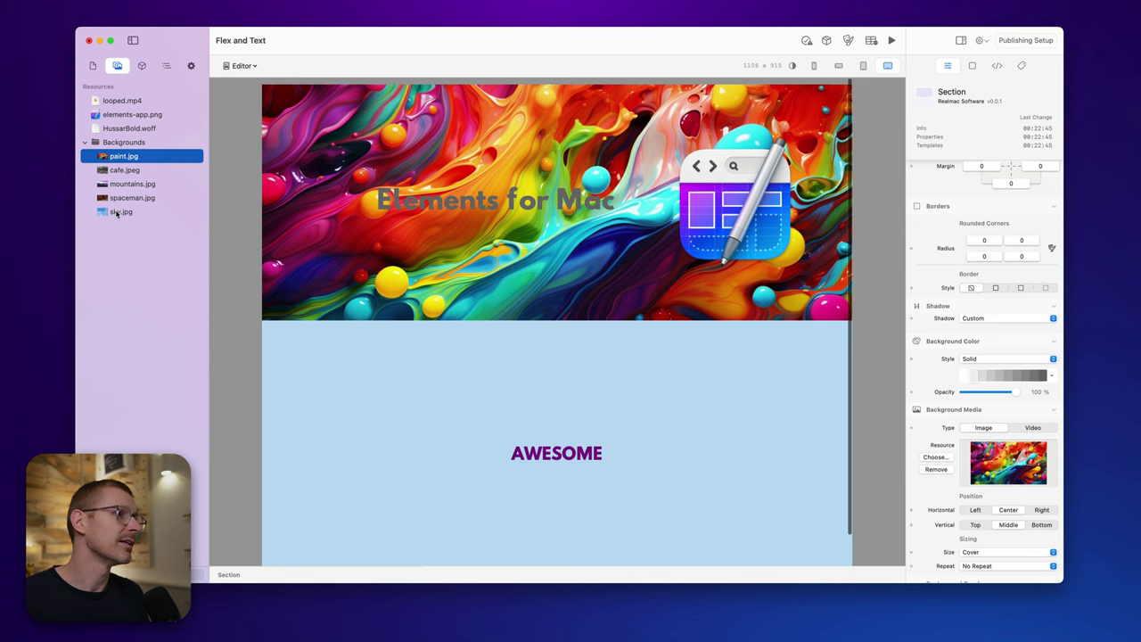
left_click_drag(116, 212, 1007, 464)
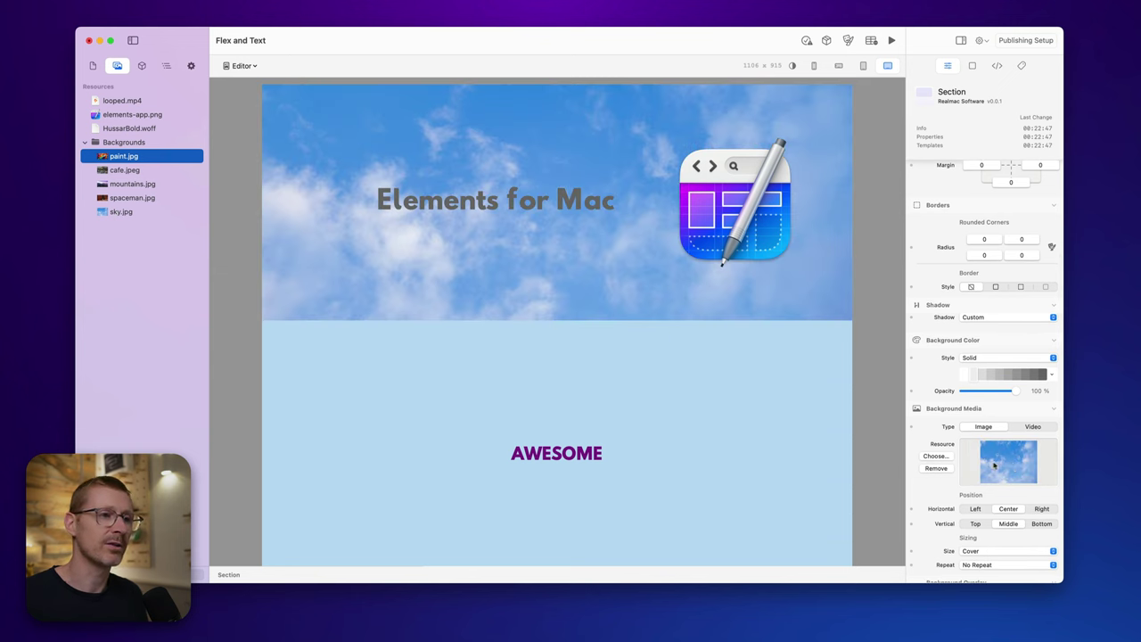
left_click(935, 468)
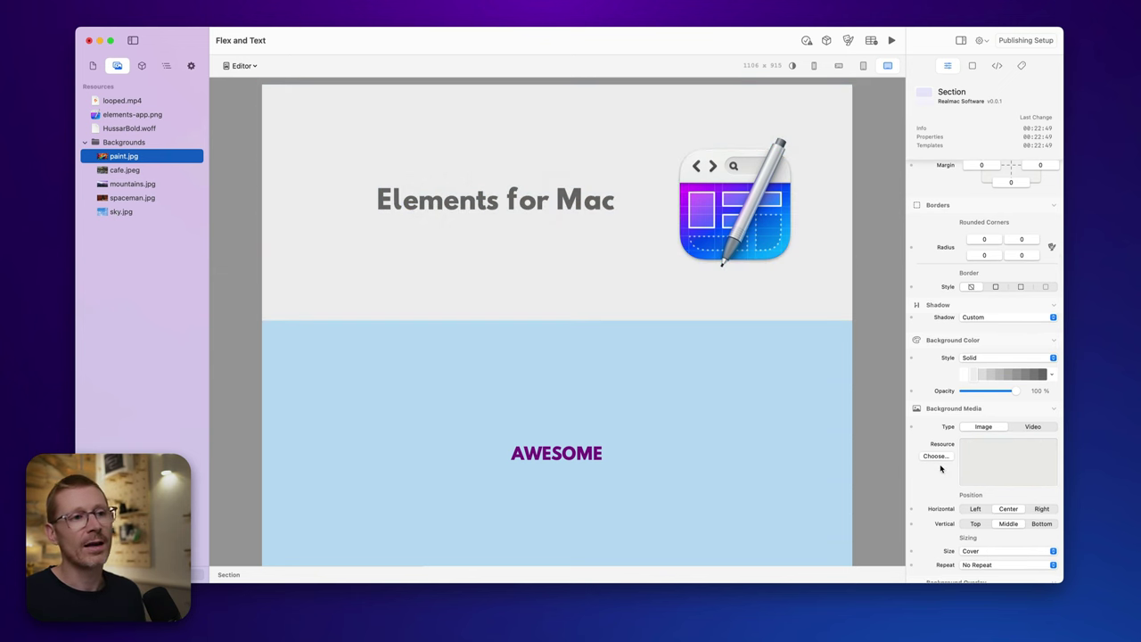
- Set the Section's background media to Video with looped.mp4 as the MP4 resource, and narrow the page preview to about 1066 px
left_click(1031, 427)
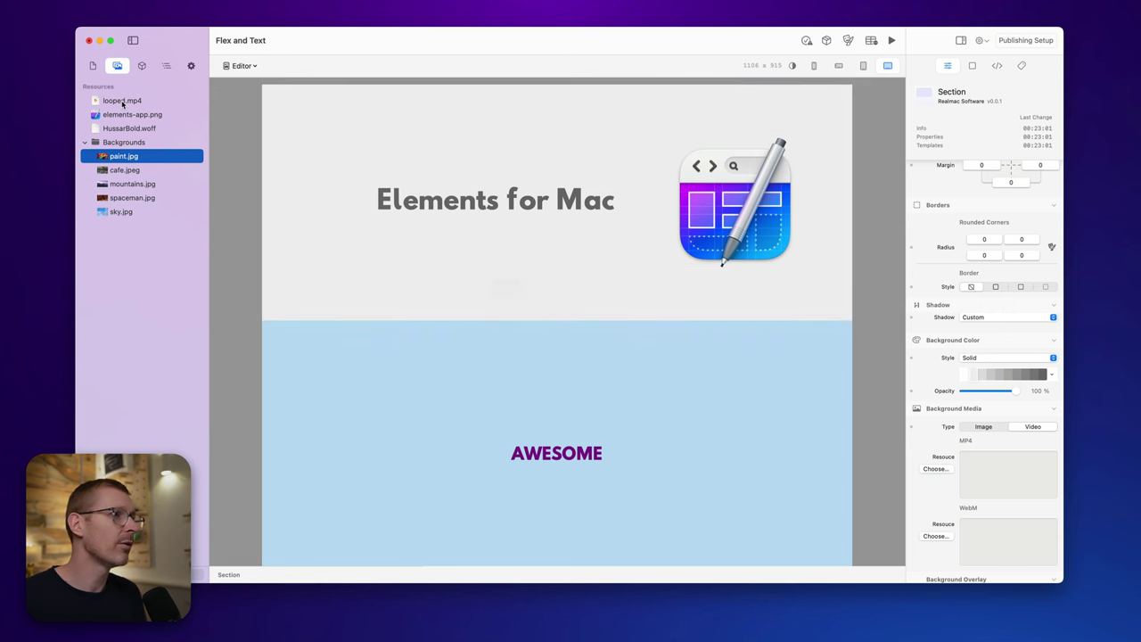
left_click_drag(122, 101, 1003, 479)
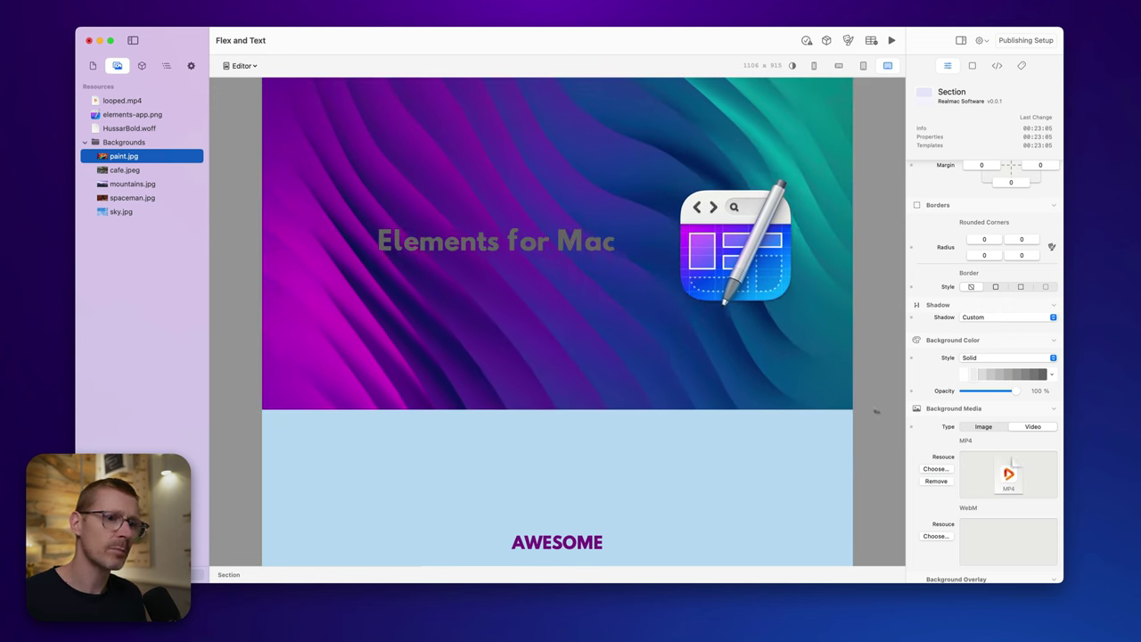
mouse_move(852, 405)
left_mouse_down()
mouse_move(894, 402)
mouse_move(842, 402)
left_mouse_up()
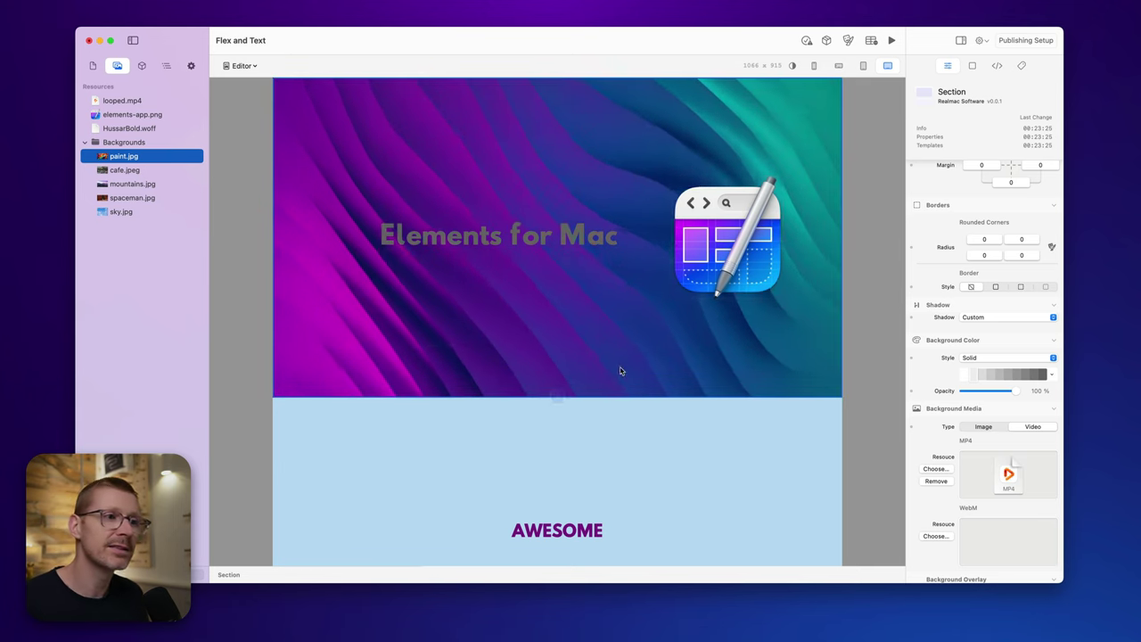
scroll(620, 371, "down", 3)
scroll(621, 370, "up", 3)
- Change the "Elements for Mac" heading's fill color to white at 100% opacity
left_click(578, 249)
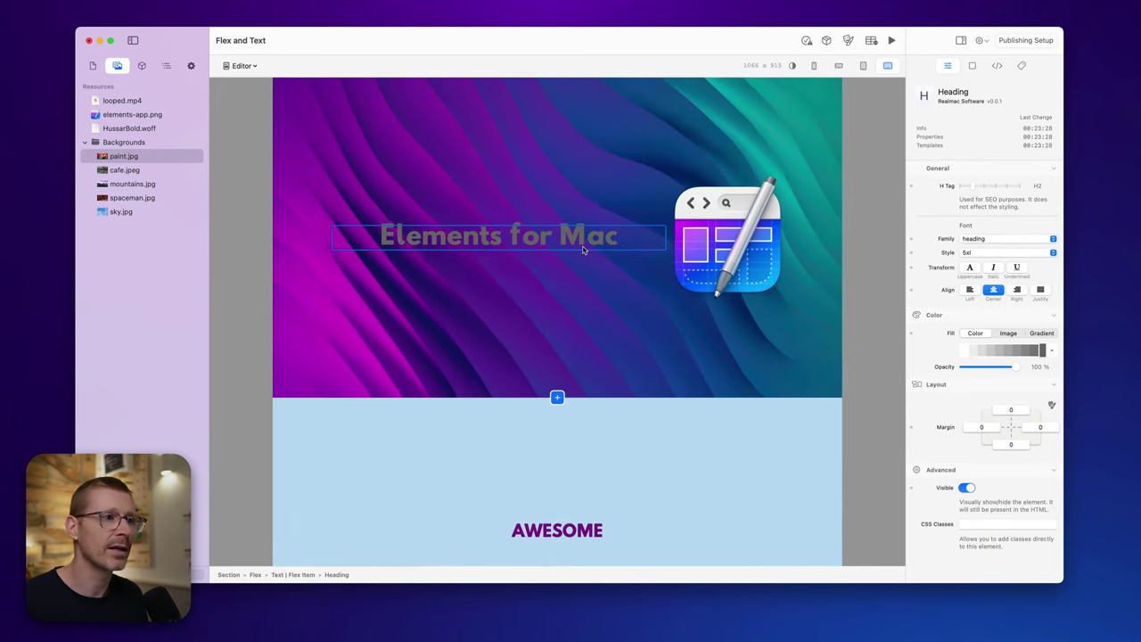
left_click(967, 352)
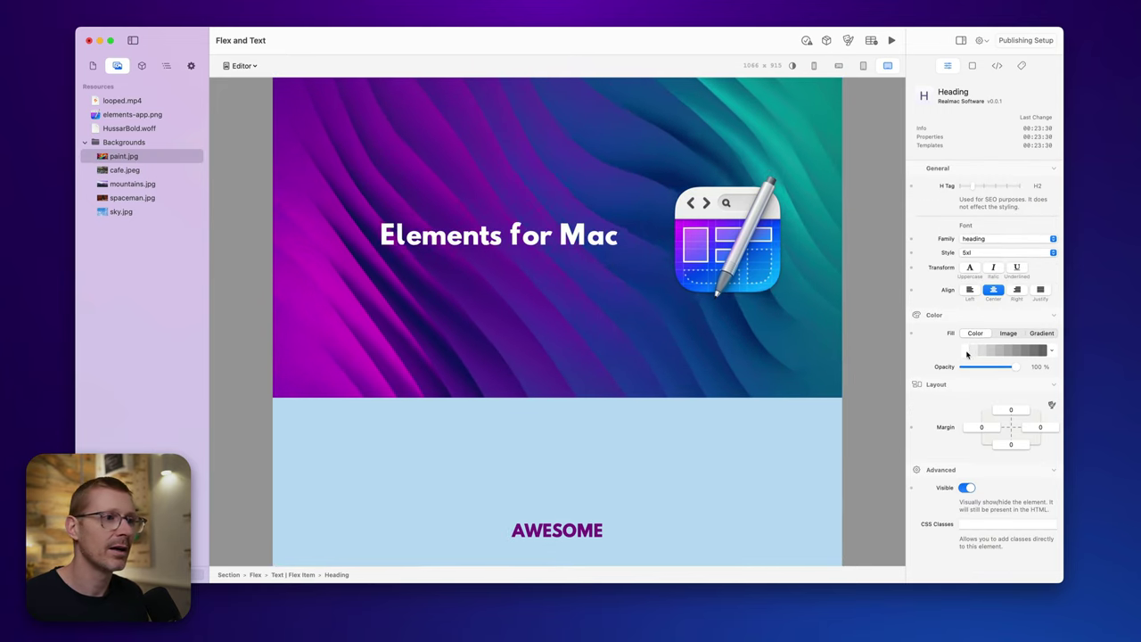
mouse_move(1014, 367)
left_mouse_down()
mouse_move(974, 372)
mouse_move(1016, 368)
left_mouse_up()
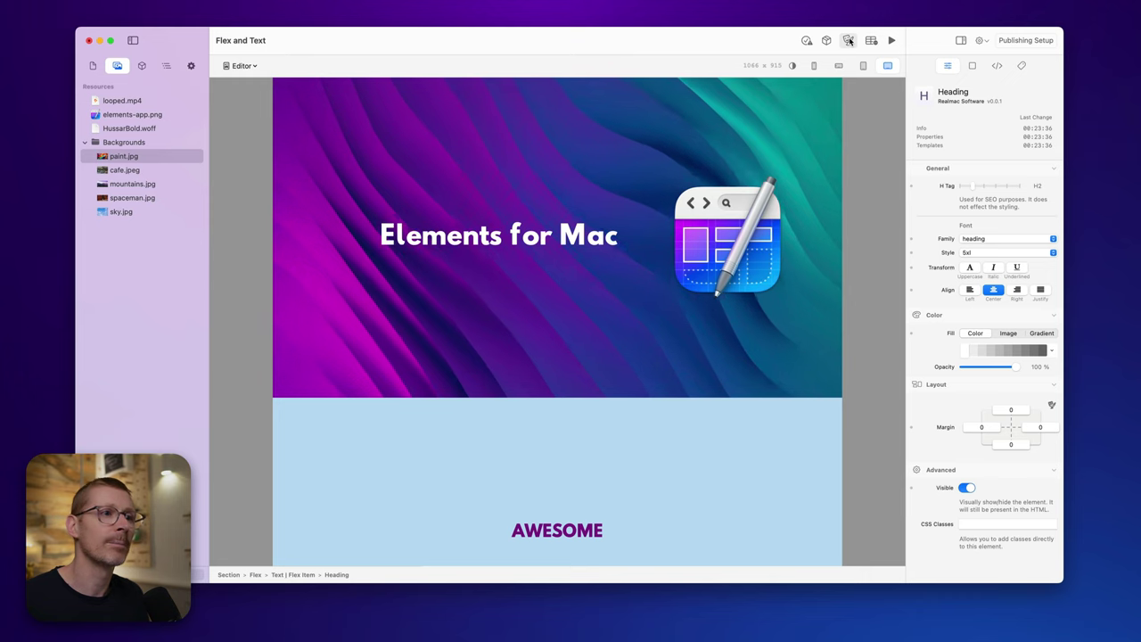
- Open the theme settings and examine the font resource of the custom heading font family
left_click(849, 41)
left_click_drag(994, 206, 909, 154)
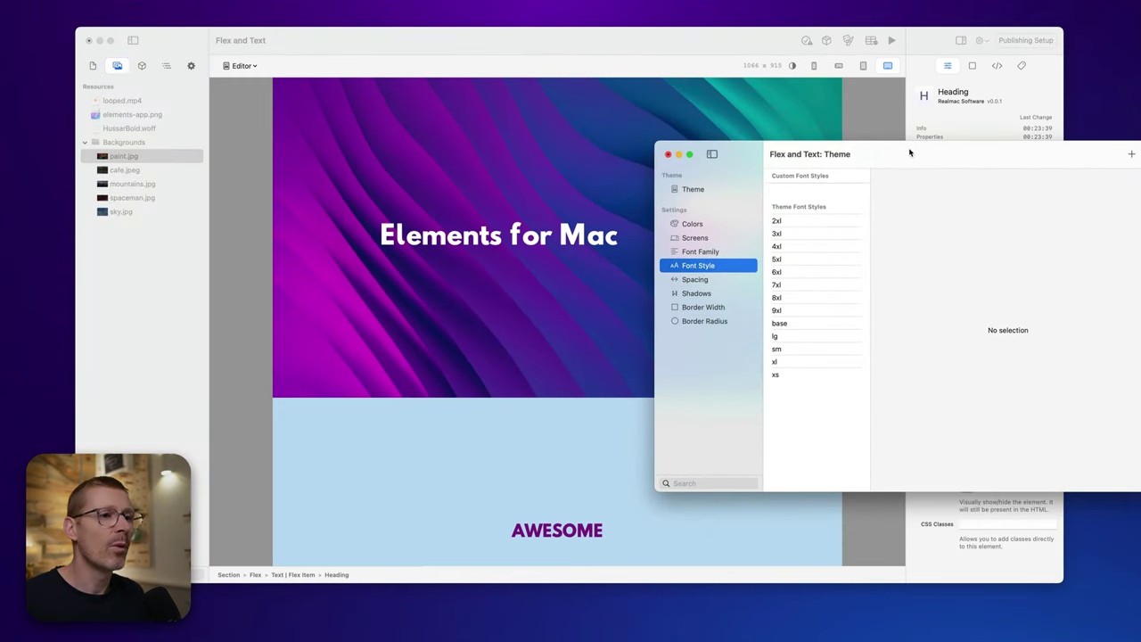
left_click(717, 253)
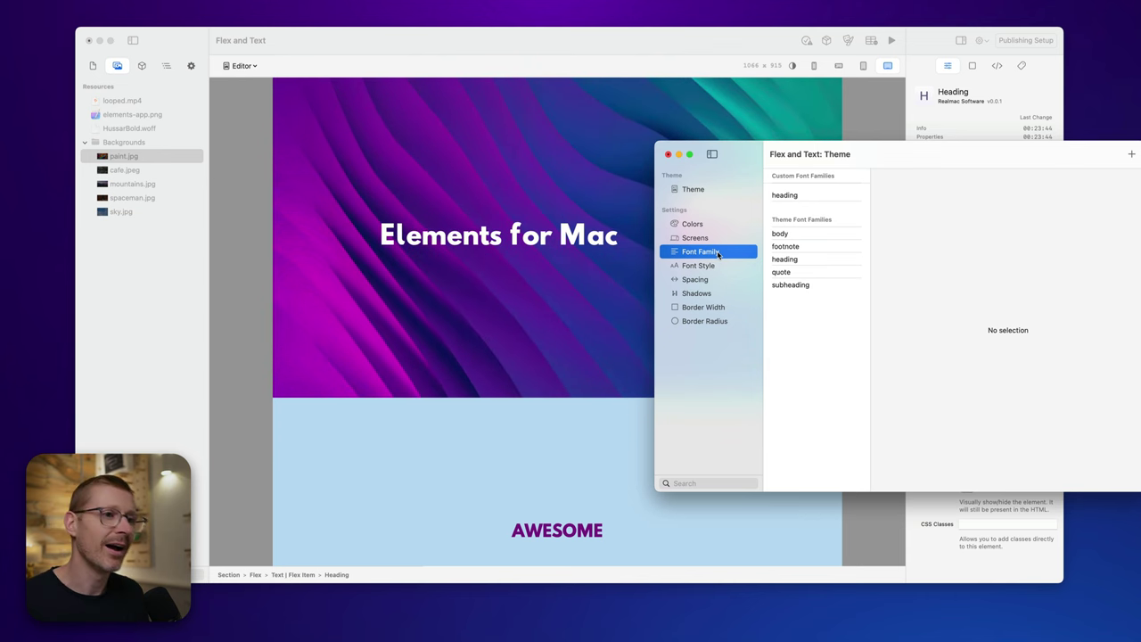
left_click(811, 198)
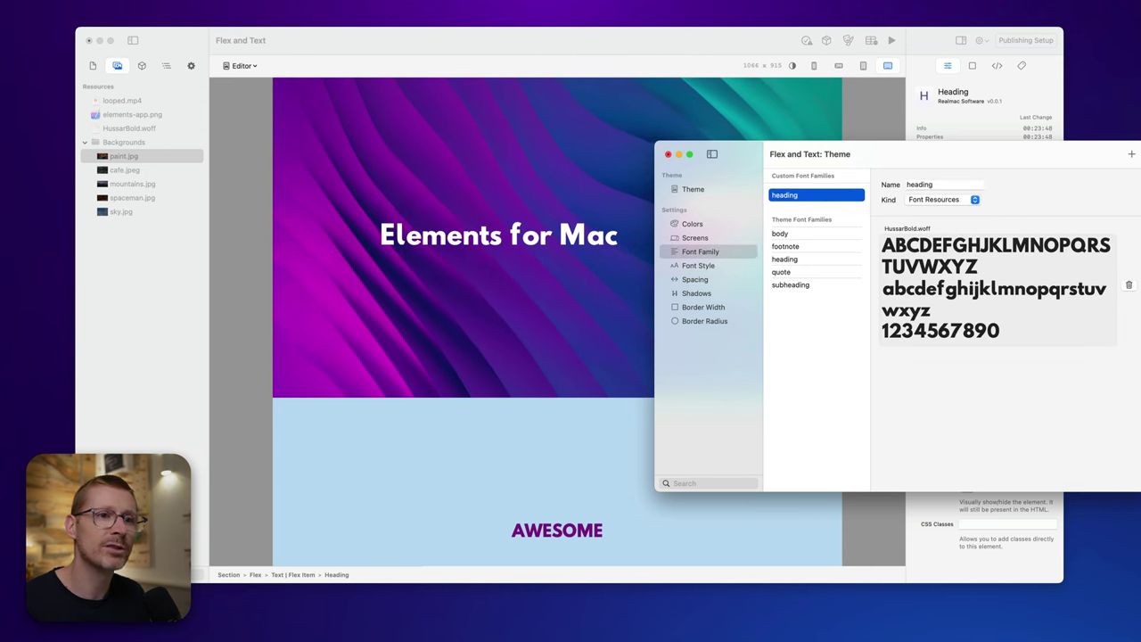
- Remove HussarBold.woff from the custom heading font family and add it again from the project resources
left_click(1129, 287)
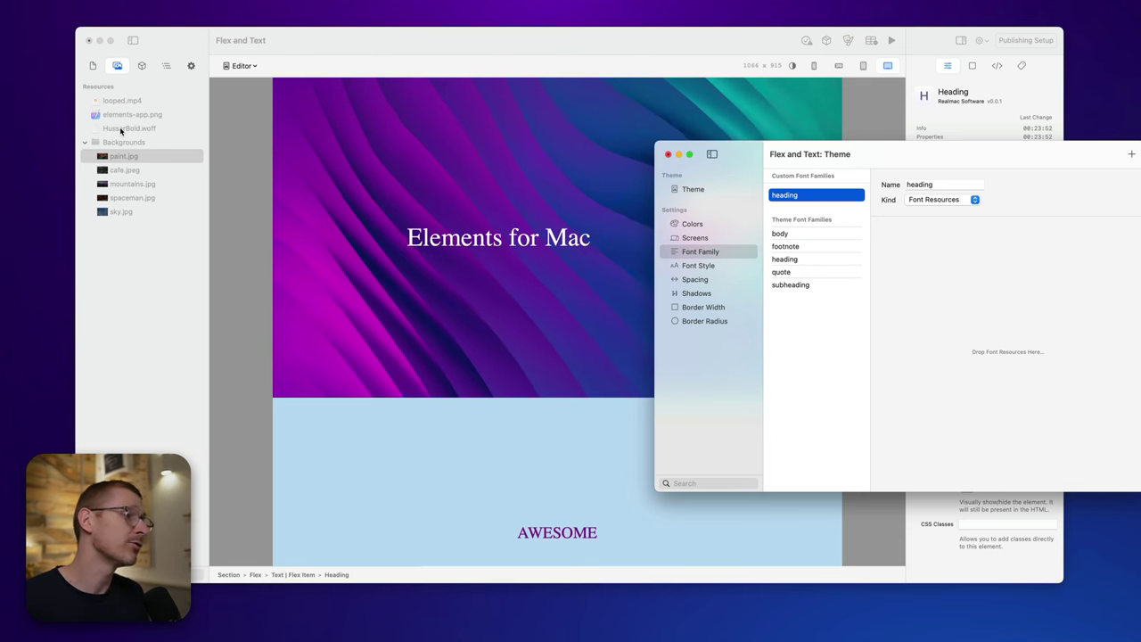
left_click_drag(120, 130, 161, 131)
left_click_drag(136, 132, 1010, 323)
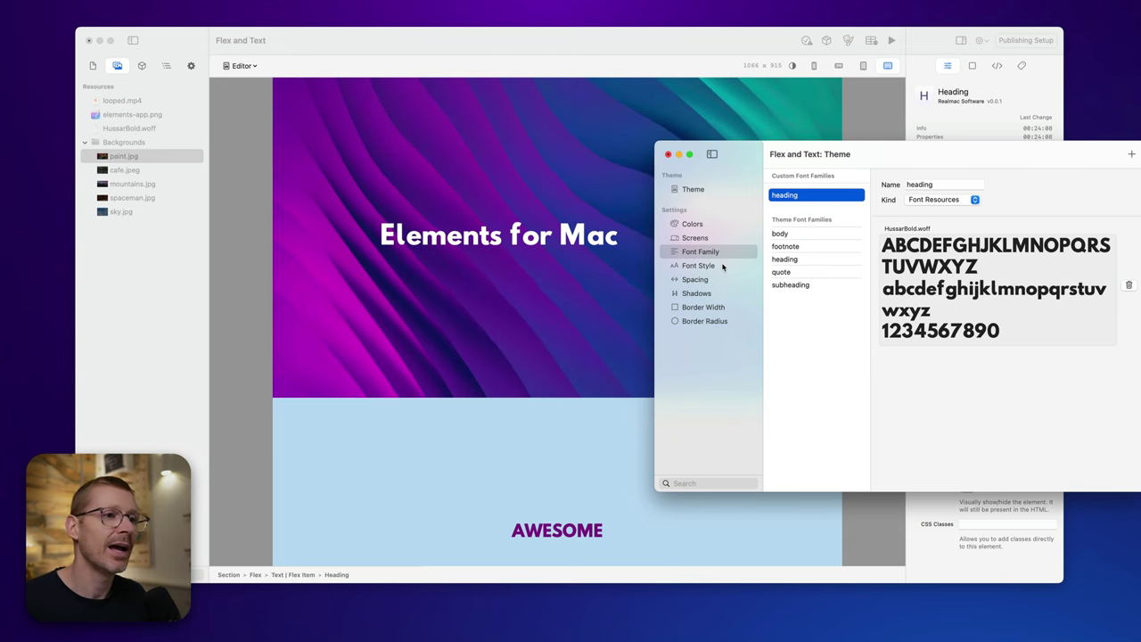
- Check the "Elements for Mac" heading's font style, and create an override of the theme's 5xl font style
left_click(576, 237)
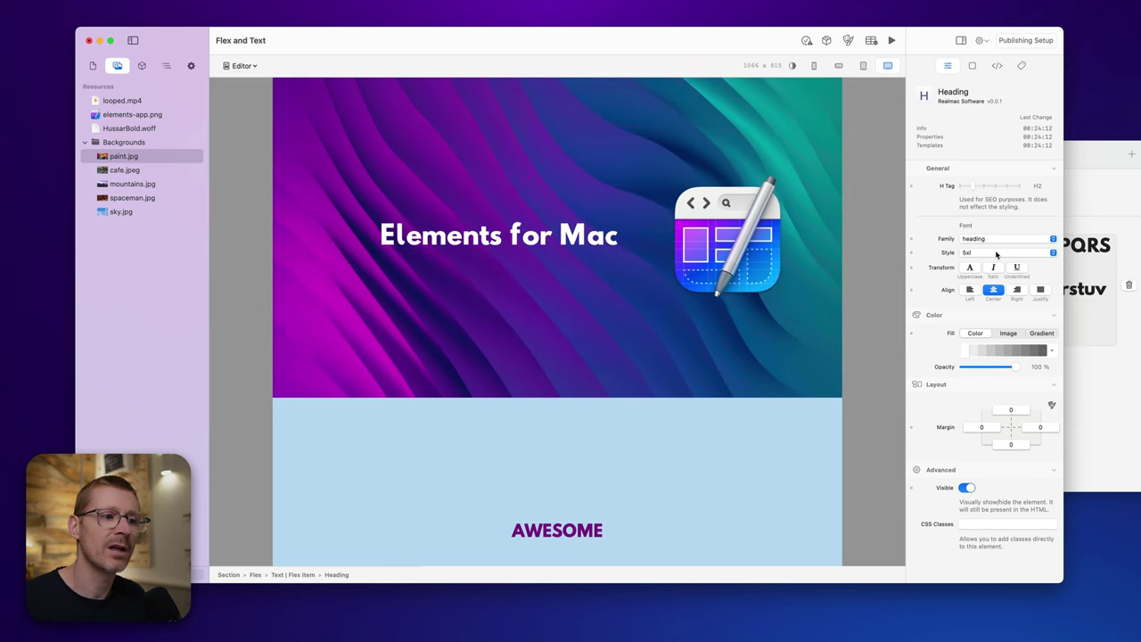
left_click(1070, 206)
left_click(726, 264)
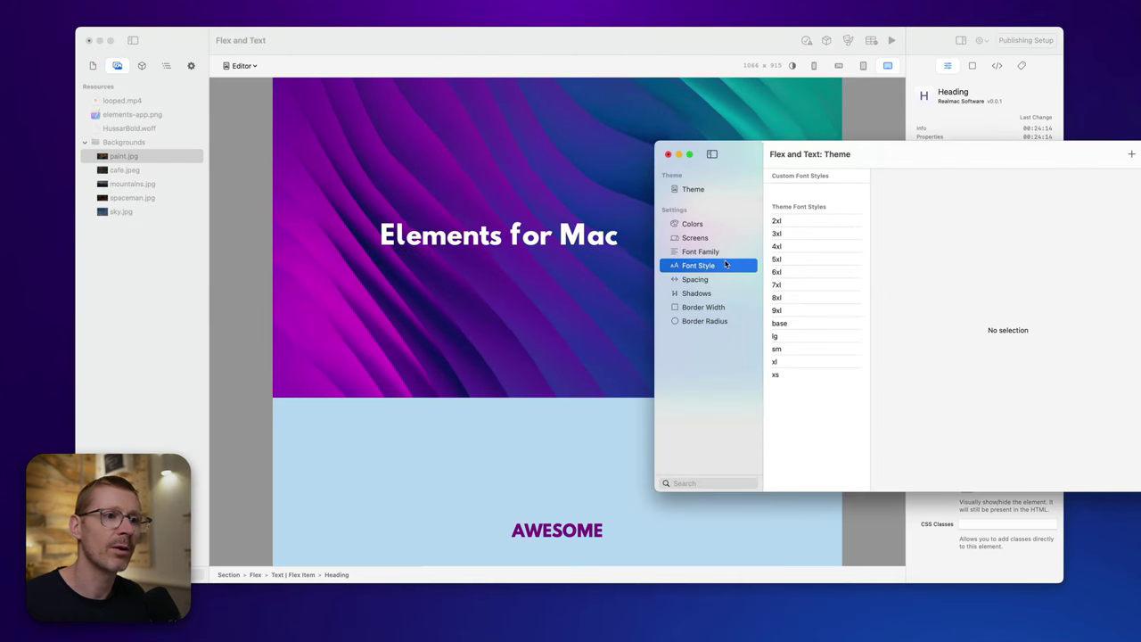
left_click(793, 259)
right_click(793, 258)
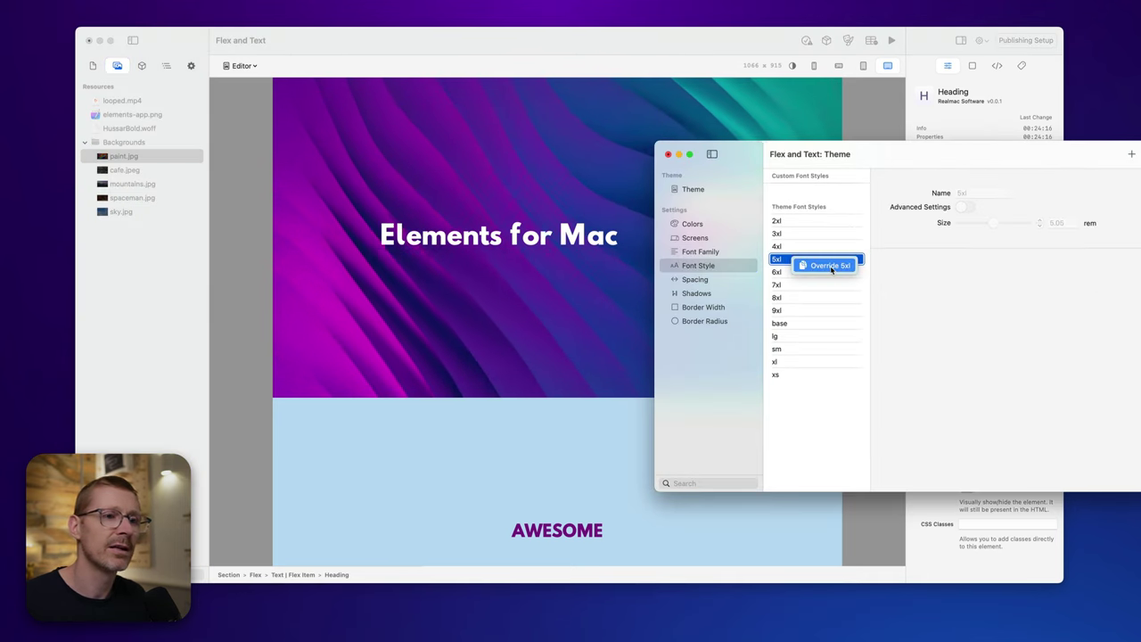
left_click(824, 262)
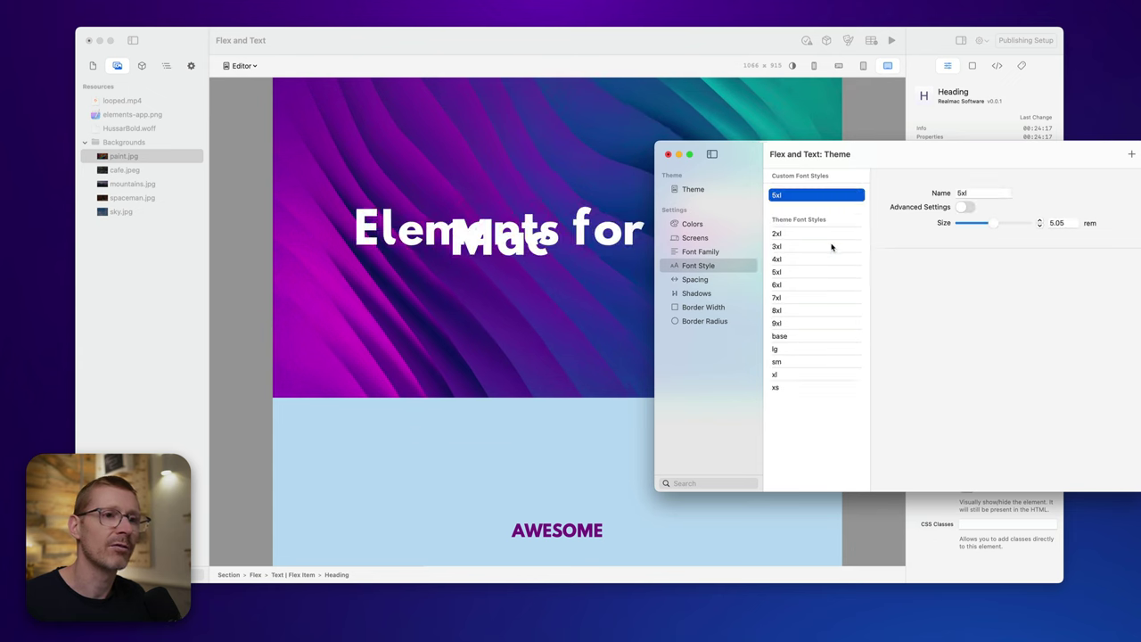
- Enable advanced settings for the custom 5xl font style, set size 3.02 rem and letter spacing 0.45 rem, and close the theme settings
left_click(966, 208)
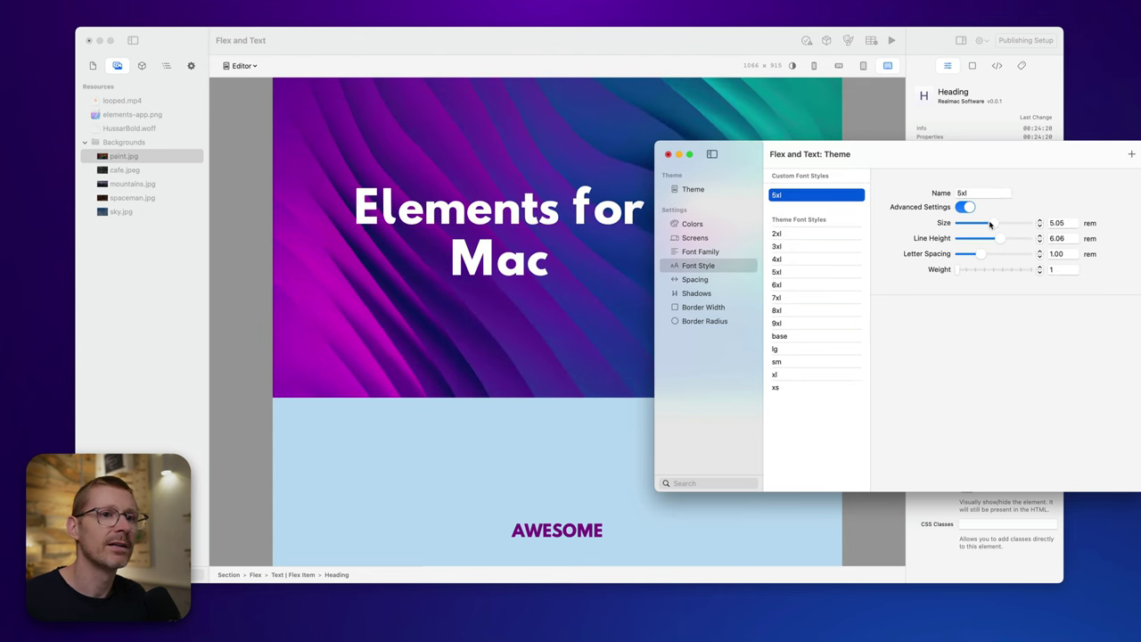
left_click_drag(989, 225, 974, 226)
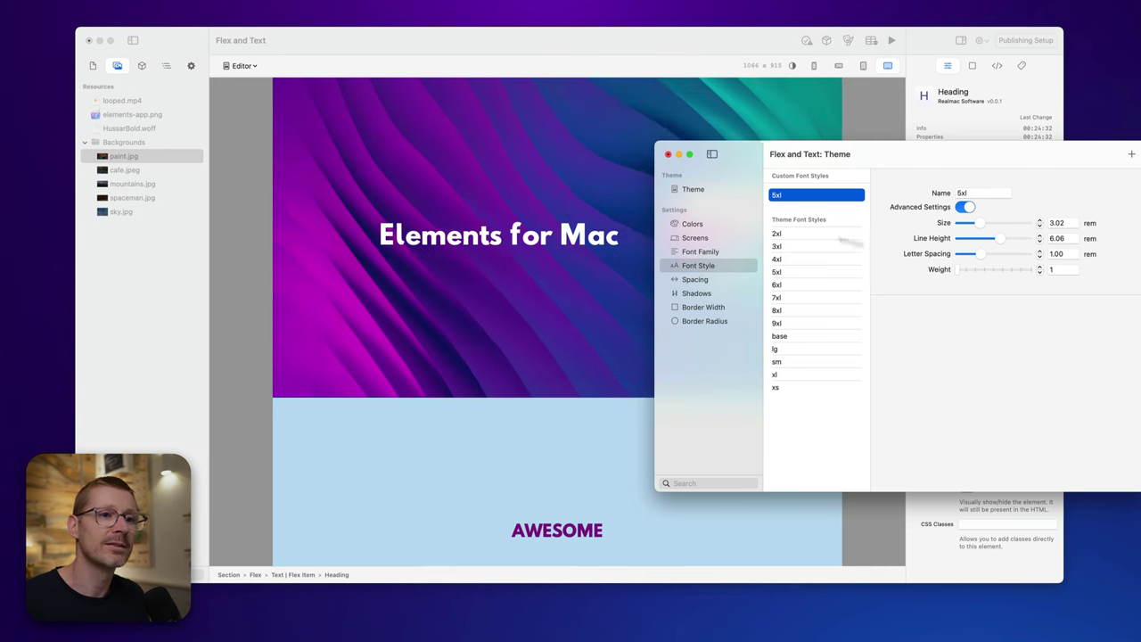
left_click_drag(981, 254, 967, 258)
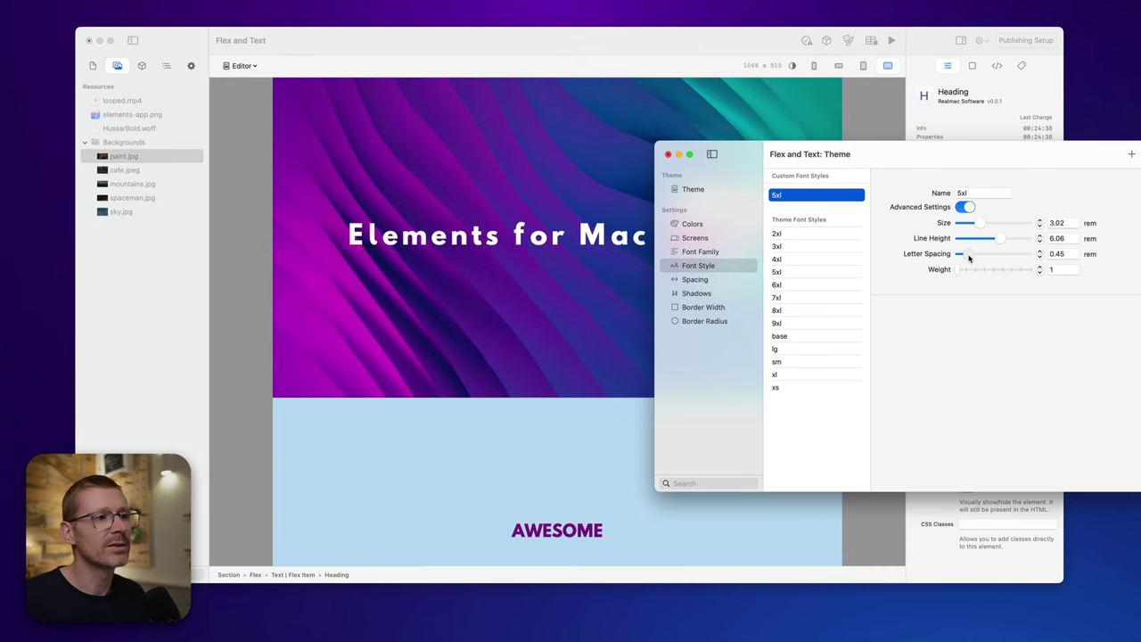
left_click(666, 155)
scroll(824, 377, "down", 3)
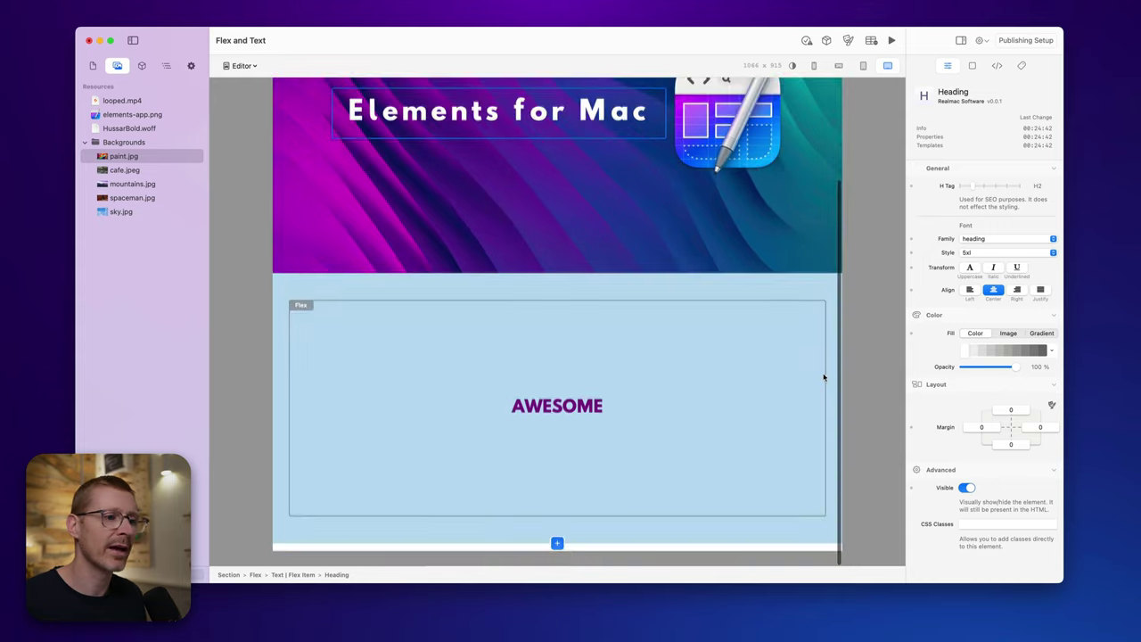
- Switch the "Elements for Mac" section's background media type from video to image and assign spaceman.jpg from the project resources
left_click(802, 304)
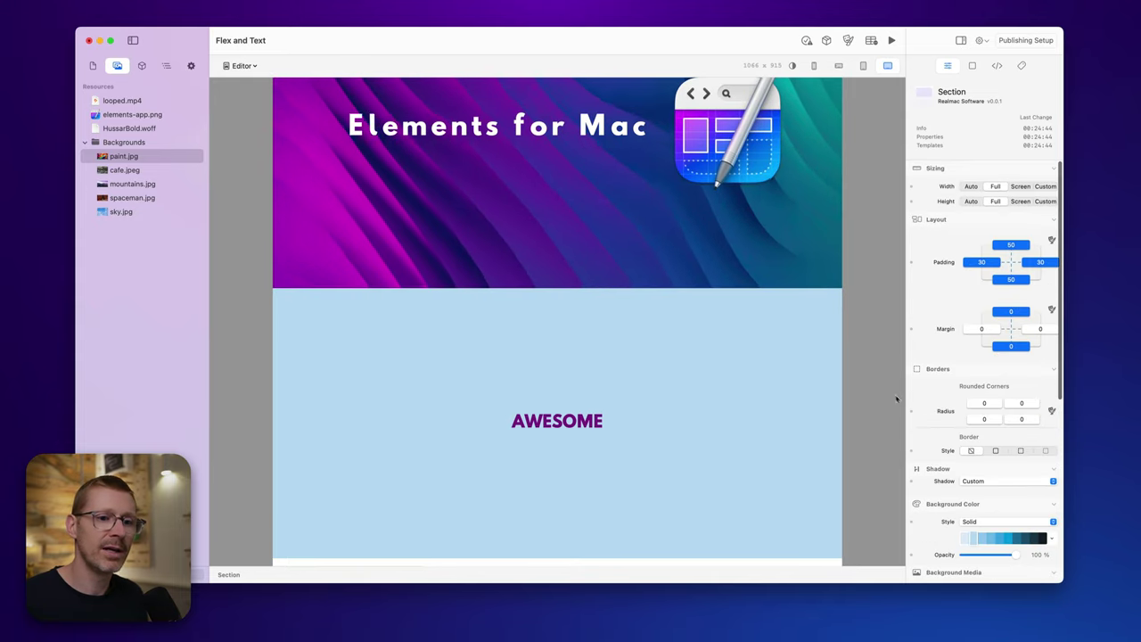
left_click(166, 65)
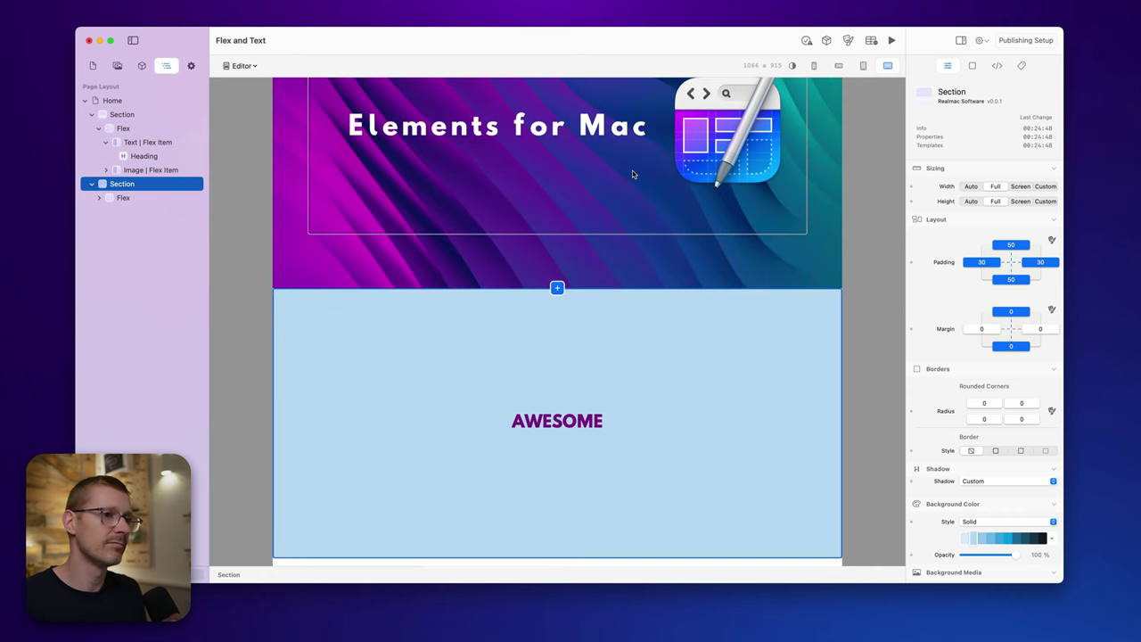
left_click(833, 267)
scroll(1000, 455, "down", 5)
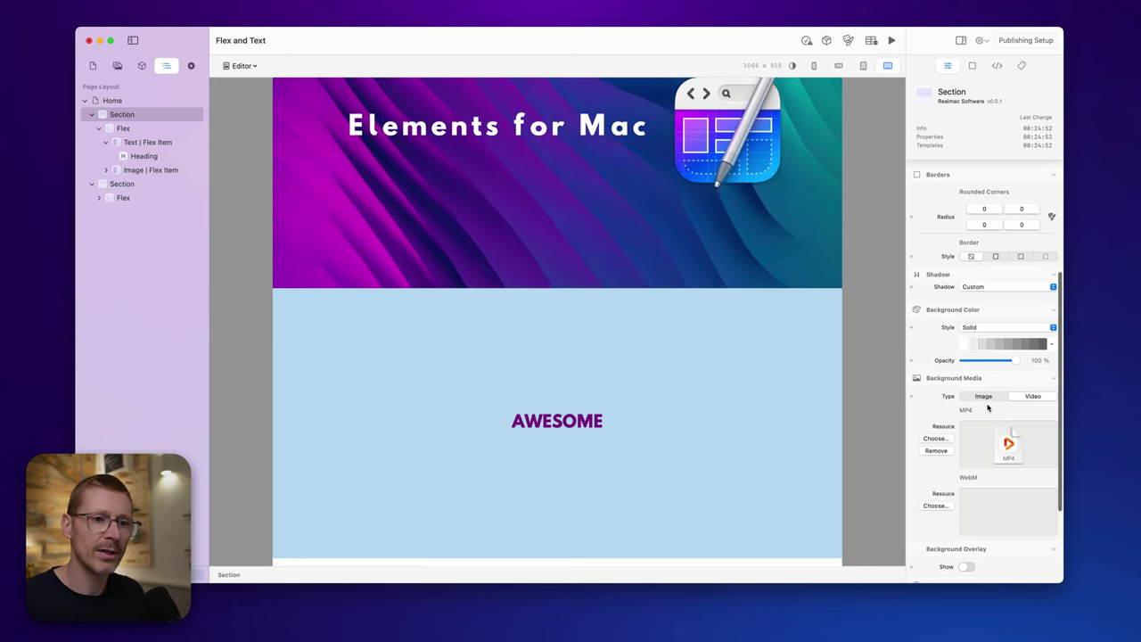
left_click(983, 397)
left_click(141, 66)
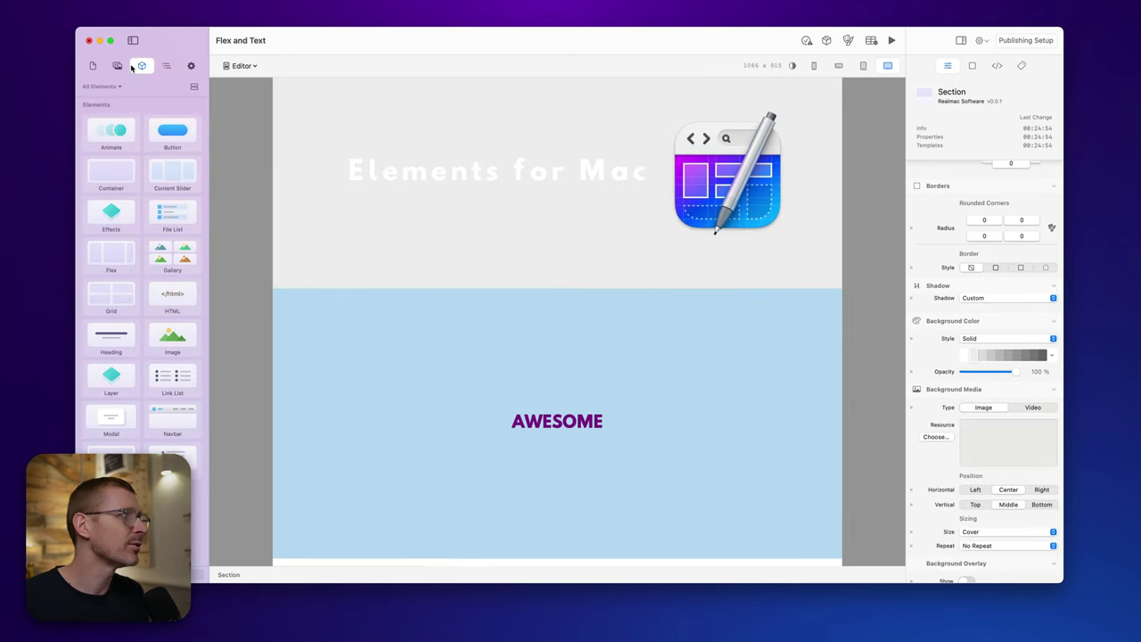
left_click(118, 66)
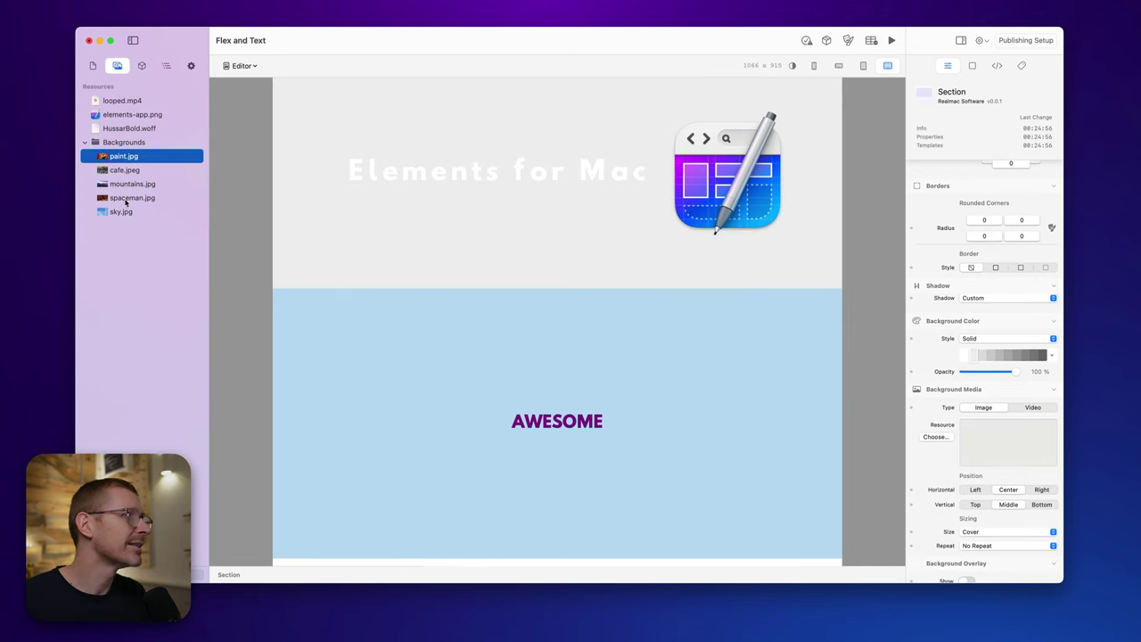
left_click_drag(125, 202, 971, 443)
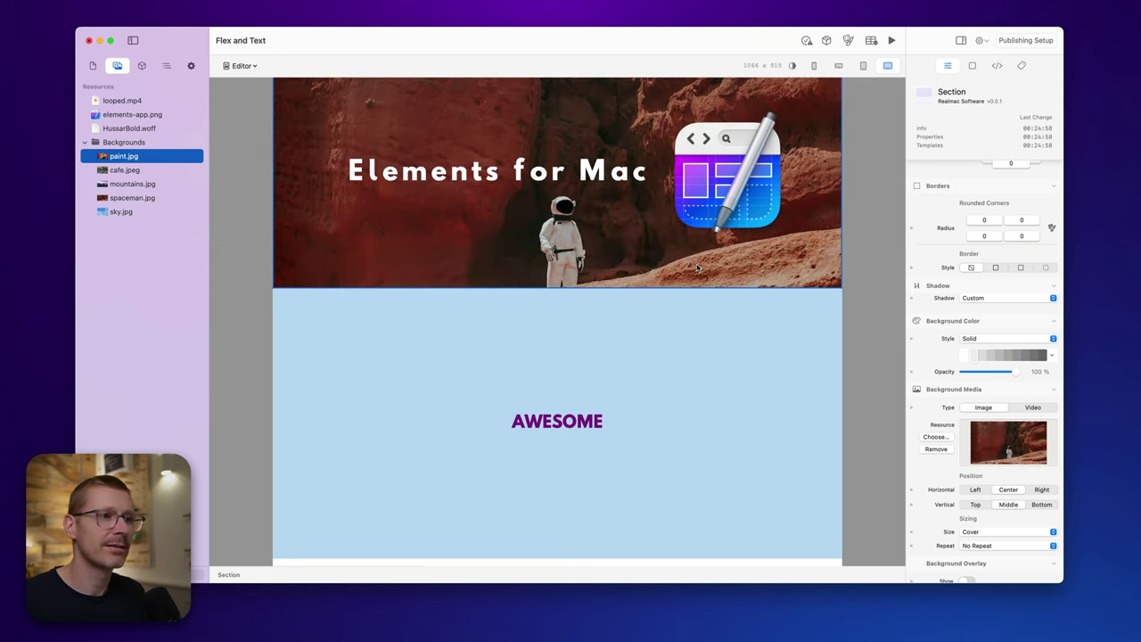
- Set the "AWESOME" section's solid background to the bright mid-tone tertiary blue and check which theme colors are available
left_click(836, 317)
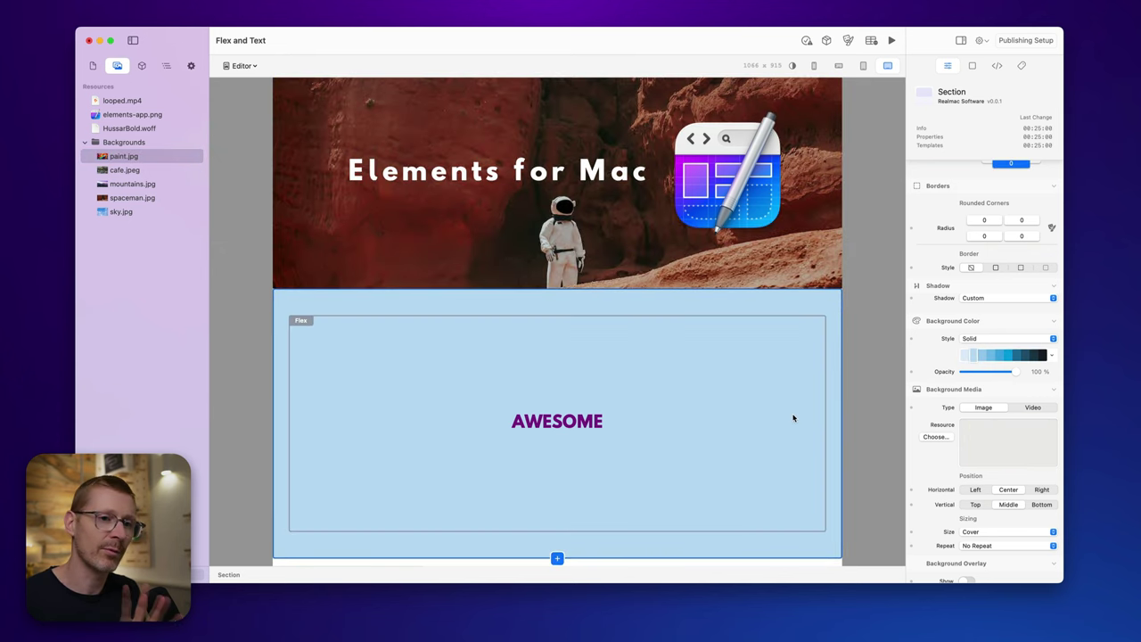
left_click(167, 66)
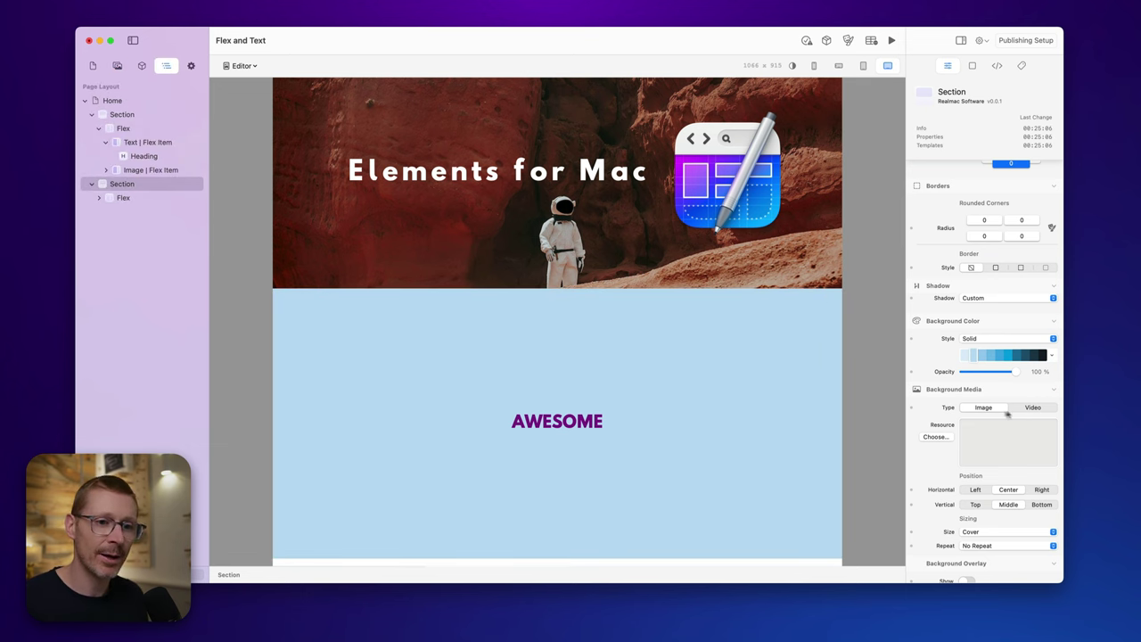
left_click(150, 169)
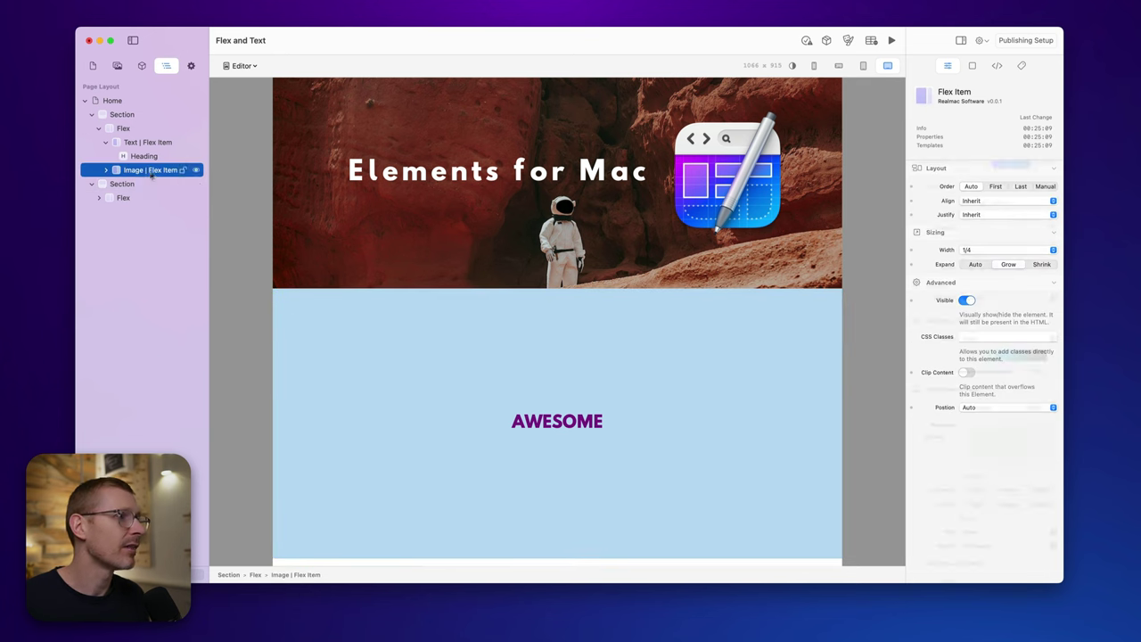
left_click(122, 183)
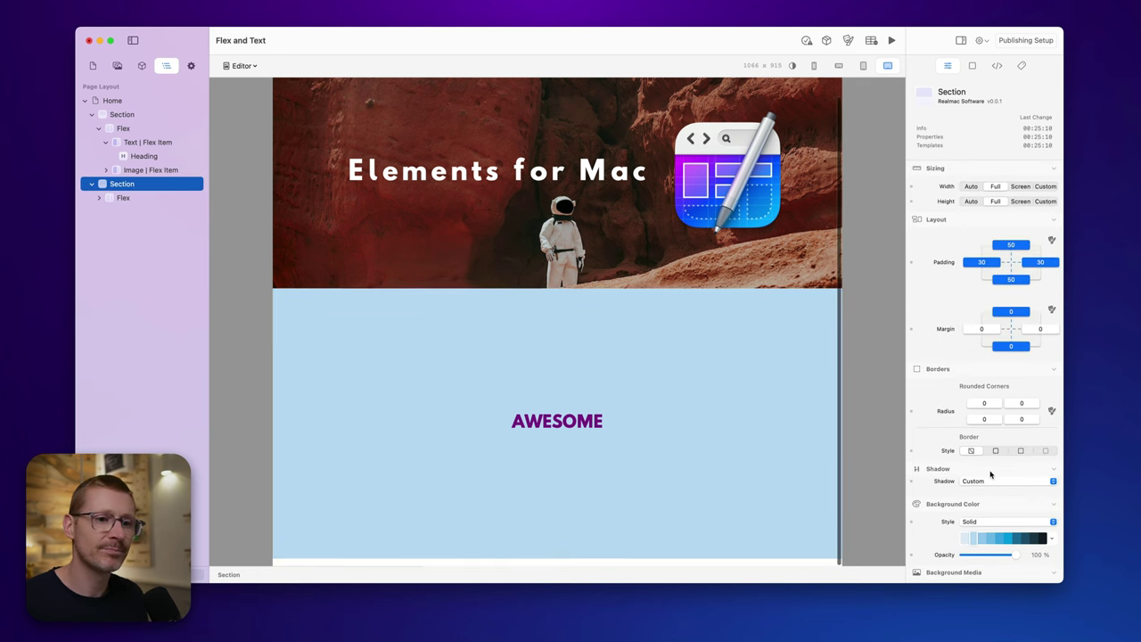
scroll(984, 508, "down", 1)
scroll(989, 468, "down", 4)
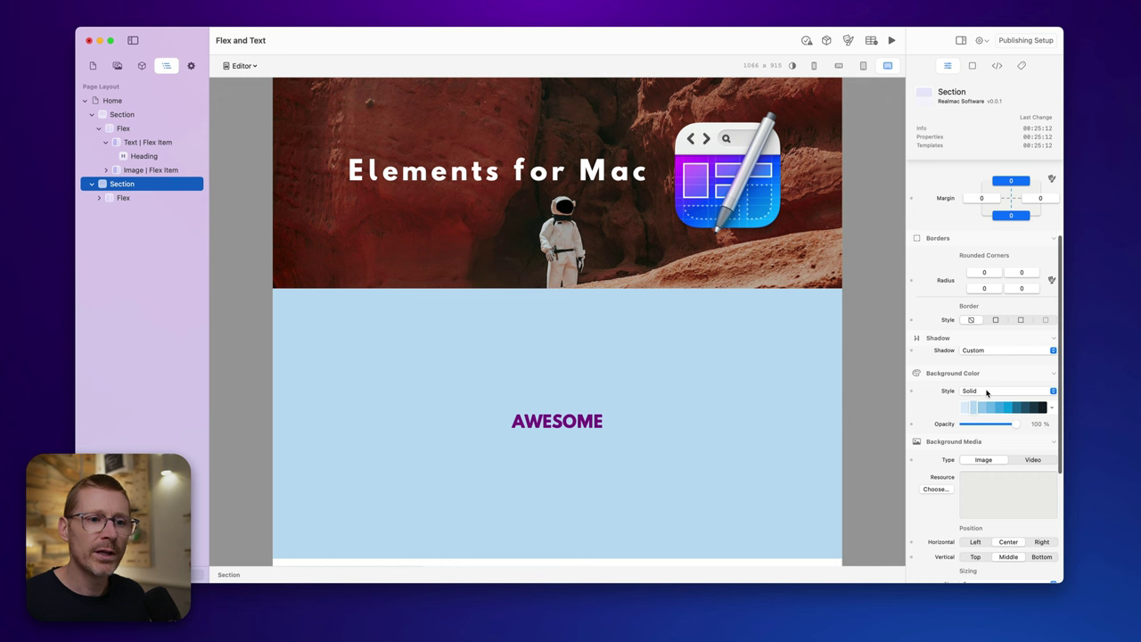
left_click(987, 391)
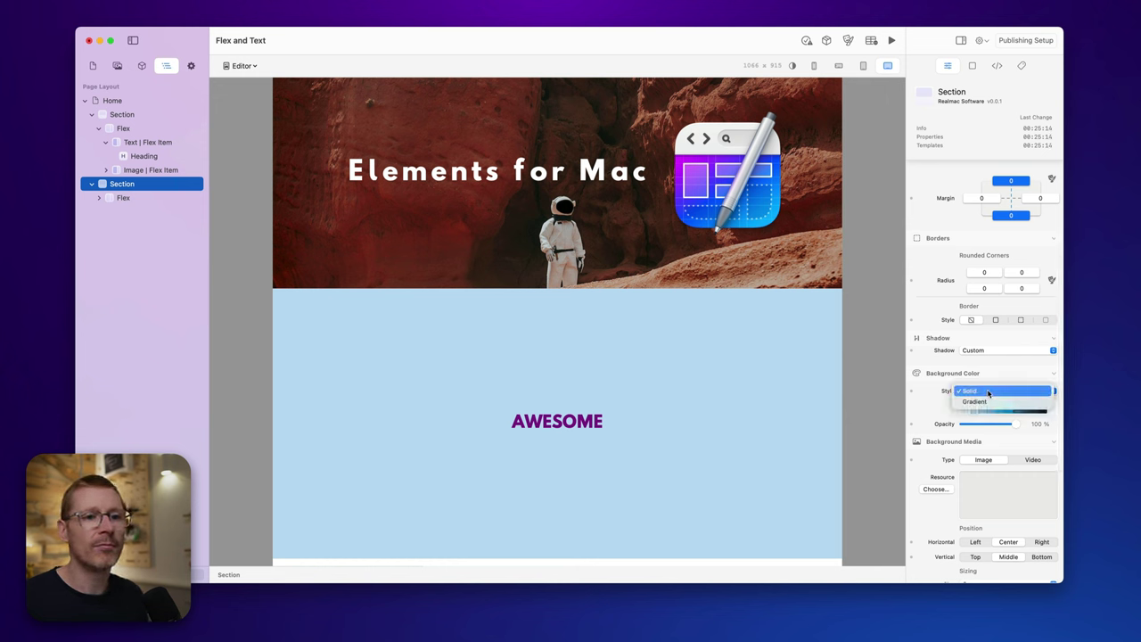
left_click(986, 391)
left_click(969, 409)
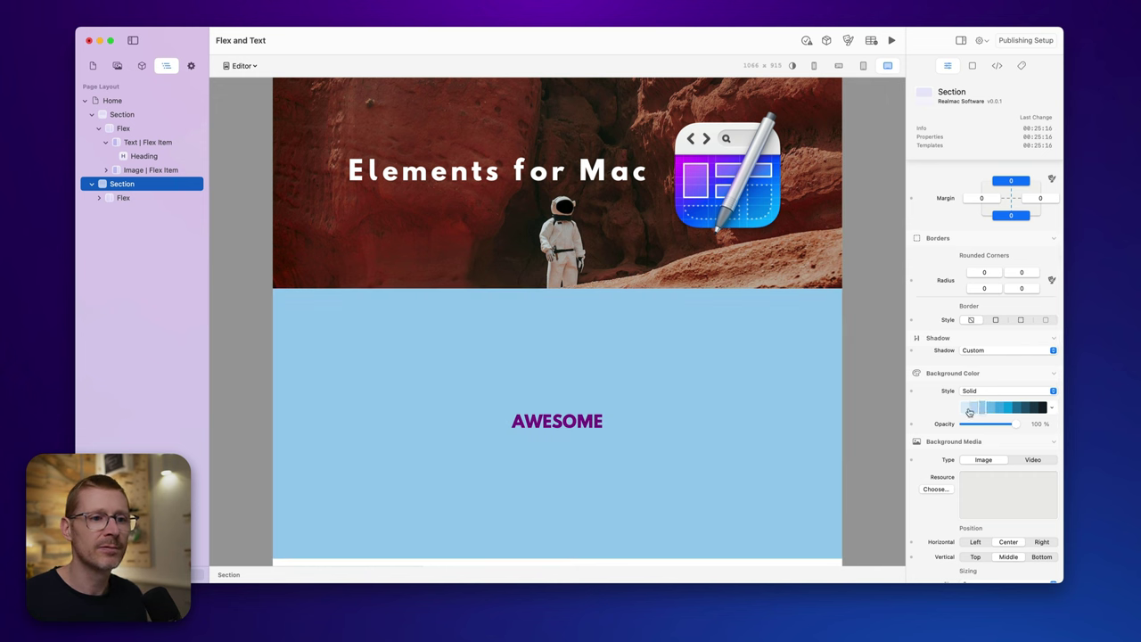
left_click(1008, 407)
left_click(1053, 409)
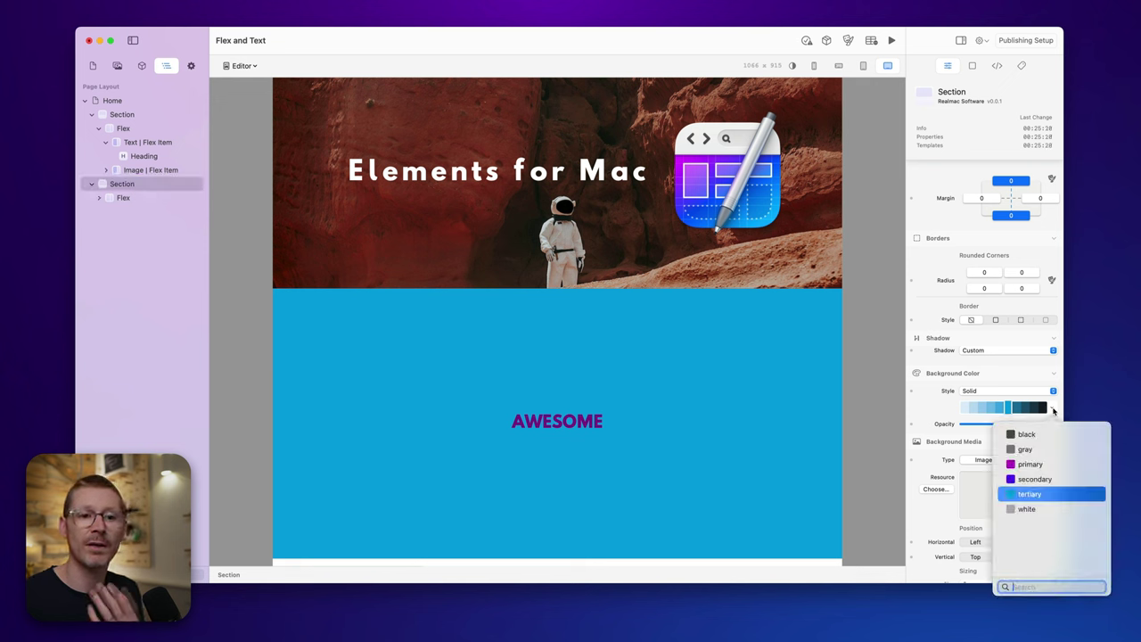
key("Escape")
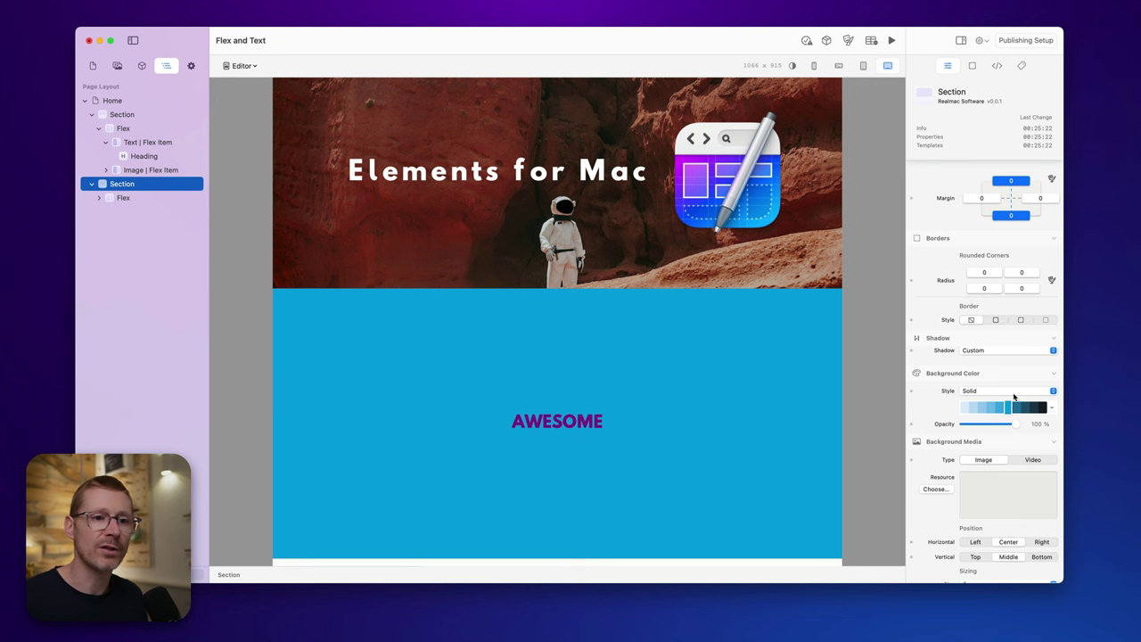
- Change the "AWESOME" section's background style to Gradient and set its number of colors to 3
left_click(1007, 391)
left_click(1012, 402)
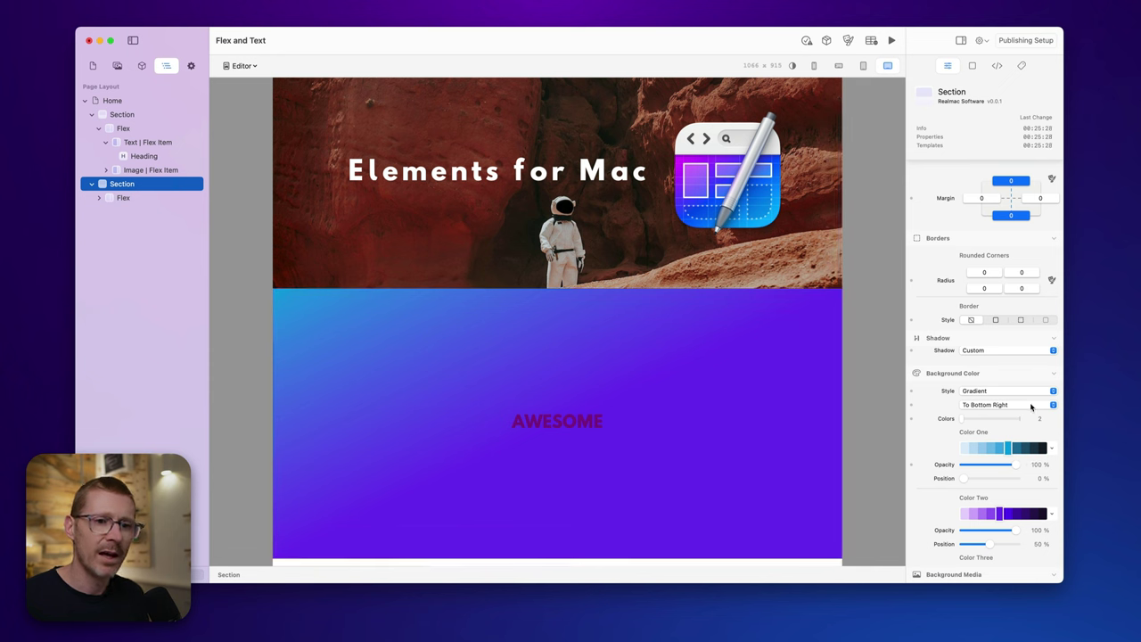
left_click_drag(967, 420, 999, 422)
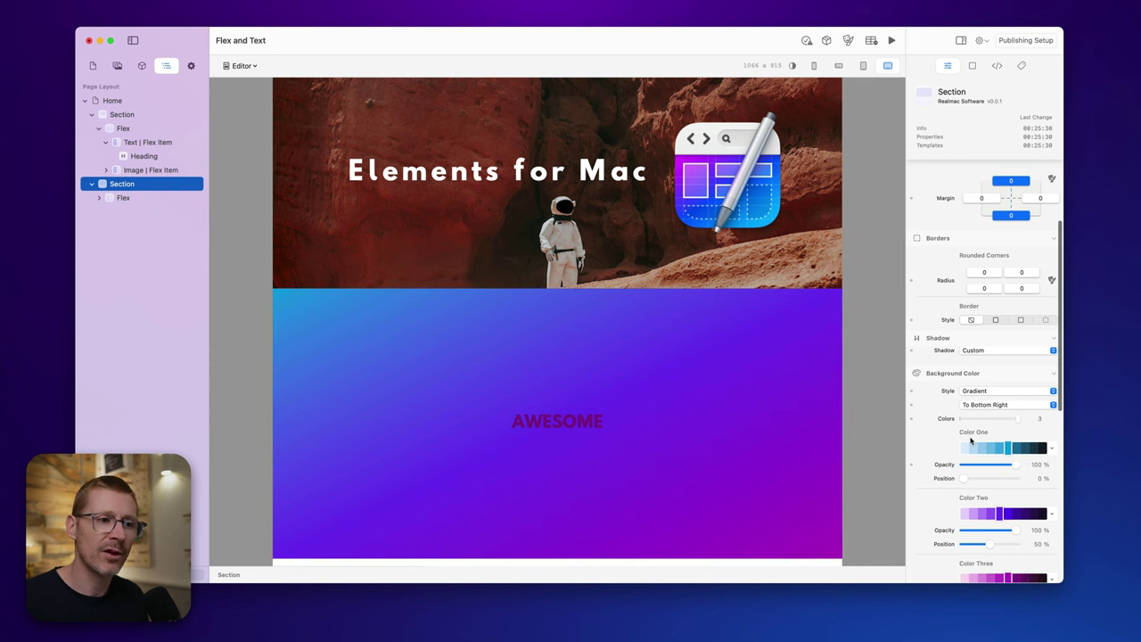
- Try a lighter primary shade for the gradient's Color Three, and restore its mid-tone magenta shade
scroll(996, 433, "down", 5)
left_click(979, 424)
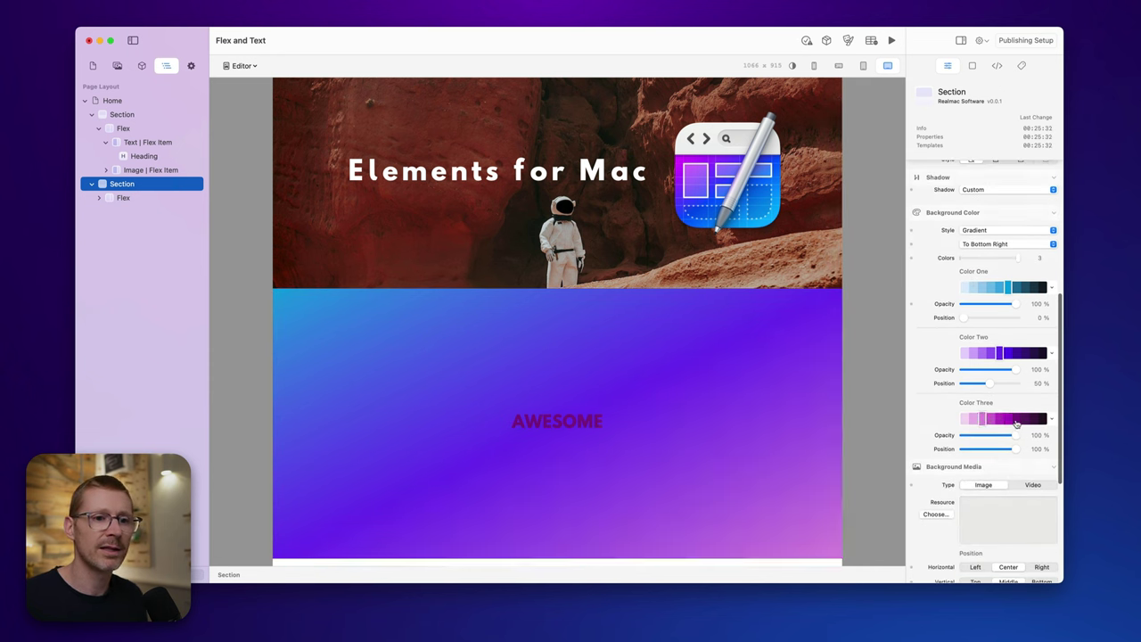
left_click(1009, 420)
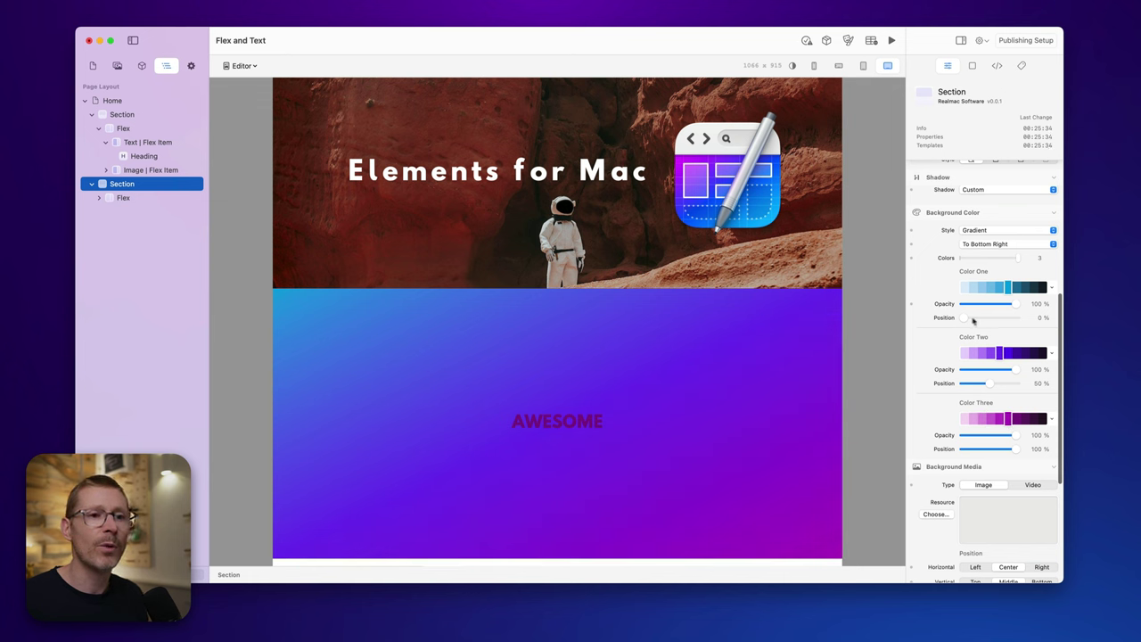
- Try different tertiary blue shades for the gradient's Color One, keeping its opacity at 100 %
mouse_move(1008, 309)
left_mouse_down()
mouse_move(952, 308)
mouse_move(1024, 310)
left_mouse_up()
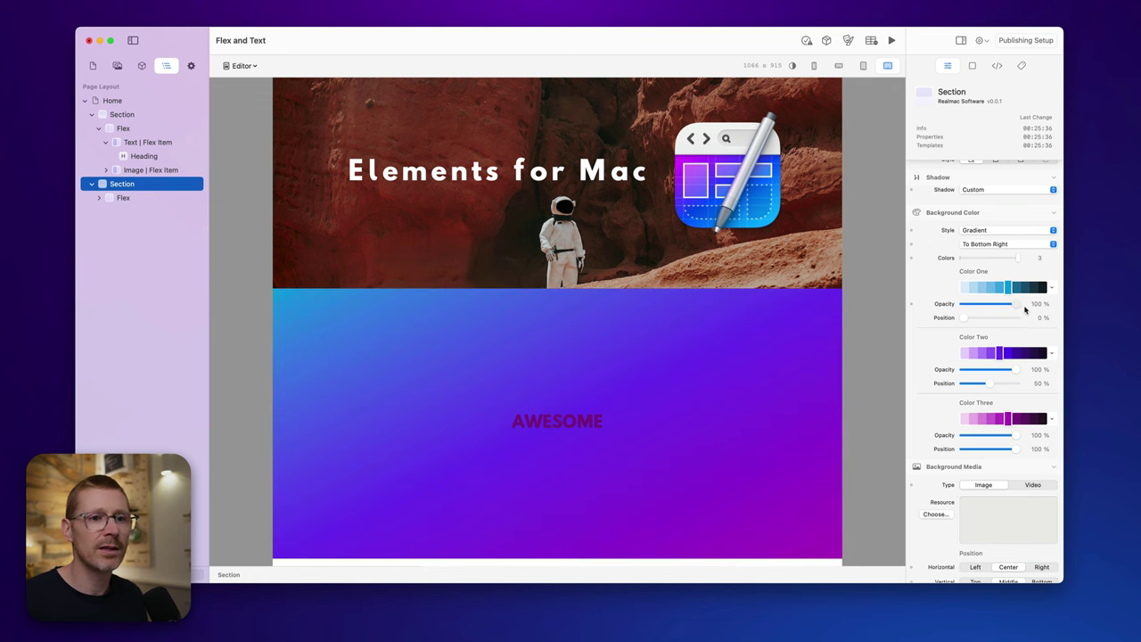
left_click(990, 294)
left_click(1007, 289)
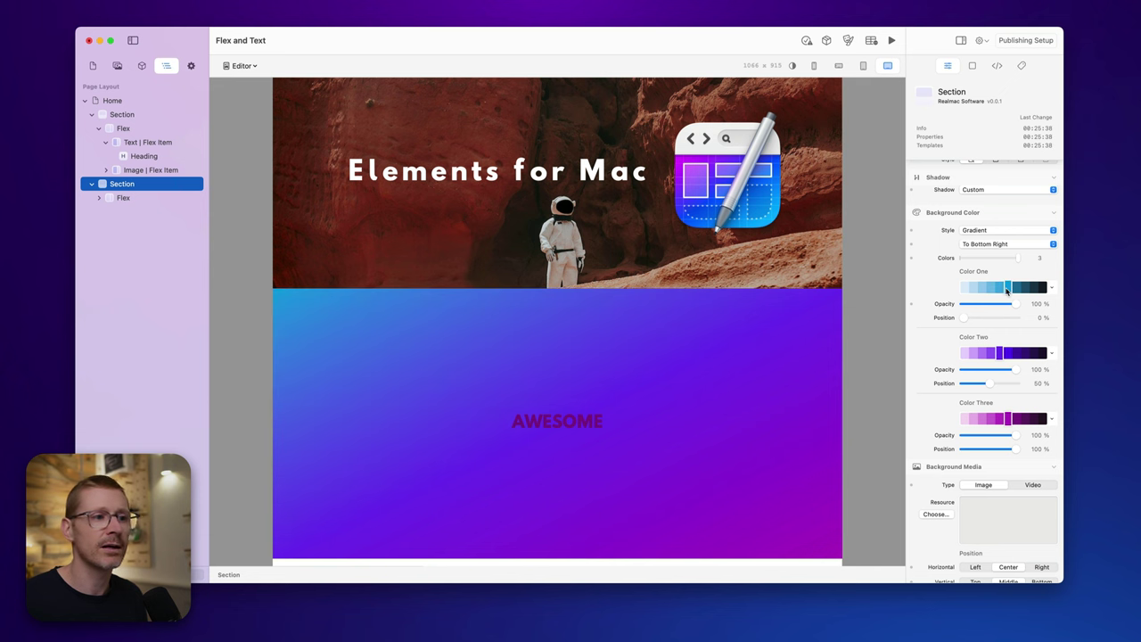
left_click(1027, 289)
left_click(1001, 289)
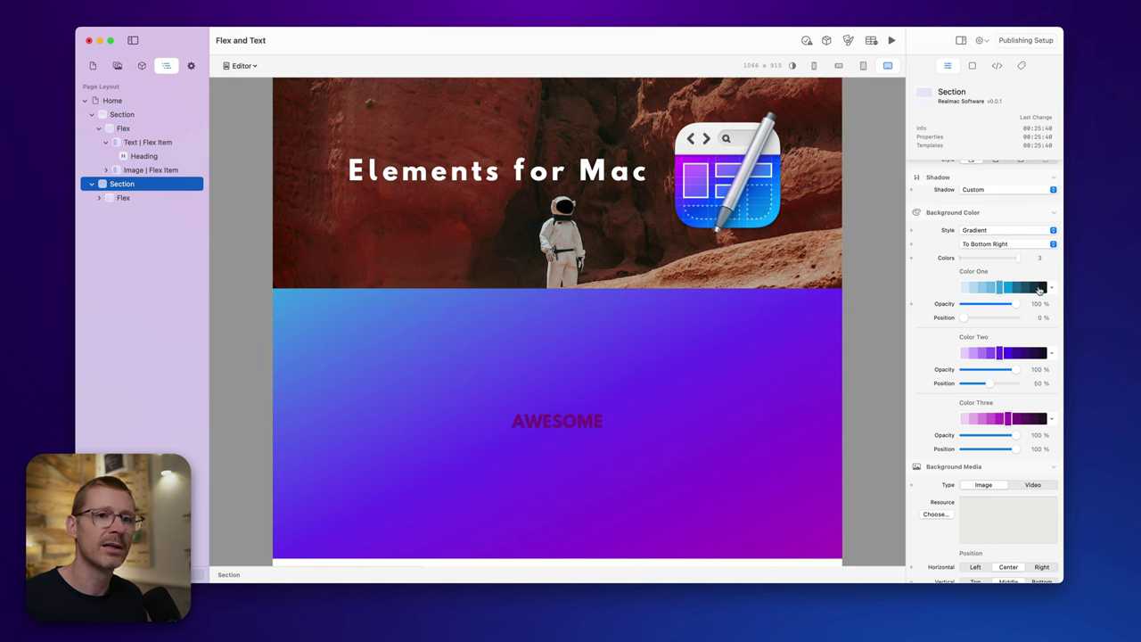
- Try the white and the primary theme colors for the gradient's Color One
left_click(1052, 288)
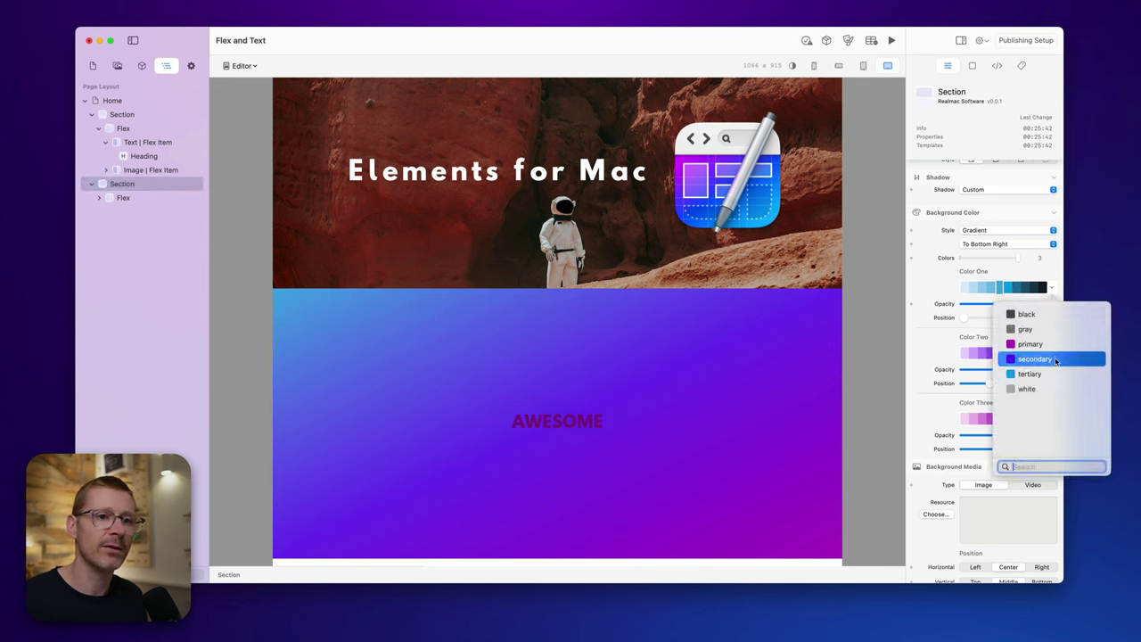
left_click(1053, 389)
left_click(961, 288)
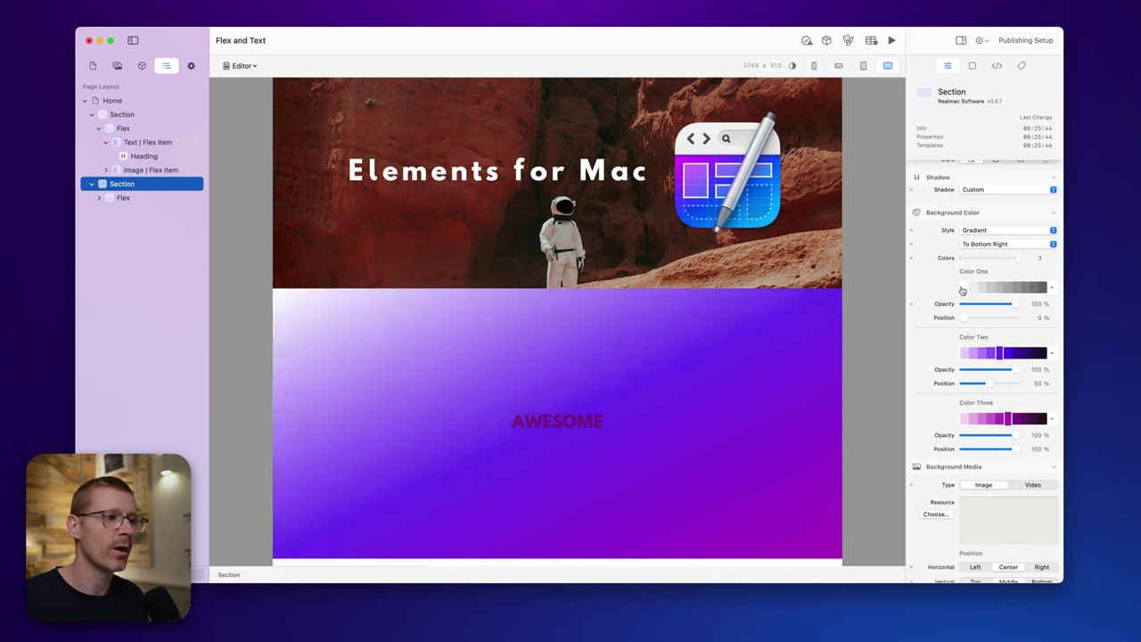
left_click(1049, 288)
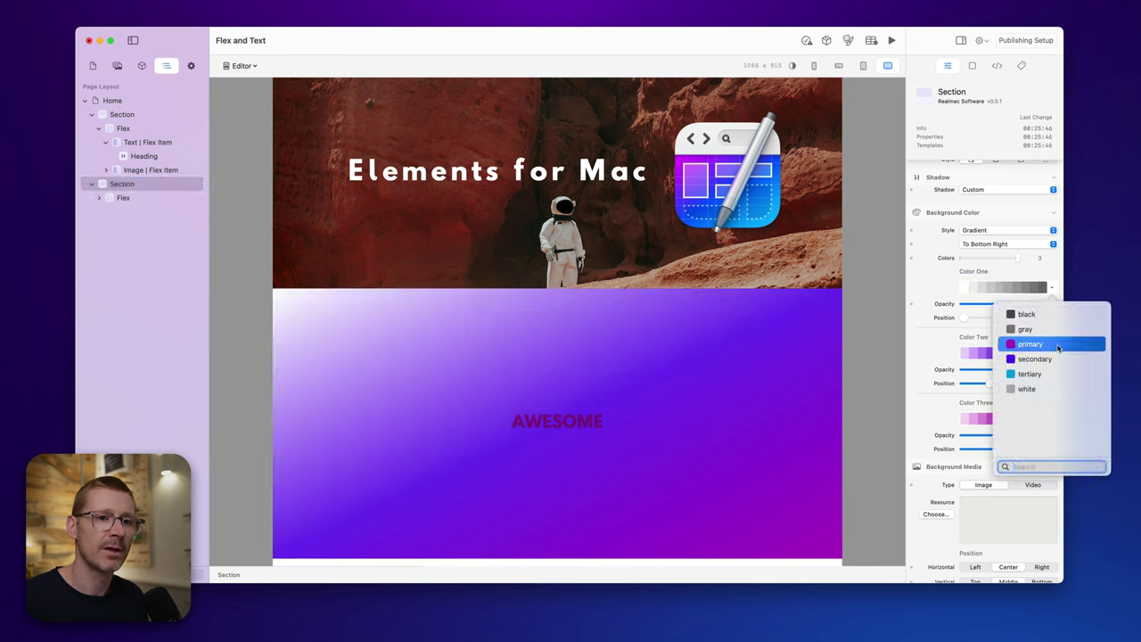
left_click(1057, 347)
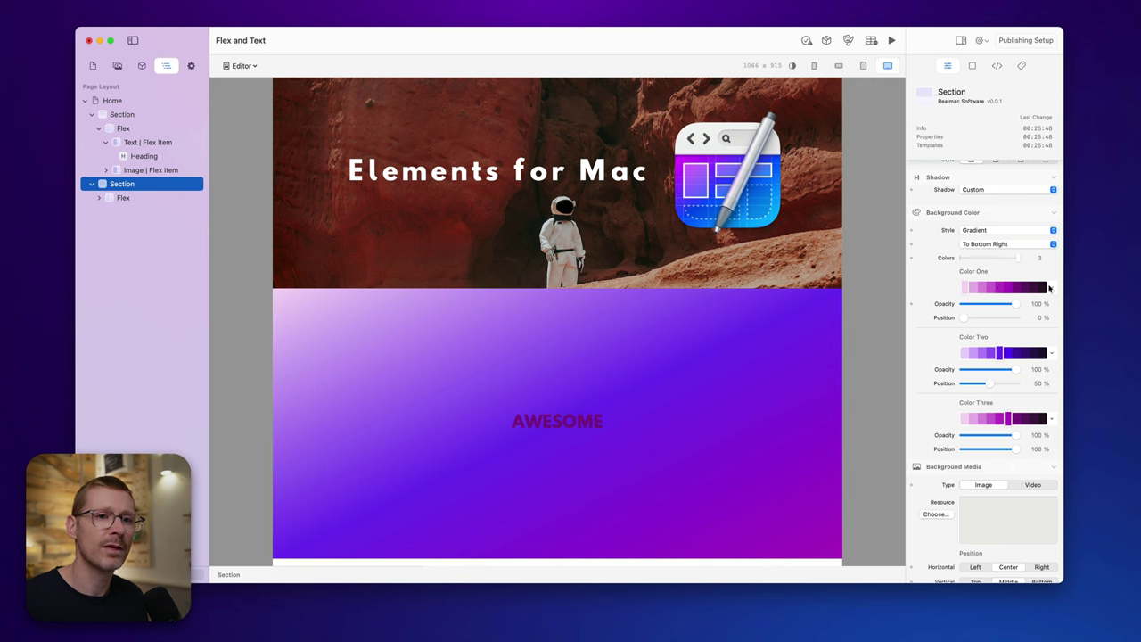
- Set the gradient's Color One back to the tertiary theme color in its bright mid-tone blue shade
left_click(1049, 288)
left_click(1052, 371)
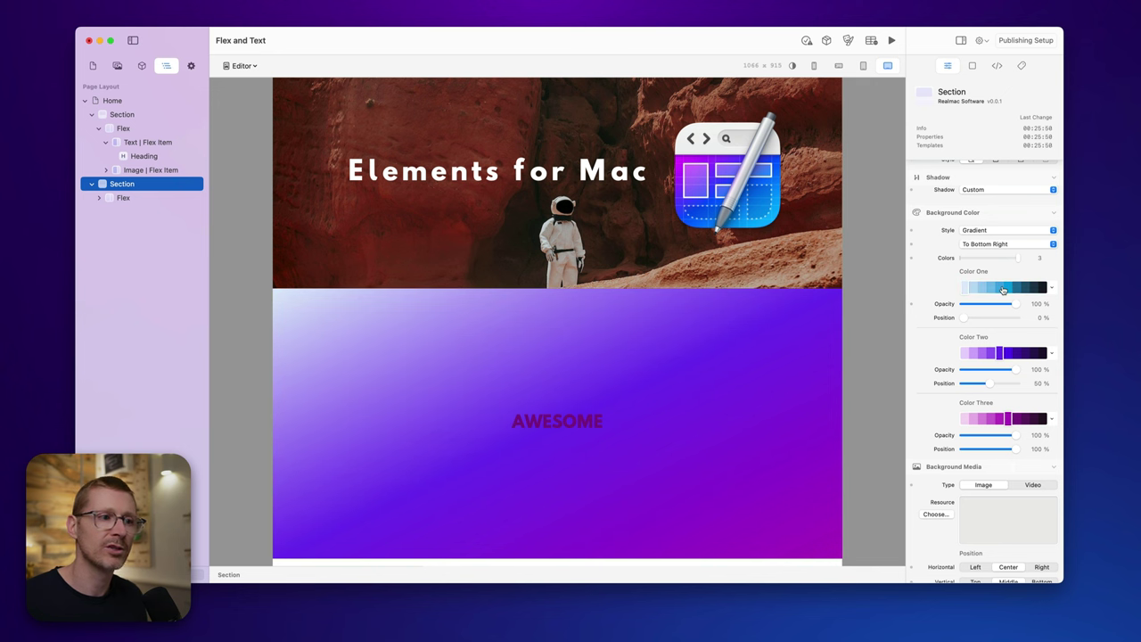
left_click(1003, 288)
left_click(1008, 288)
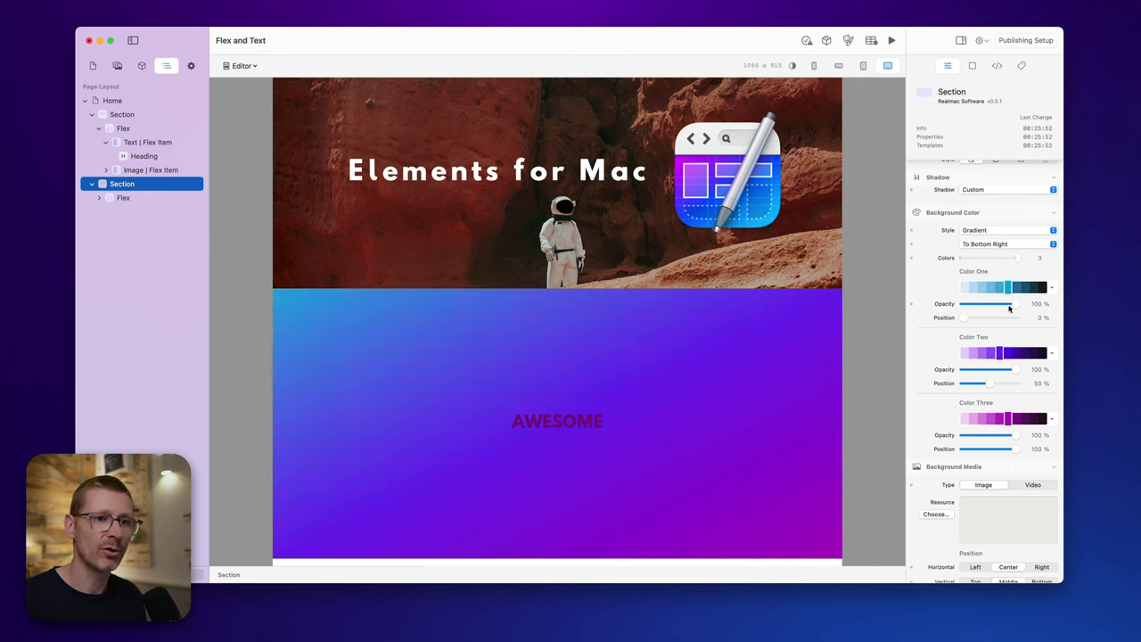
- Try a Color One position of 44 % and a Color Three position of 62 %, and return Color Three to 100 %
left_click_drag(964, 320, 988, 330)
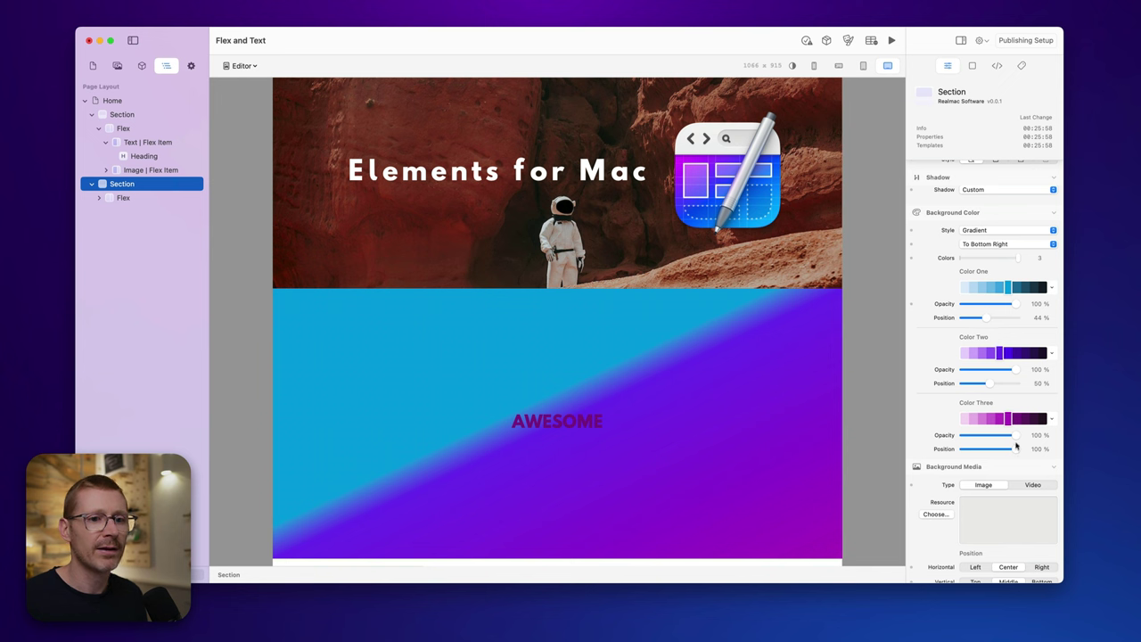
left_click_drag(1013, 451, 997, 452)
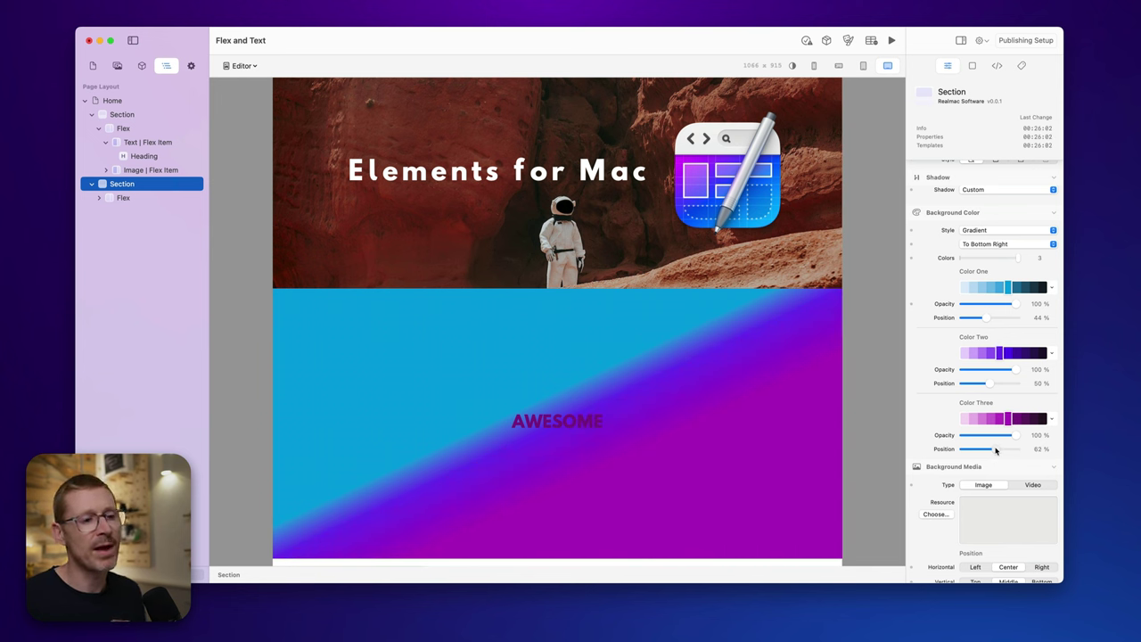
left_click_drag(999, 451, 1014, 450)
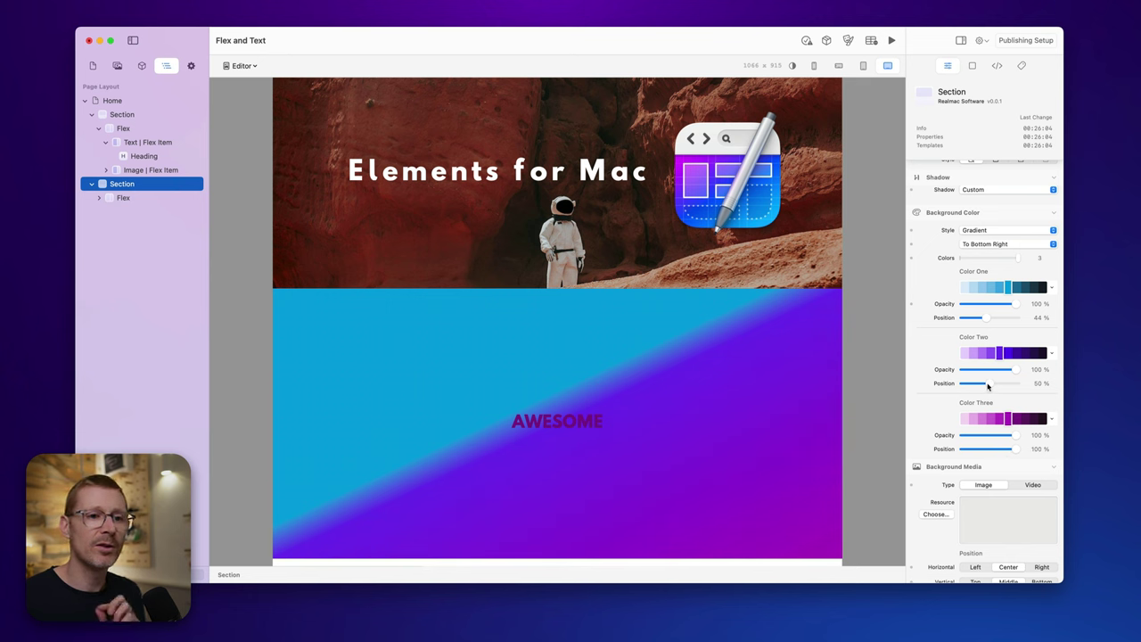
- Experiment with the first two gradient stops, including Color One at 50 %, and settle on 0 % for Color One and 38 % for Color Two
left_click_drag(983, 386, 977, 386)
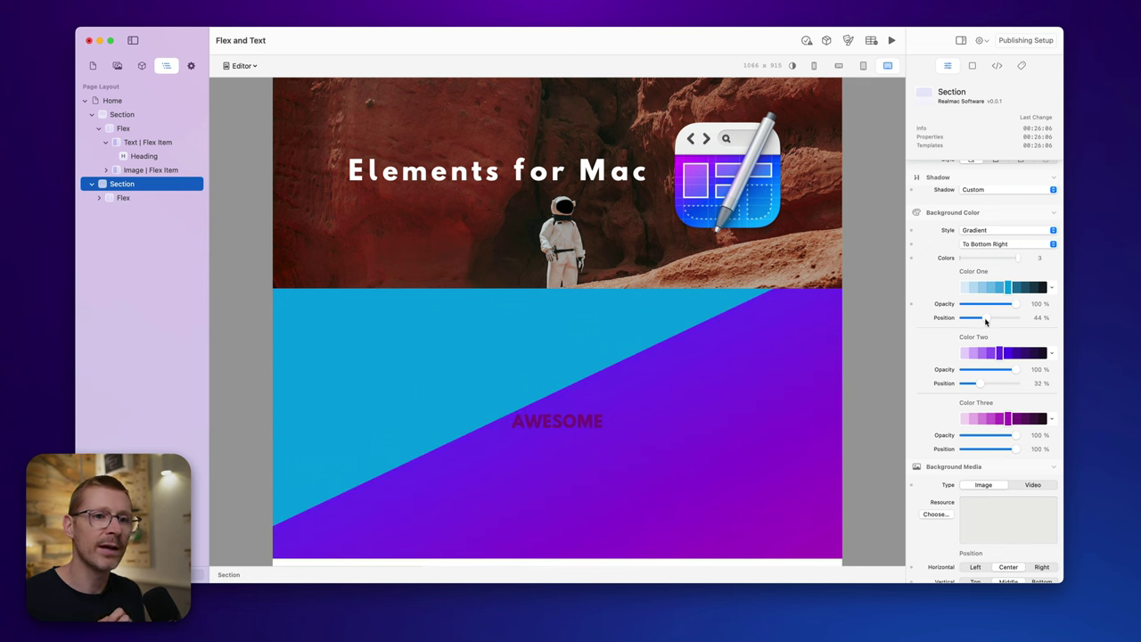
left_click_drag(984, 319, 961, 319)
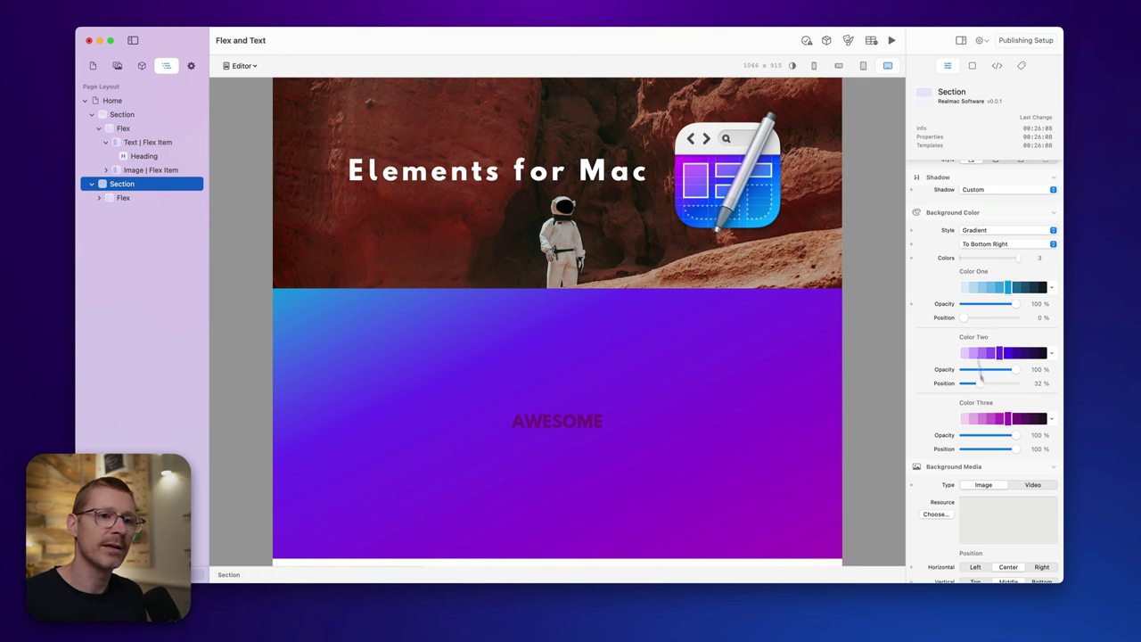
mouse_move(978, 388)
left_mouse_down()
mouse_move(1018, 388)
mouse_move(985, 387)
left_mouse_up()
left_click_drag(965, 320, 992, 322)
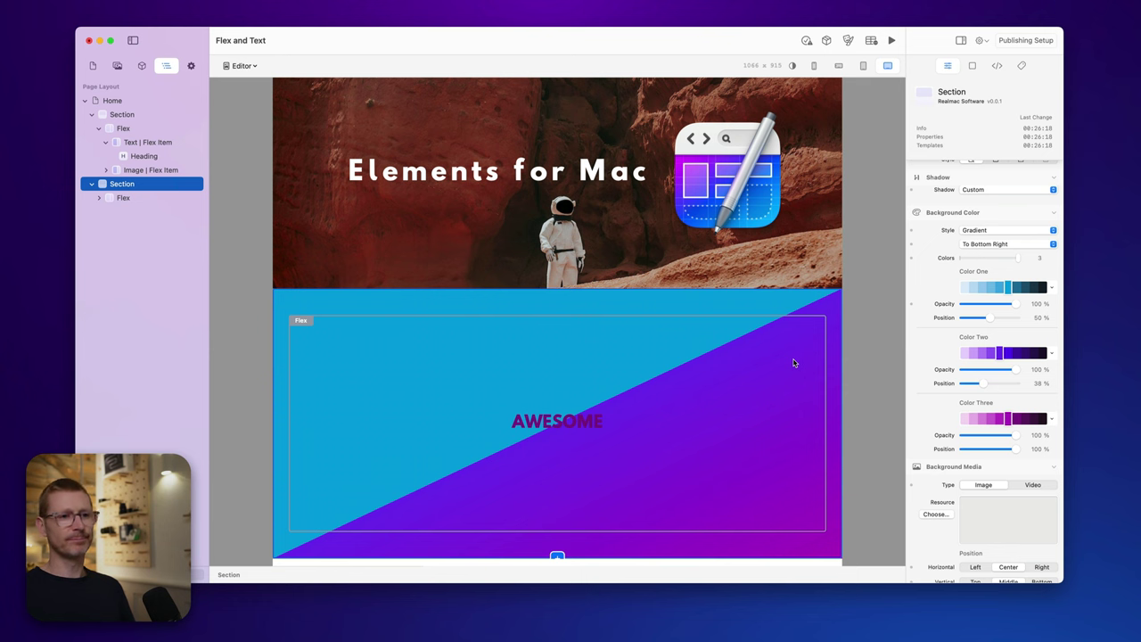
left_click_drag(992, 320, 963, 320)
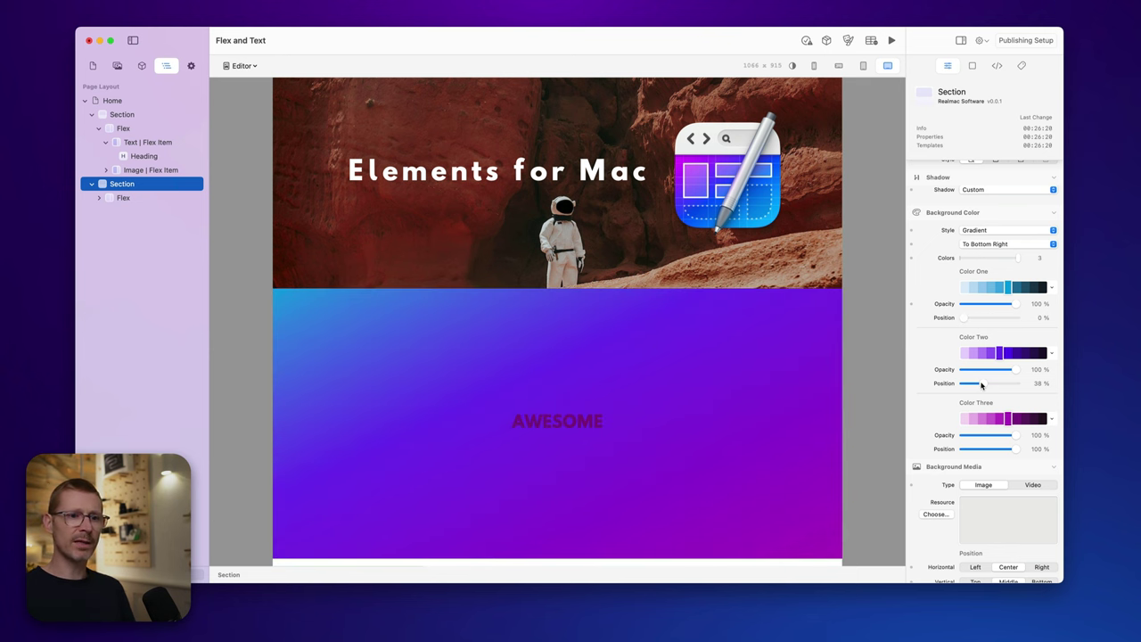
- Set the position of Color Two in the lower section's background gradient to 48 %
left_click_drag(985, 385, 988, 386)
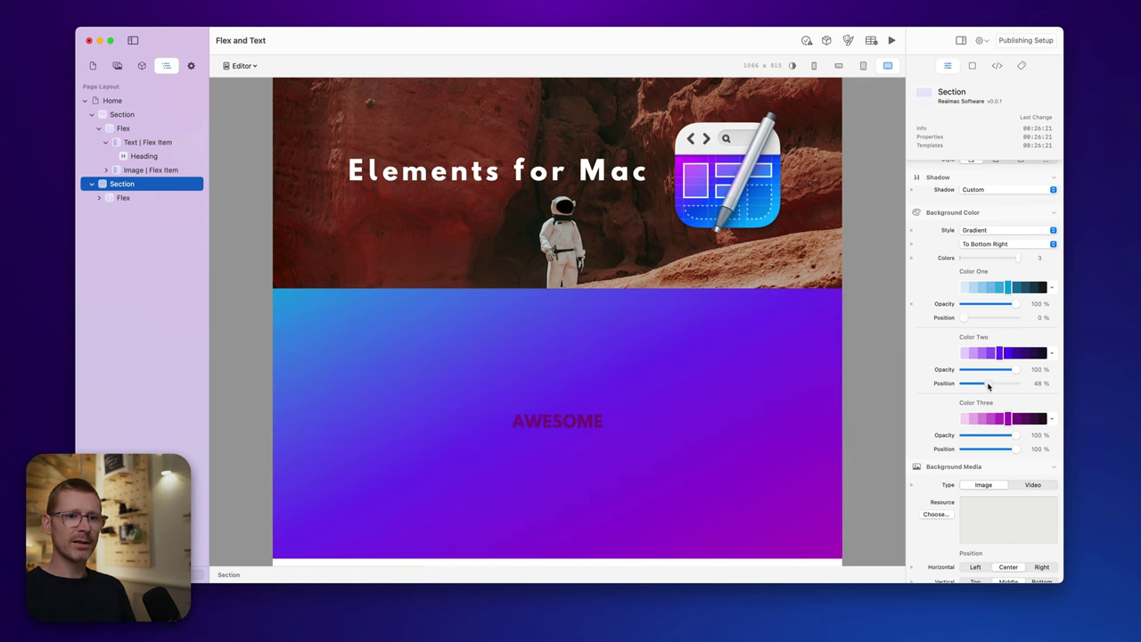
- Set the AWESOME heading's font style to 9xl and switch its fill to a gradient
left_click(581, 424)
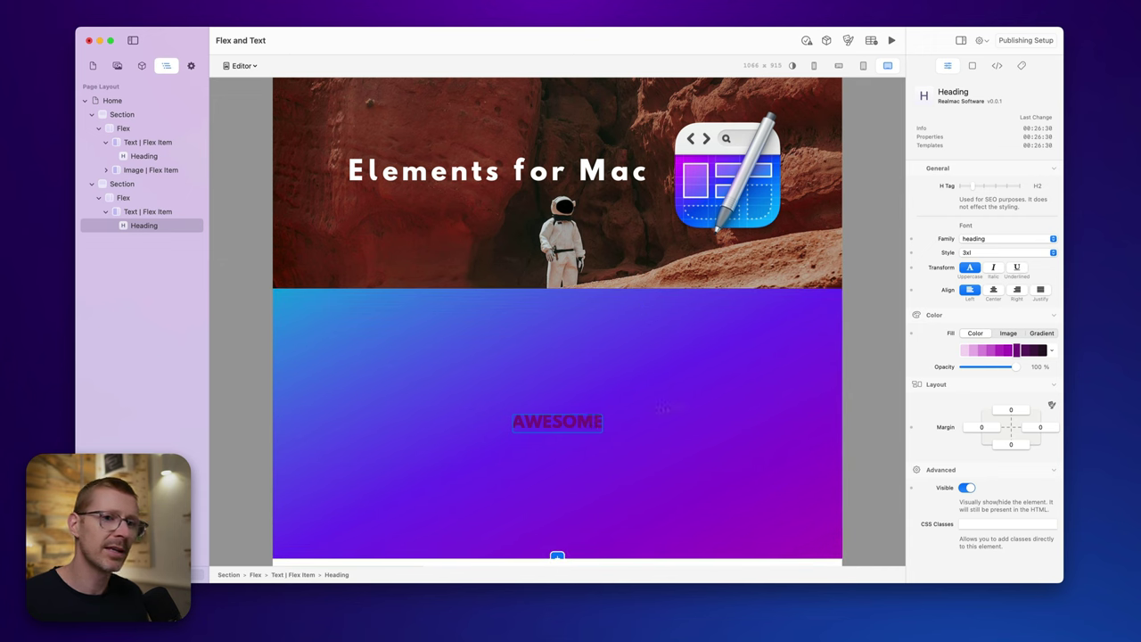
left_click(989, 253)
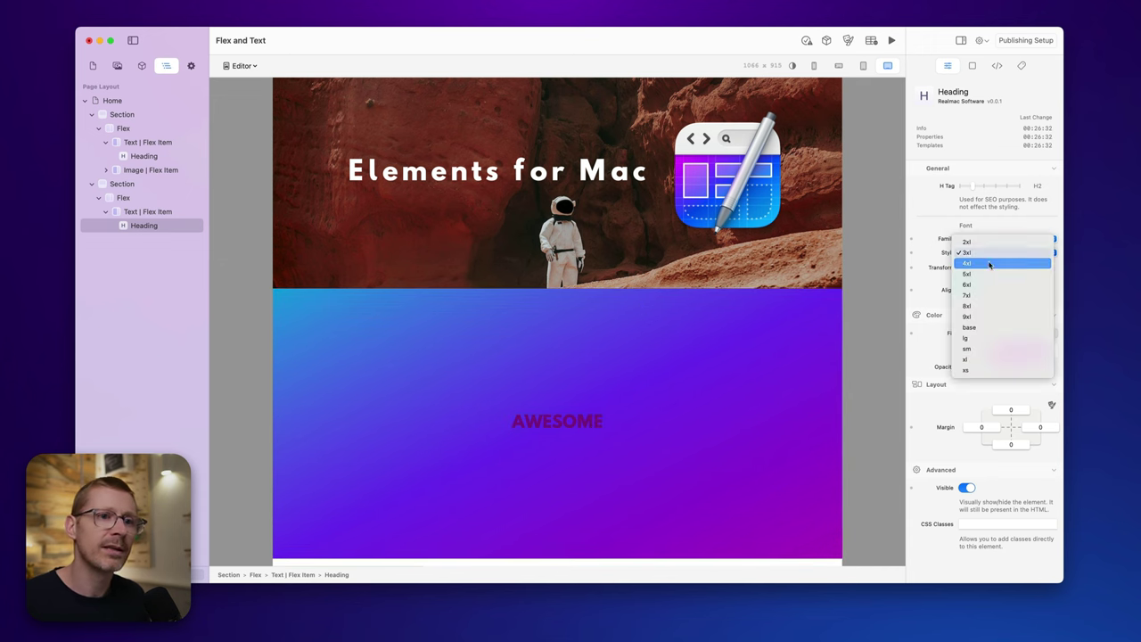
left_click(989, 316)
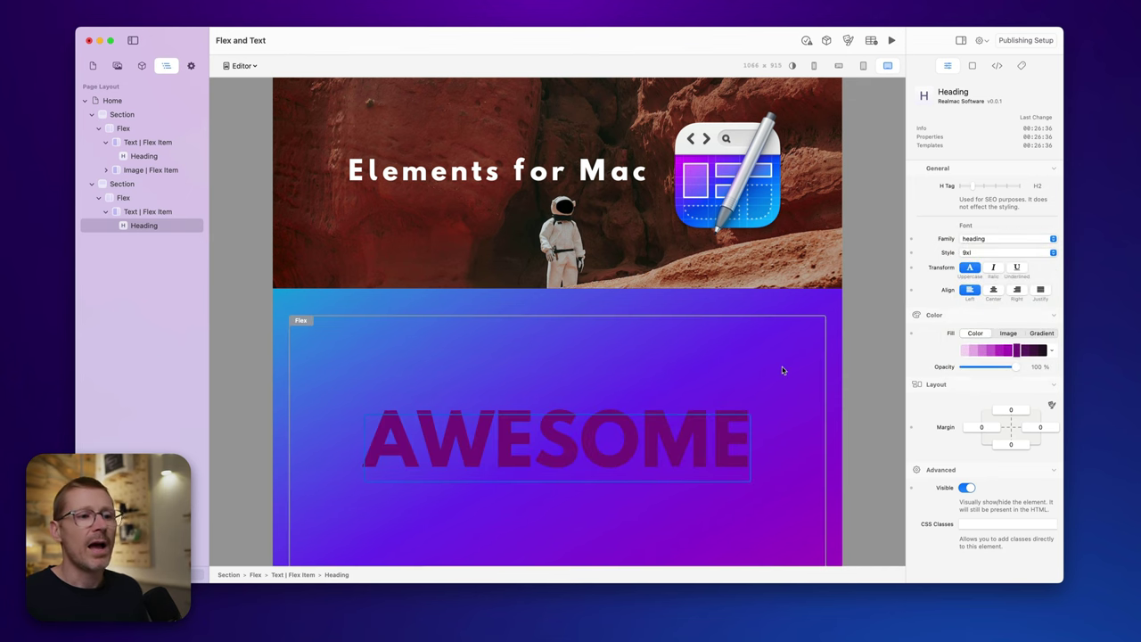
scroll(782, 366, "down", 2)
left_click(1041, 332)
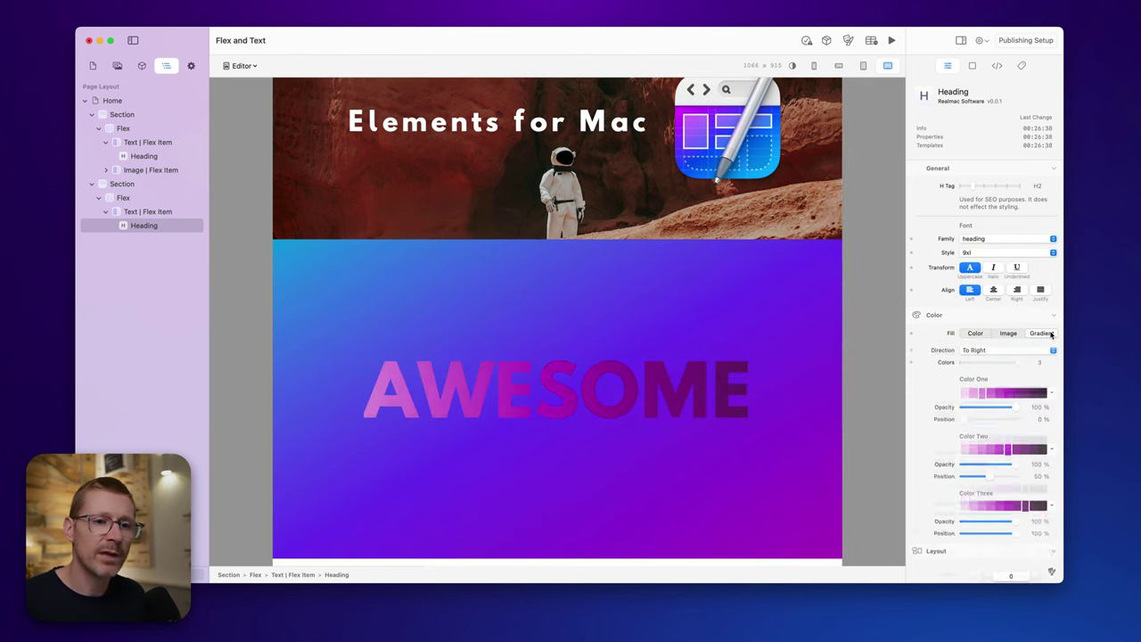
- Set the heading gradient's Color Two to the violet theme color and Color Three to a bright mid-tone of the blue theme color
scroll(1002, 372, "down", 3)
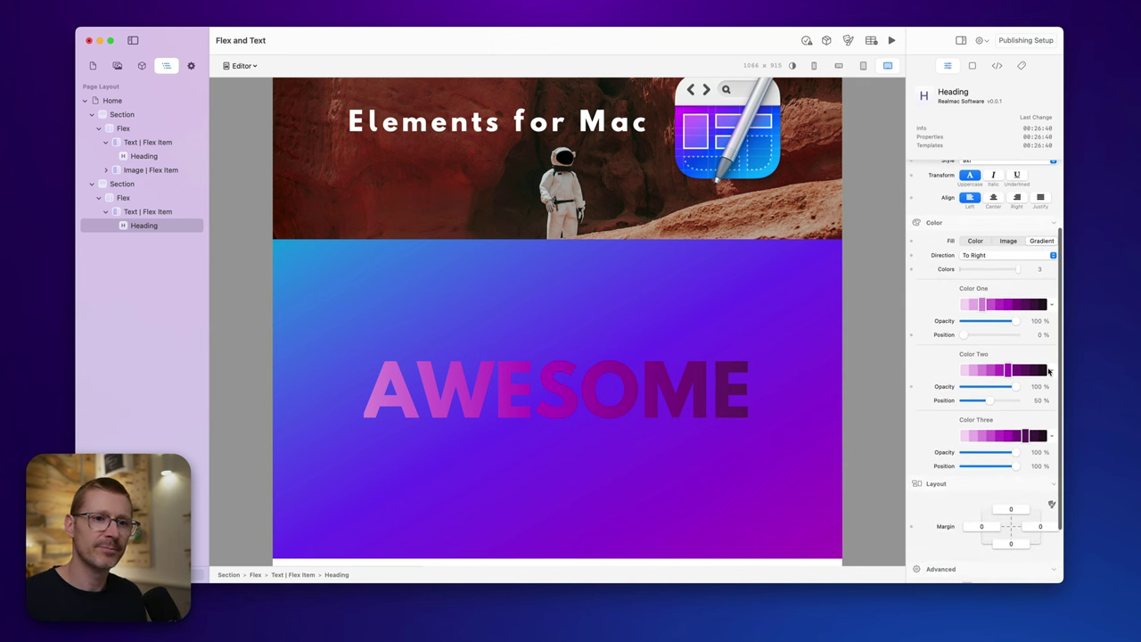
left_click(1051, 369)
left_click(1031, 442)
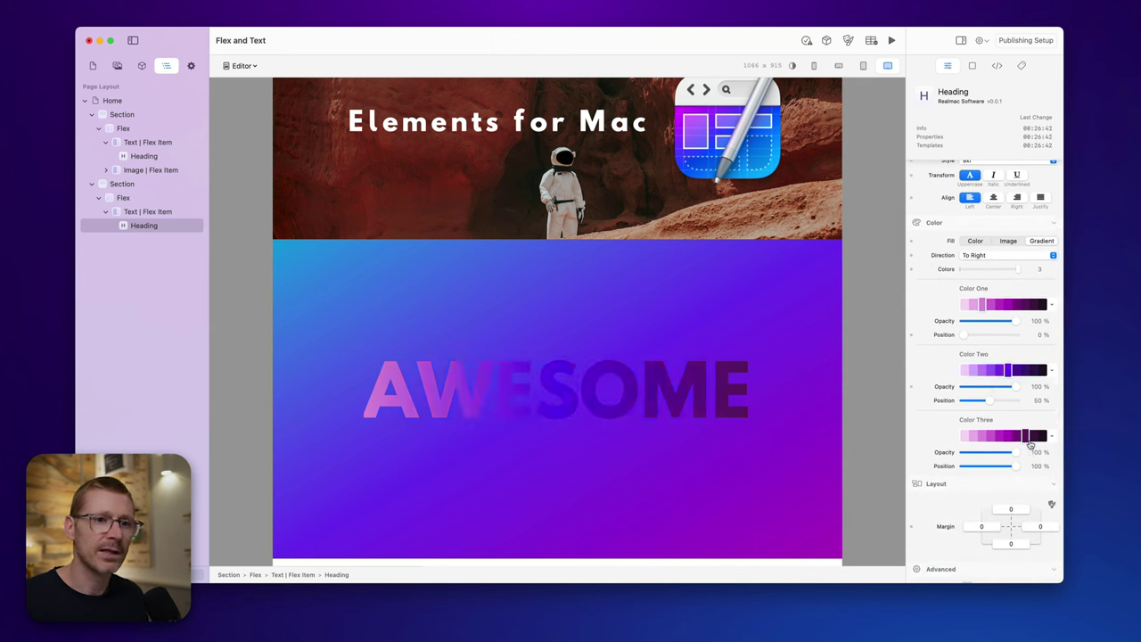
left_click(1053, 434)
left_click(1036, 519)
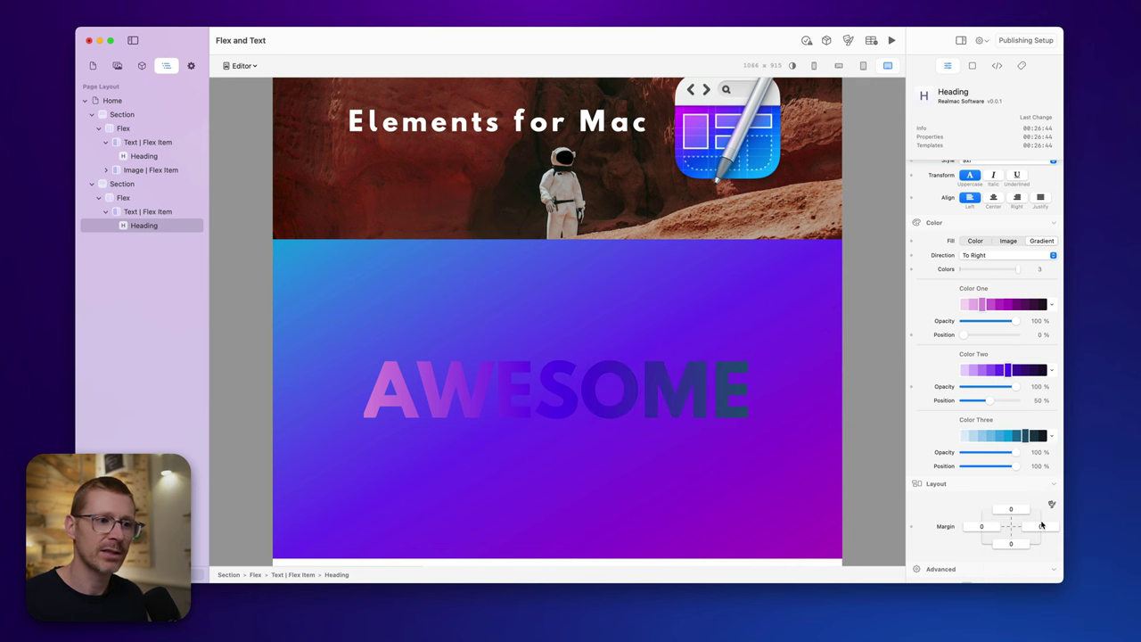
left_click(1007, 436)
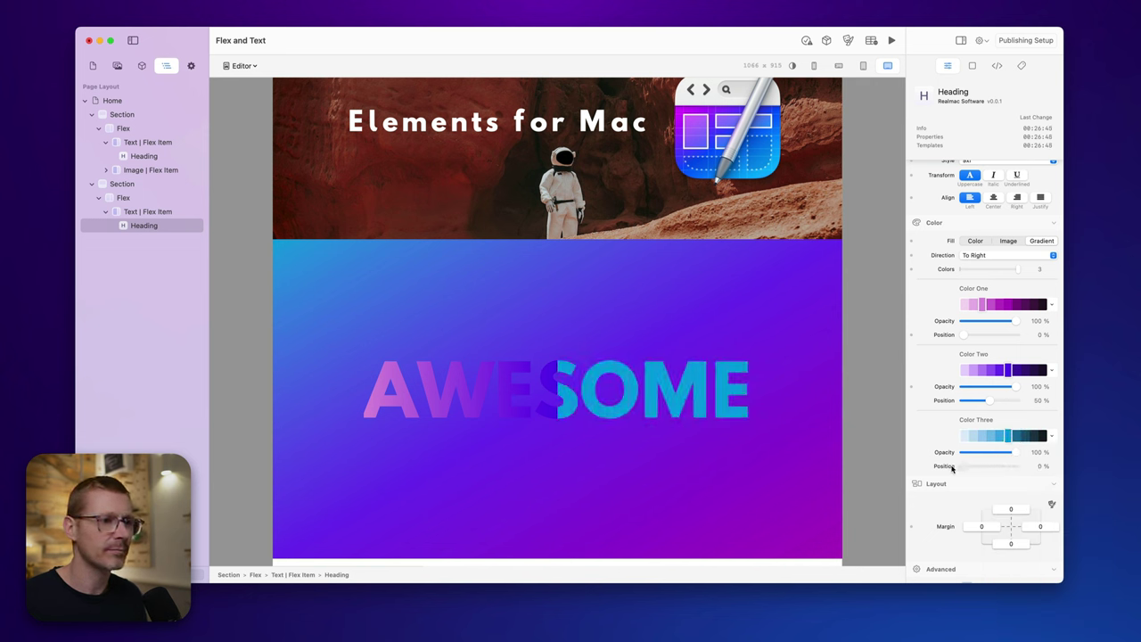
- Try positions of 88 % for Color Three and 29 % for Color One in the heading gradient
left_click(1008, 466)
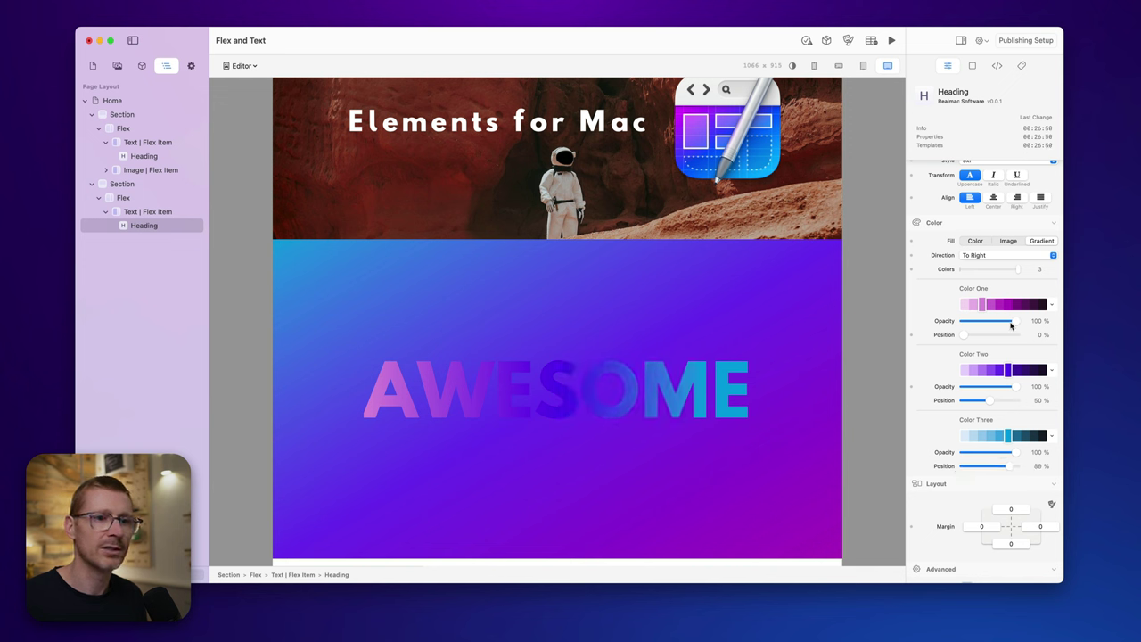
left_click(978, 336)
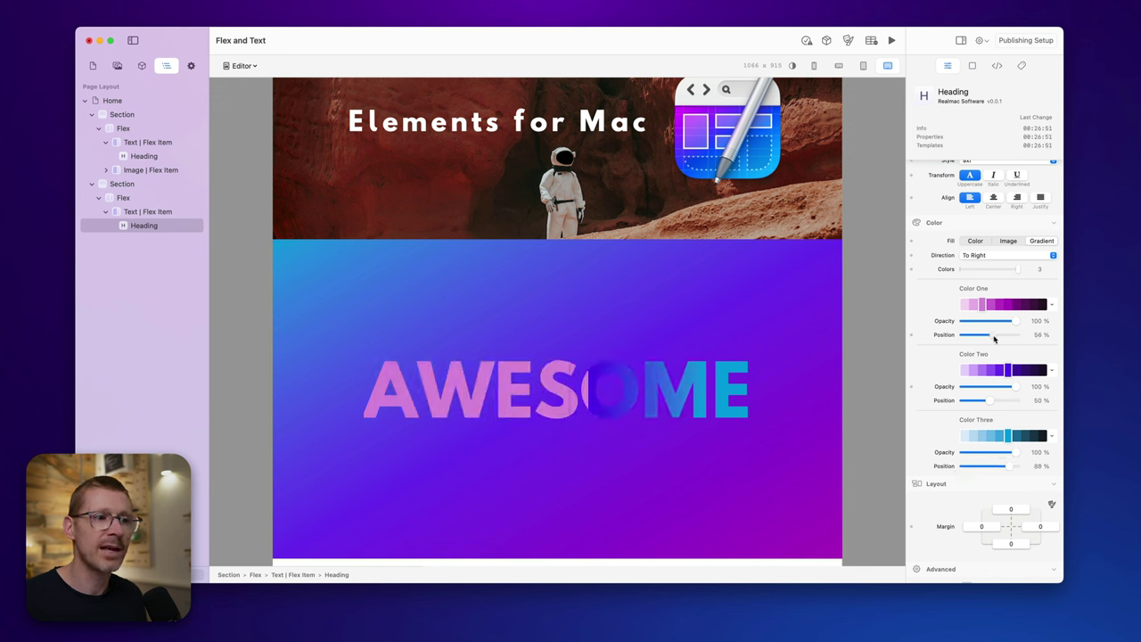
- Try the To Bottom Right, To Left and To Top Left directions for the heading gradient, ending on To Left
left_click(994, 259)
left_click(993, 265)
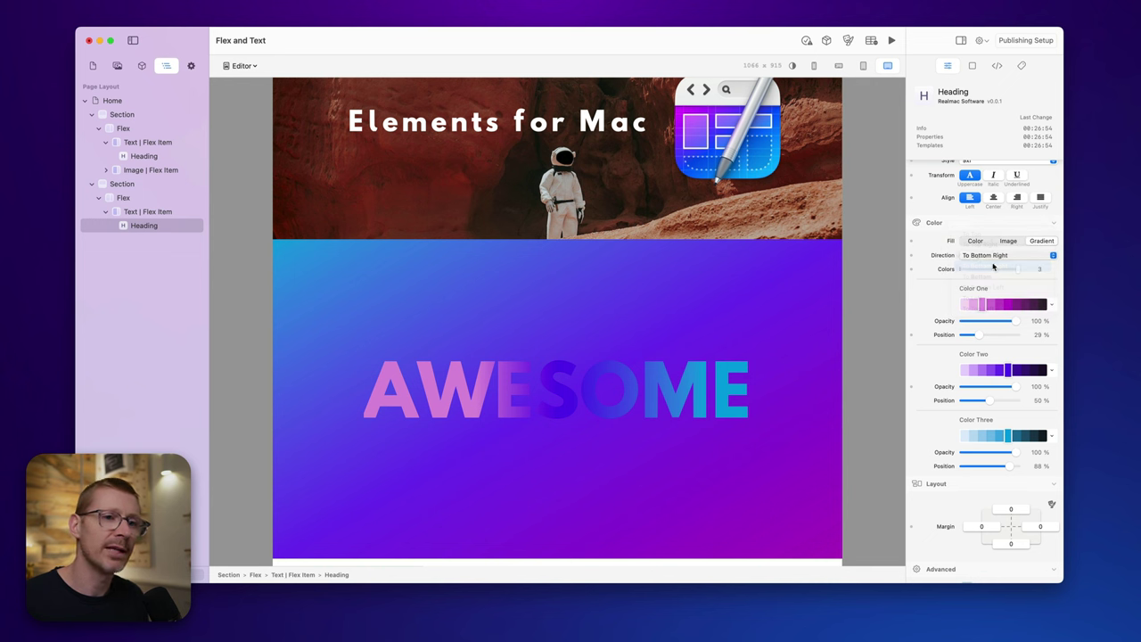
left_click(996, 259)
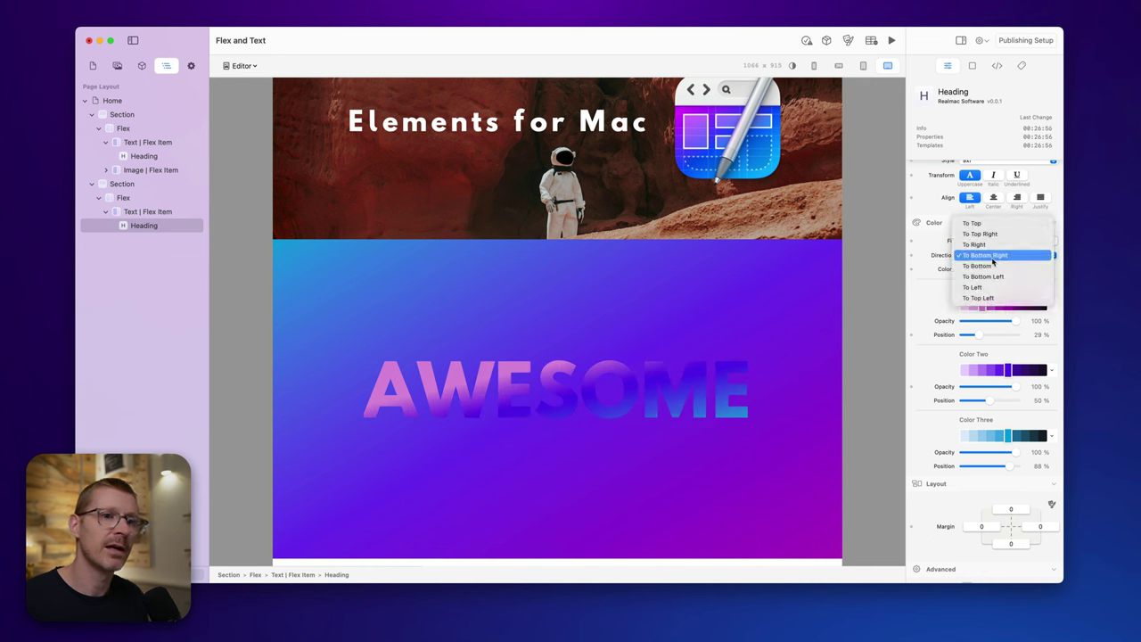
left_click(992, 287)
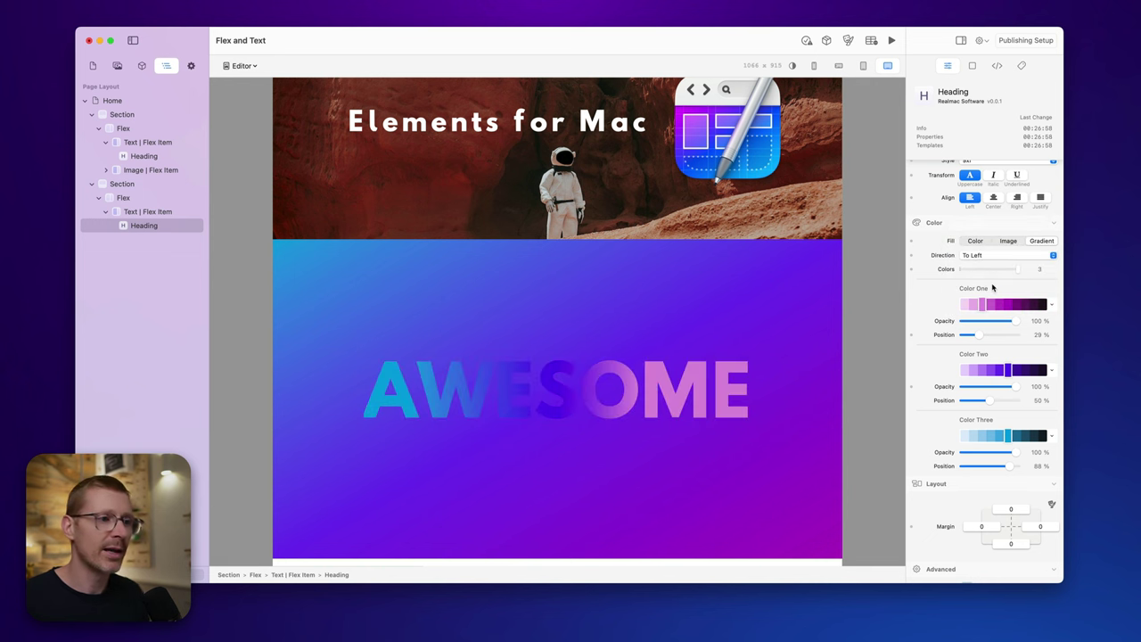
left_click(992, 258)
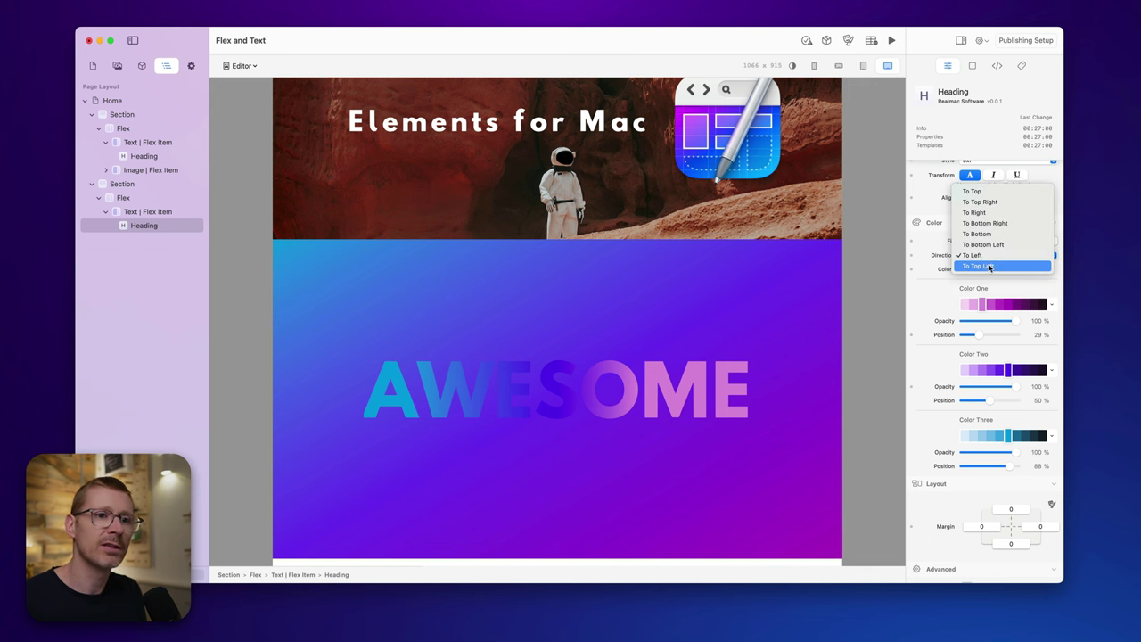
left_click(989, 266)
left_click(990, 259)
left_click(992, 244)
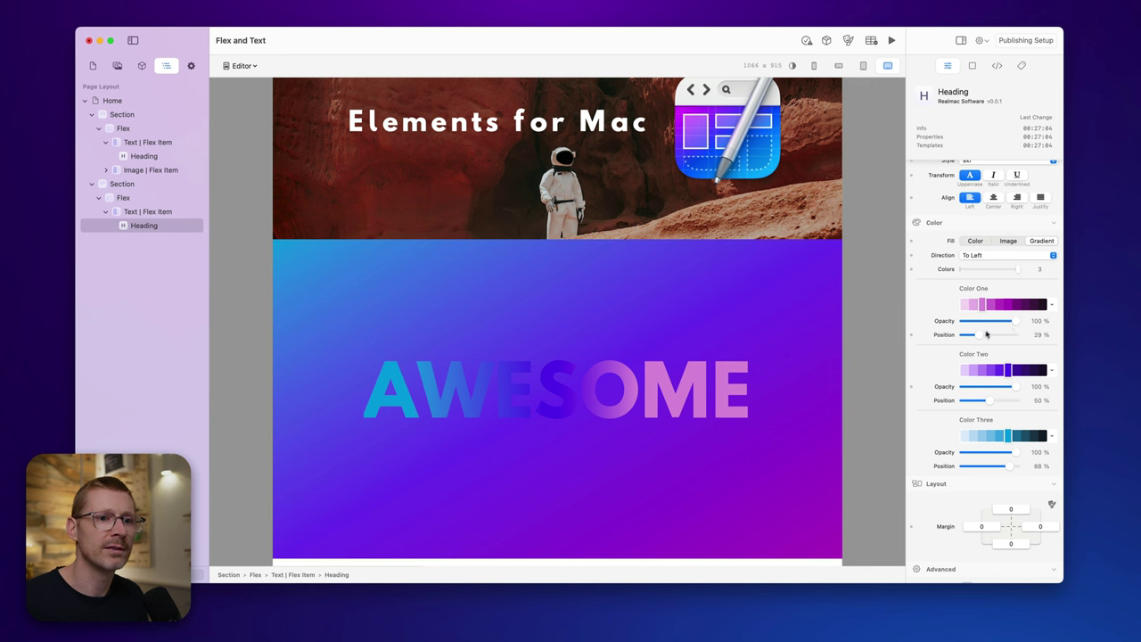
- Try a Color One position of about 55 % and the To Bottom direction for the heading gradient
left_click_drag(976, 337, 992, 337)
left_click(989, 257)
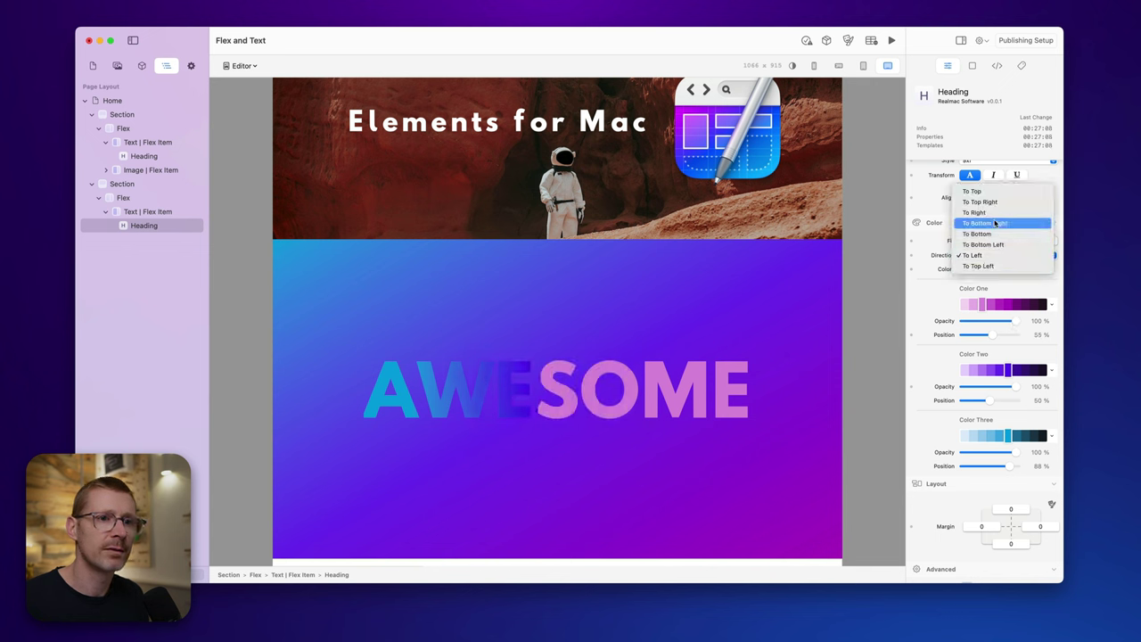
left_click(1002, 235)
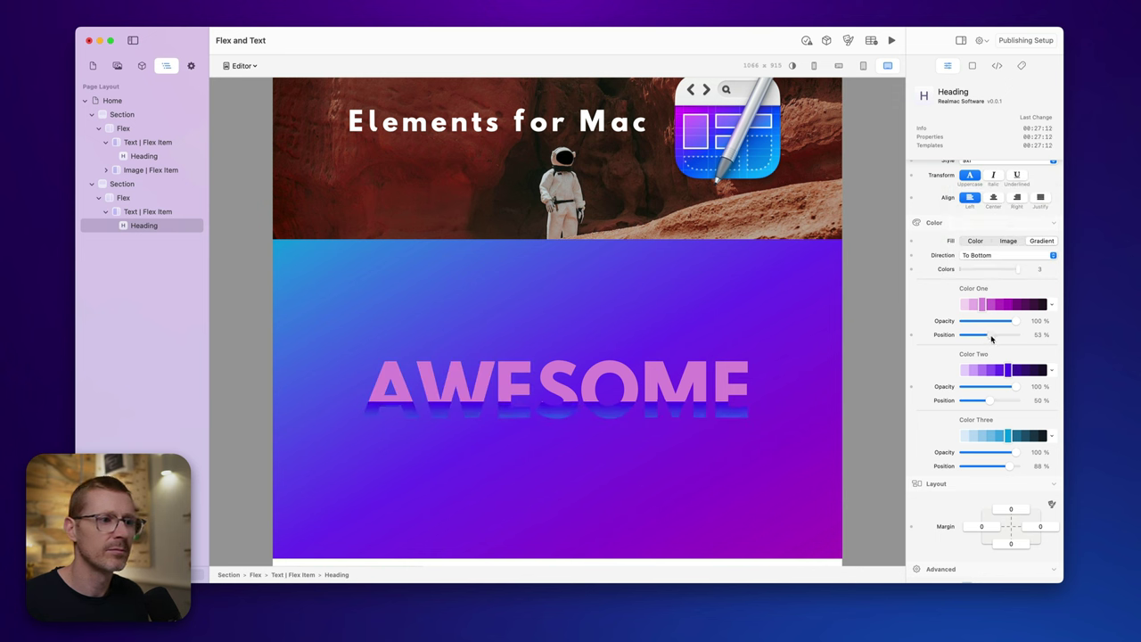
- Set the heading gradient's color positions to 0 %, 46 % and 100 % and its direction to To Left
left_click_drag(979, 400, 996, 400)
left_click_drag(994, 337, 961, 339)
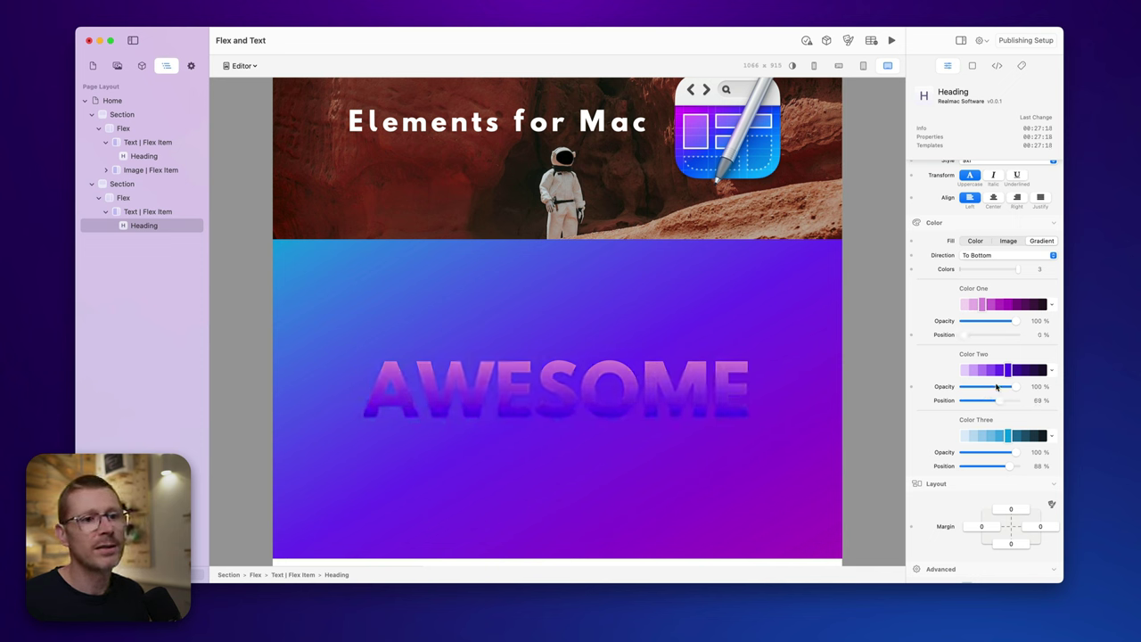
left_click_drag(1001, 402, 984, 401)
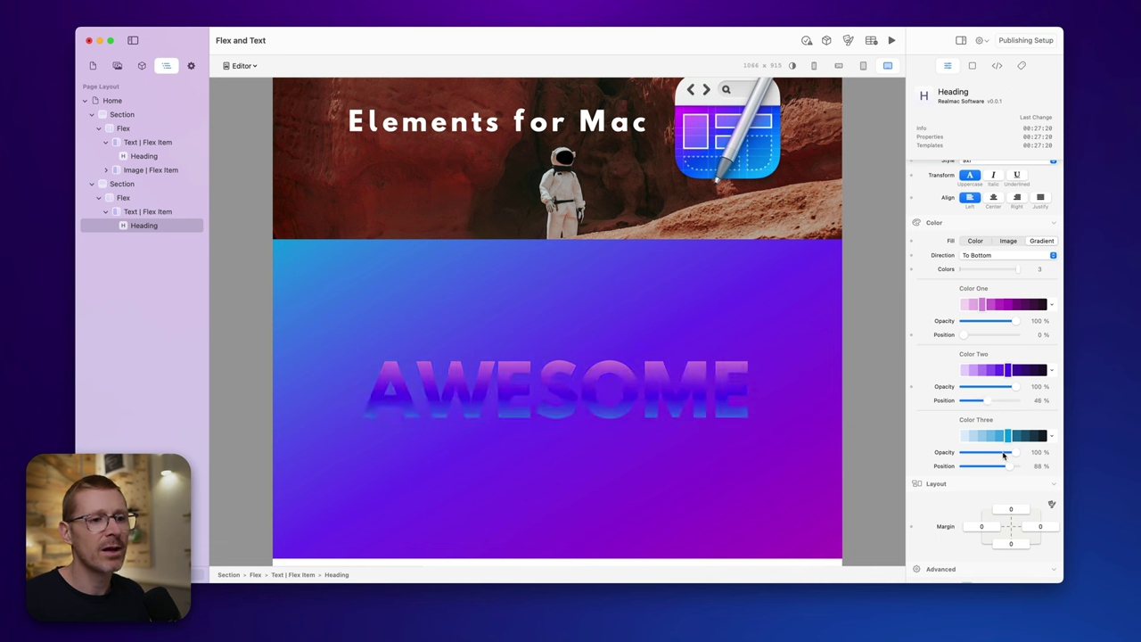
mouse_move(1007, 466)
left_mouse_down()
mouse_move(981, 469)
mouse_move(1021, 470)
left_mouse_up()
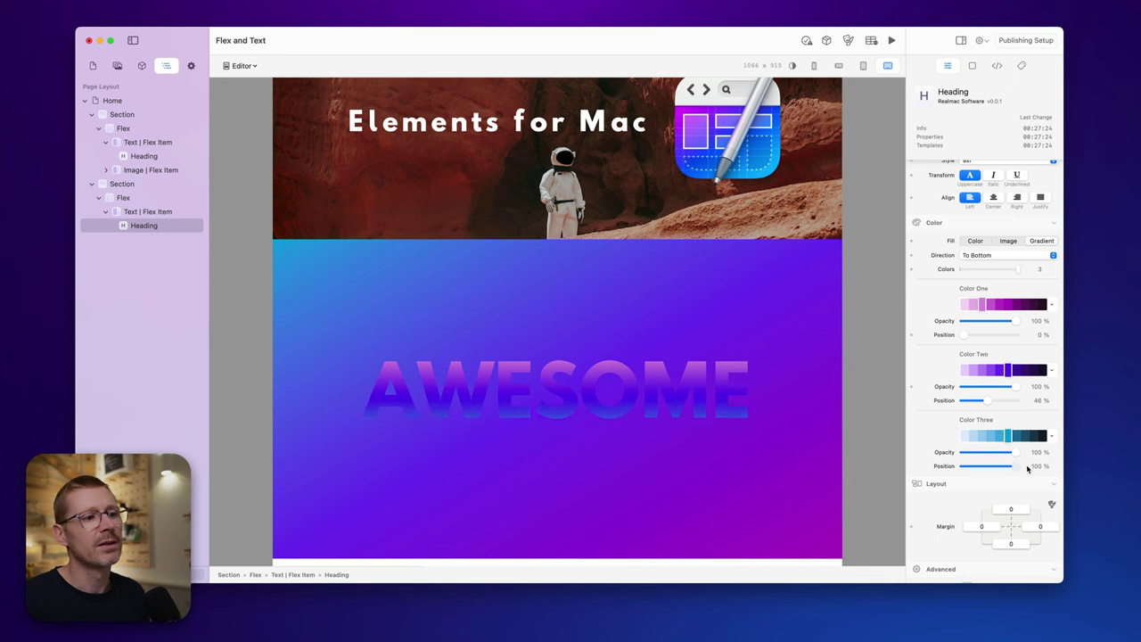
left_click(999, 256)
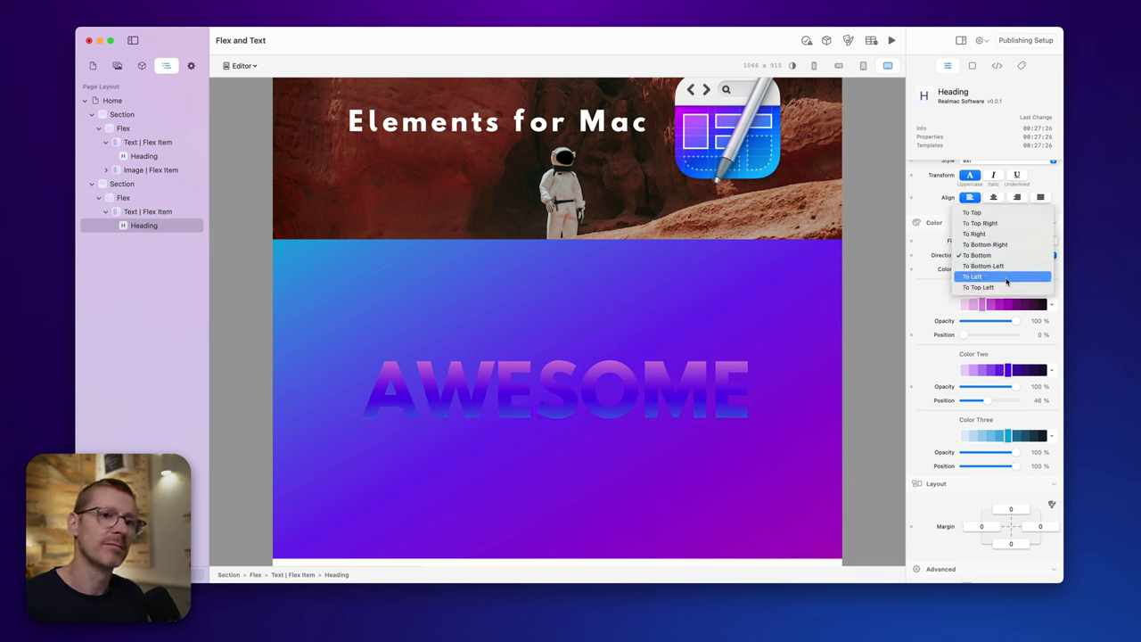
left_click(1006, 276)
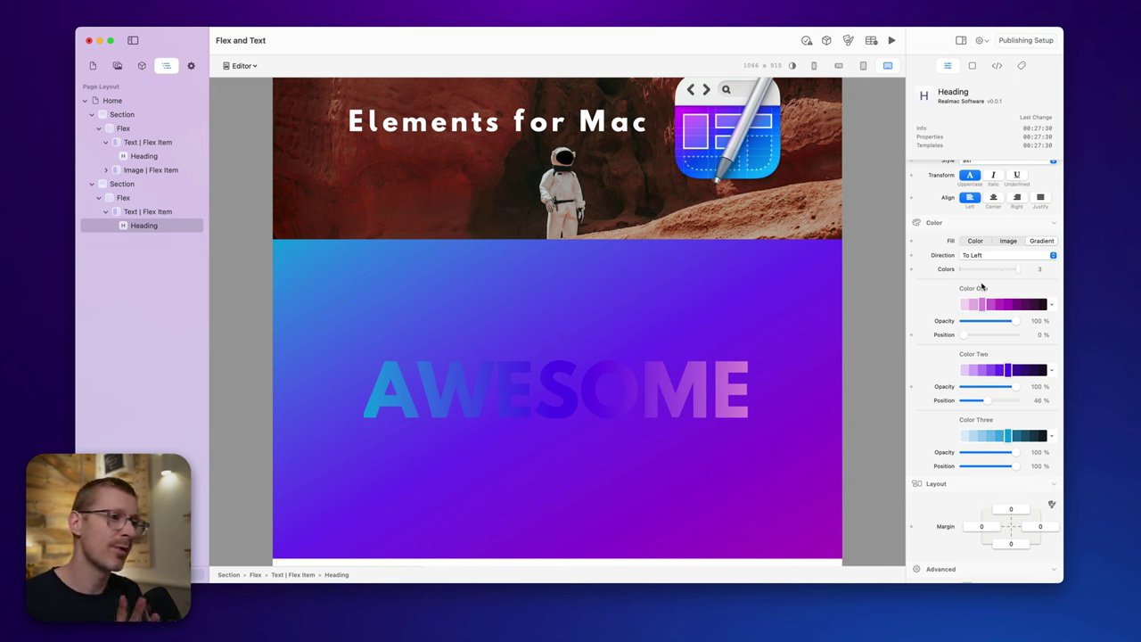
- Switch the AWESOME heading's fill to an image and use paint.jpg from the Backgrounds resources folder
scroll(924, 284, "down", 2)
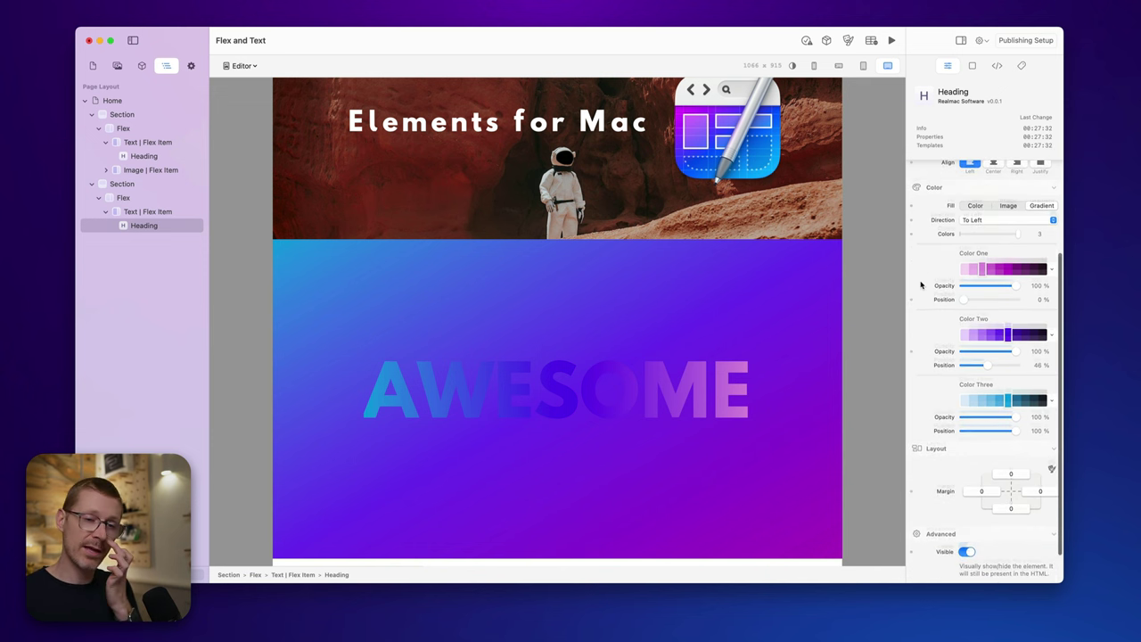
scroll(922, 284, "up", 3)
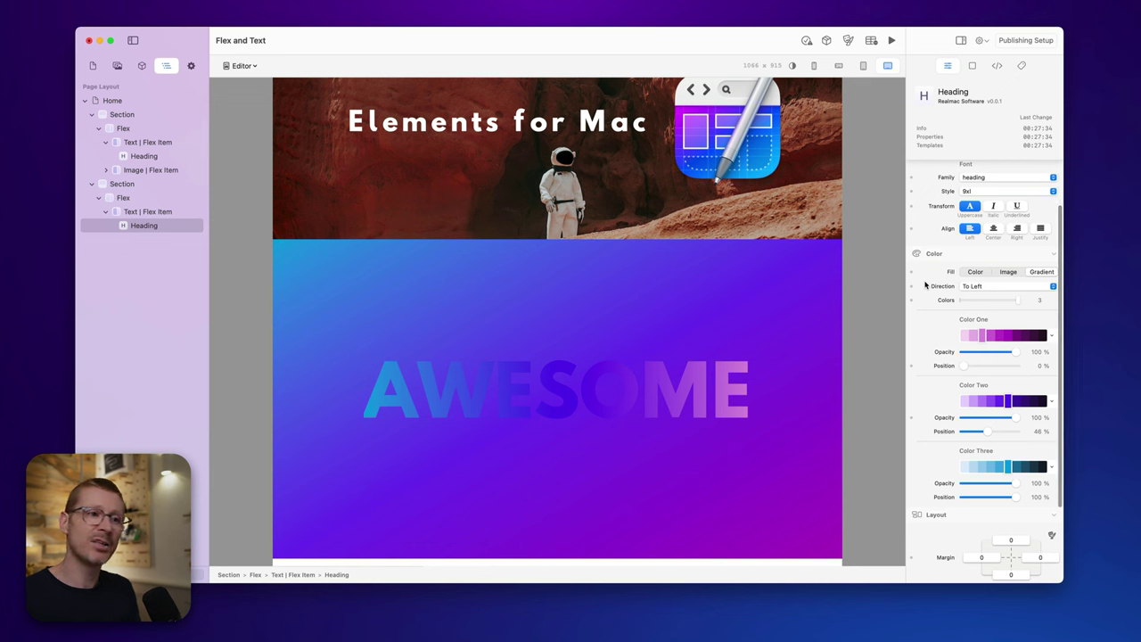
left_click(1012, 271)
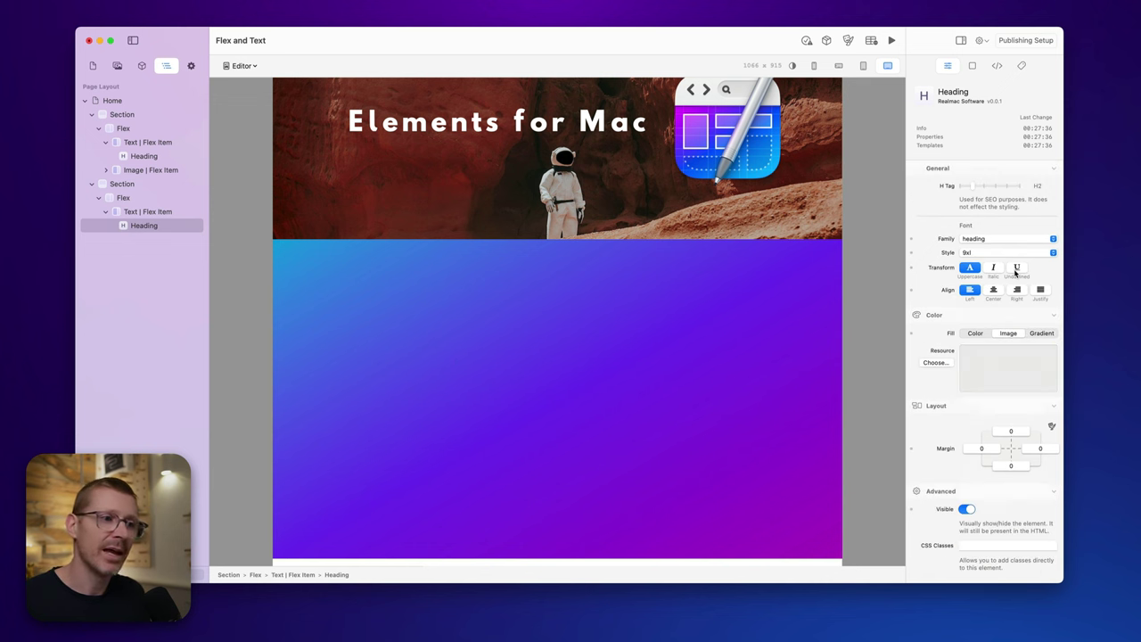
left_click(141, 65)
left_click(118, 66)
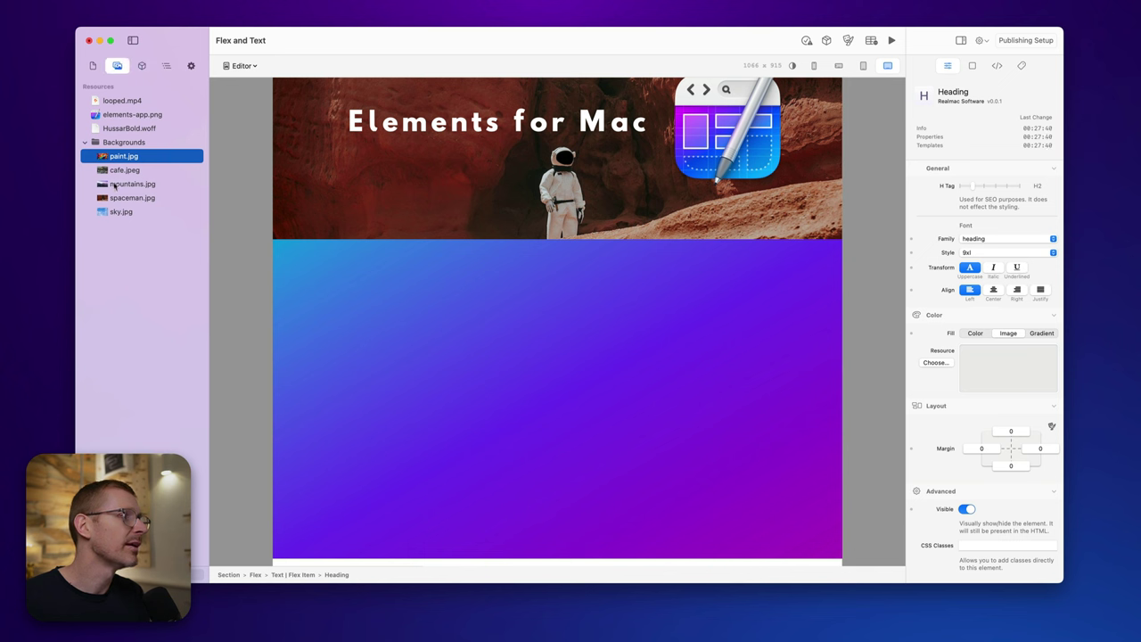
mouse_move(114, 158)
left_mouse_down()
mouse_move(856, 295)
mouse_move(1008, 367)
left_mouse_up()
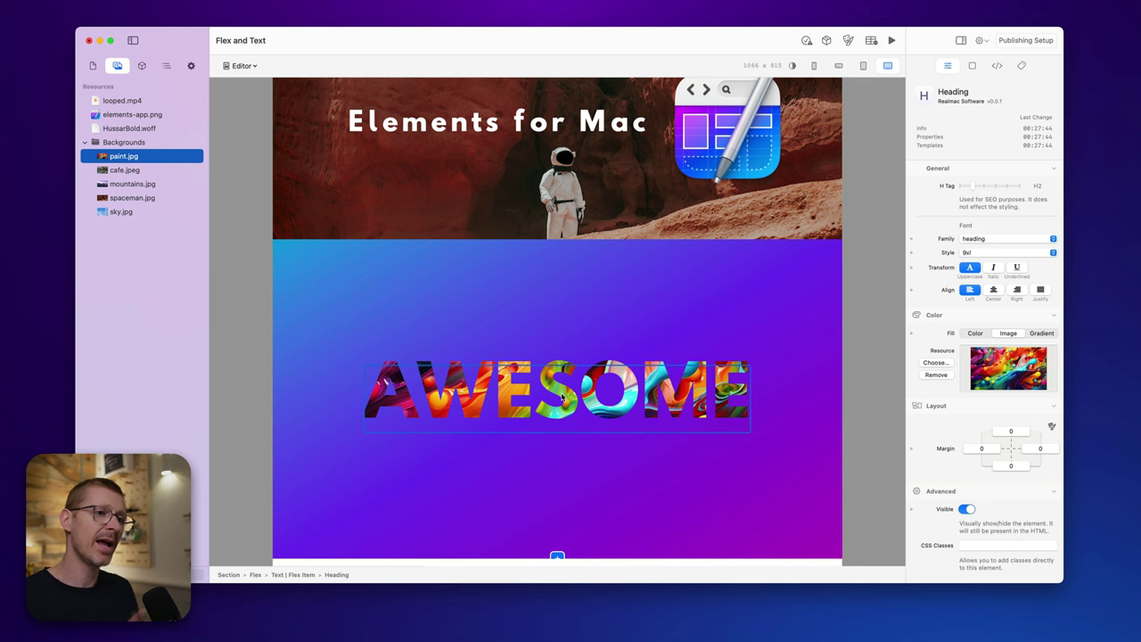
- Try the 5xl font style on the AWESOME heading and return it to 9xl
left_click(993, 252)
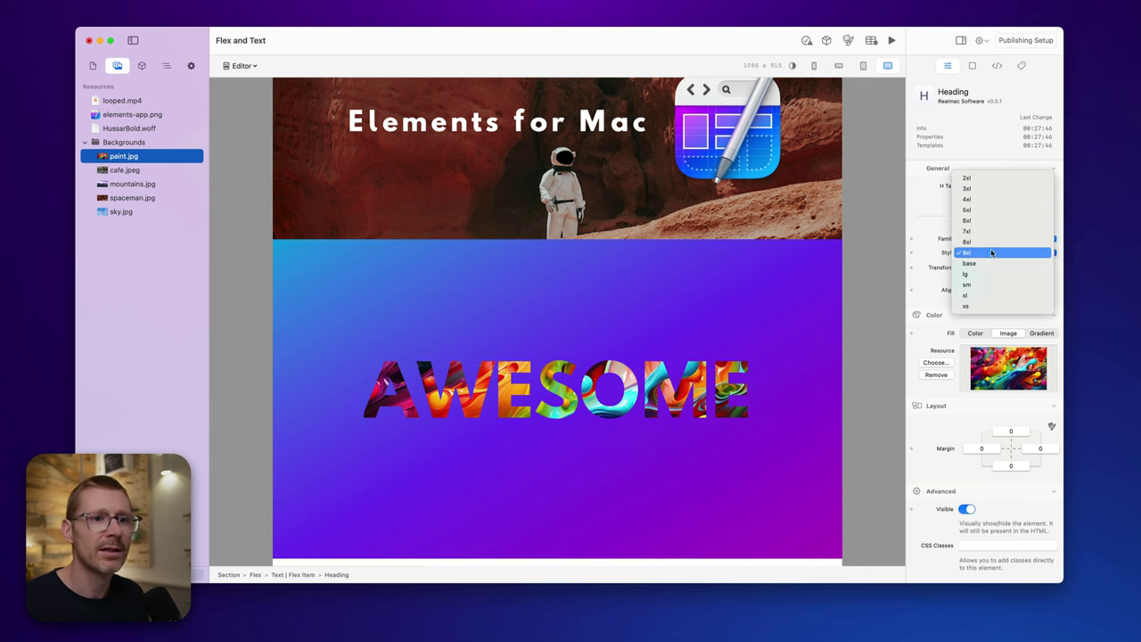
left_click(993, 210)
left_click(1003, 254)
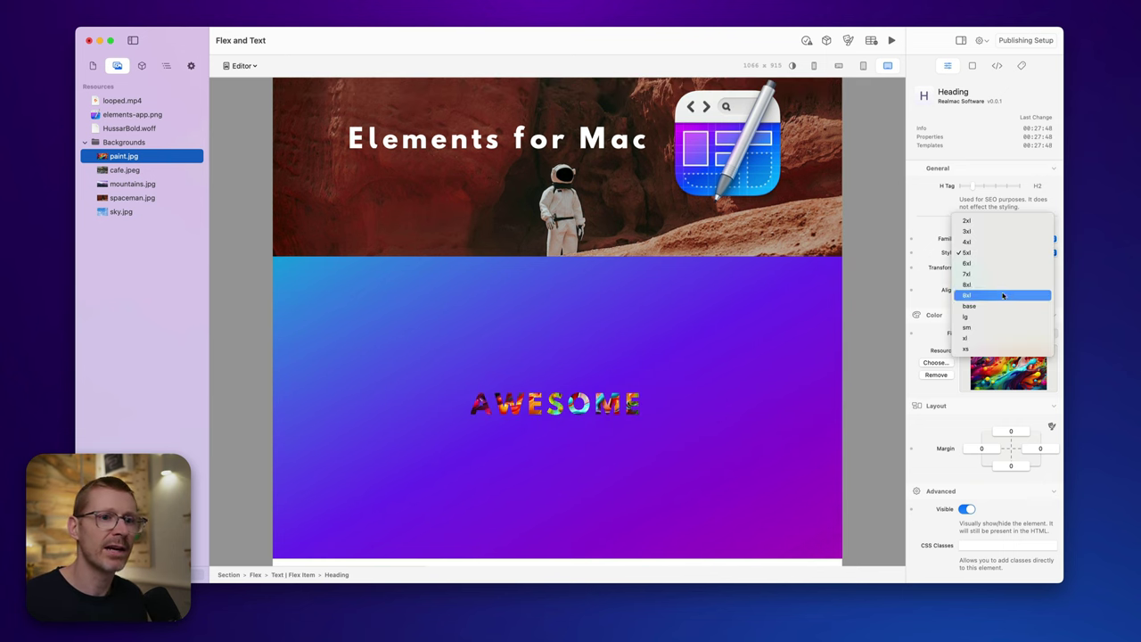
left_click(1005, 295)
- Open the theme's font styles, copy the 9xl theme style into the custom font styles, and show its settings
left_click(847, 40)
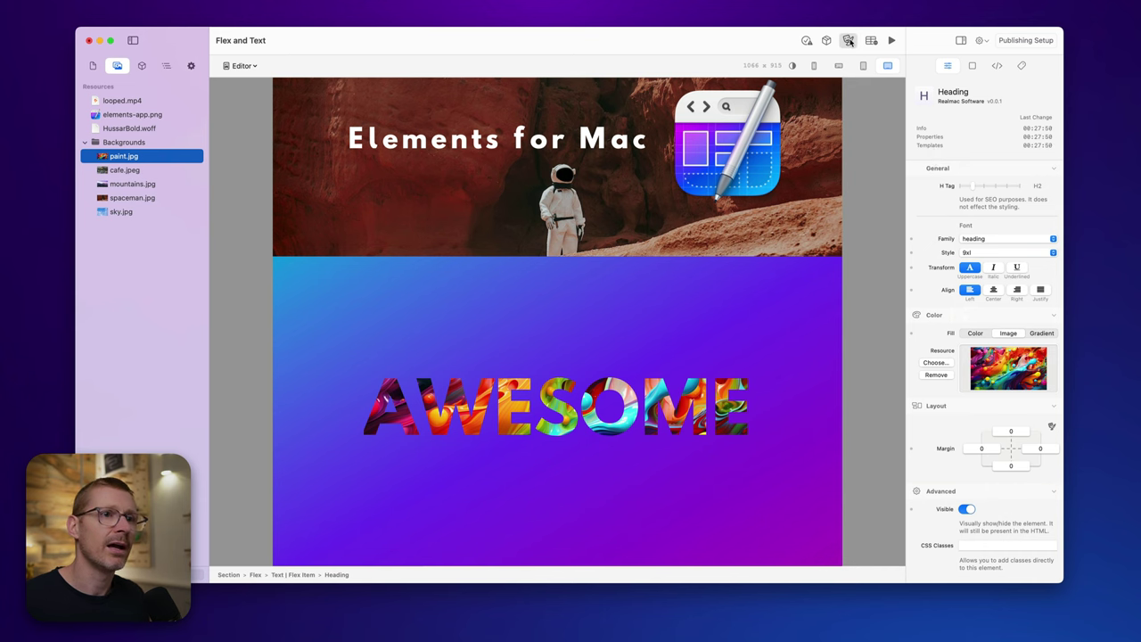
left_click_drag(937, 156, 958, 135)
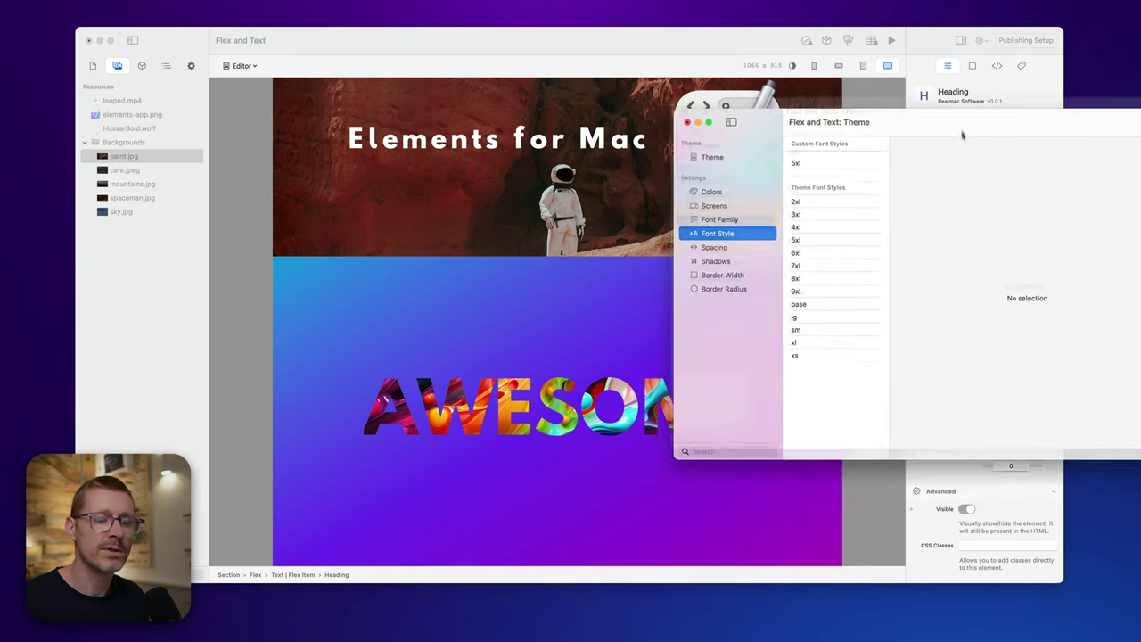
left_click(1012, 102)
left_click(1108, 265)
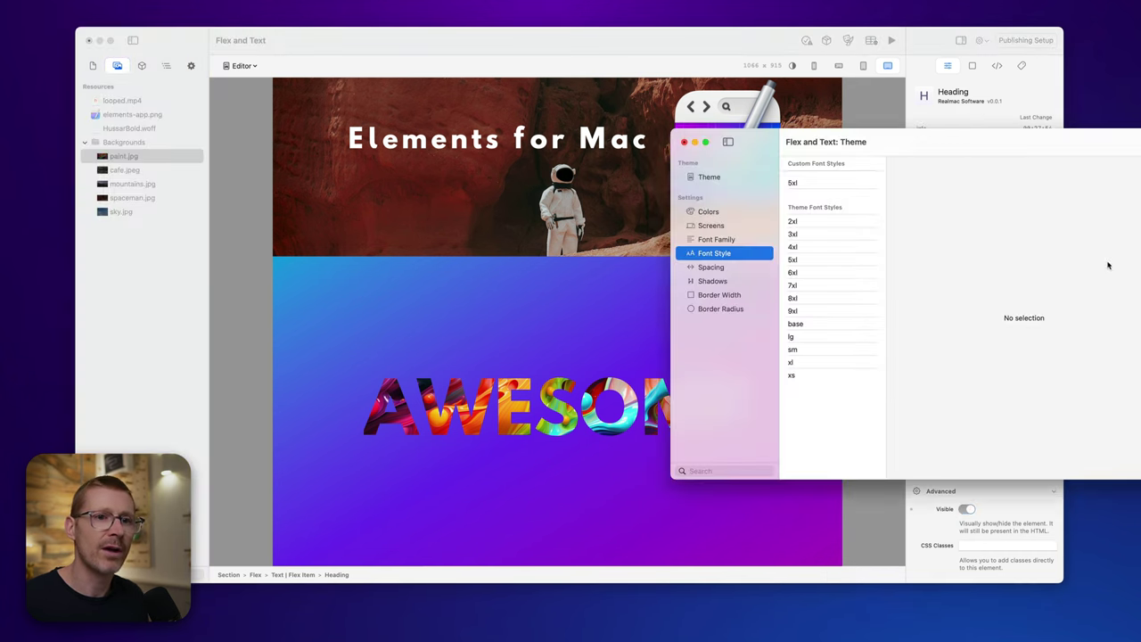
left_click(816, 308)
left_click_drag(816, 307, 834, 194)
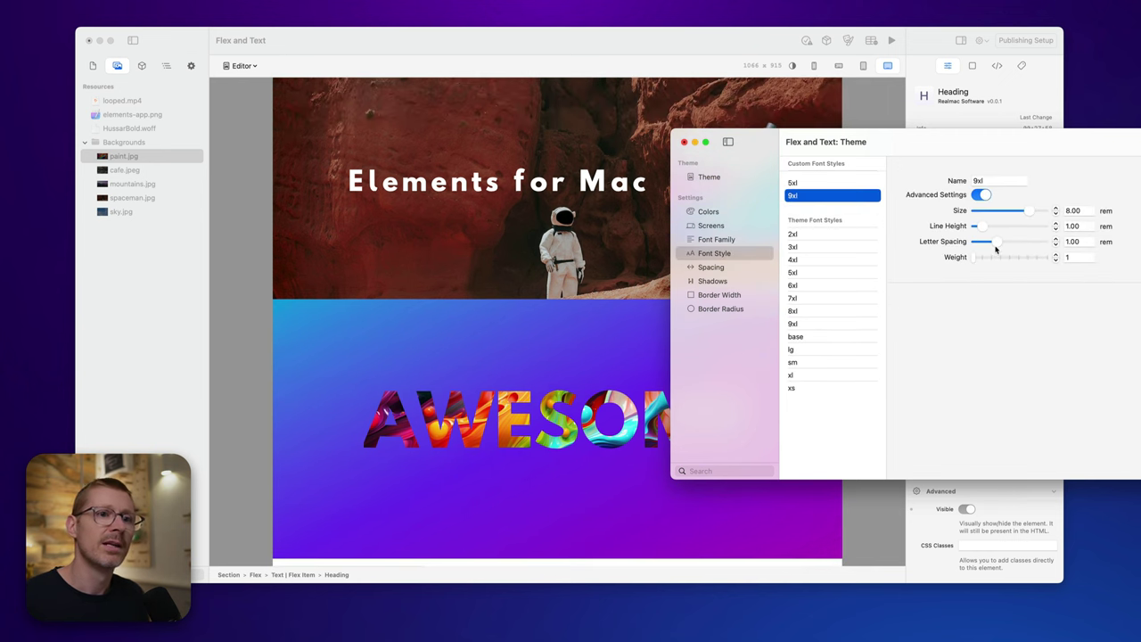
- Set the custom 9xl font style to size 7.57 rem, line height 0.52 rem and letter spacing 0.50 rem, and return to the page editor
left_click_drag(1030, 214, 981, 241)
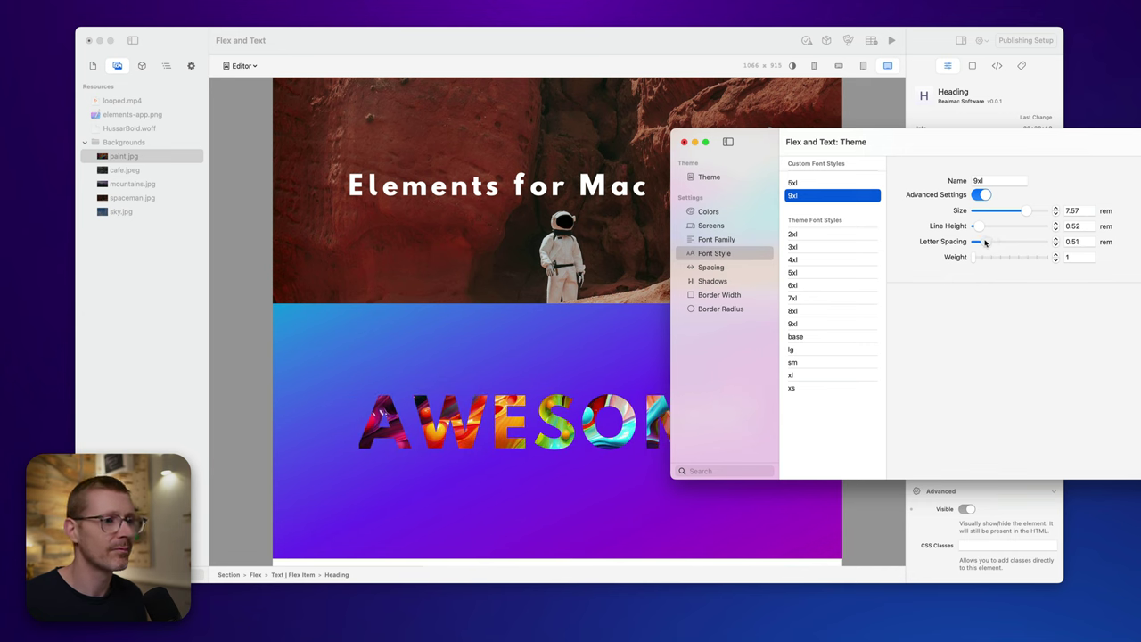
left_click(705, 40)
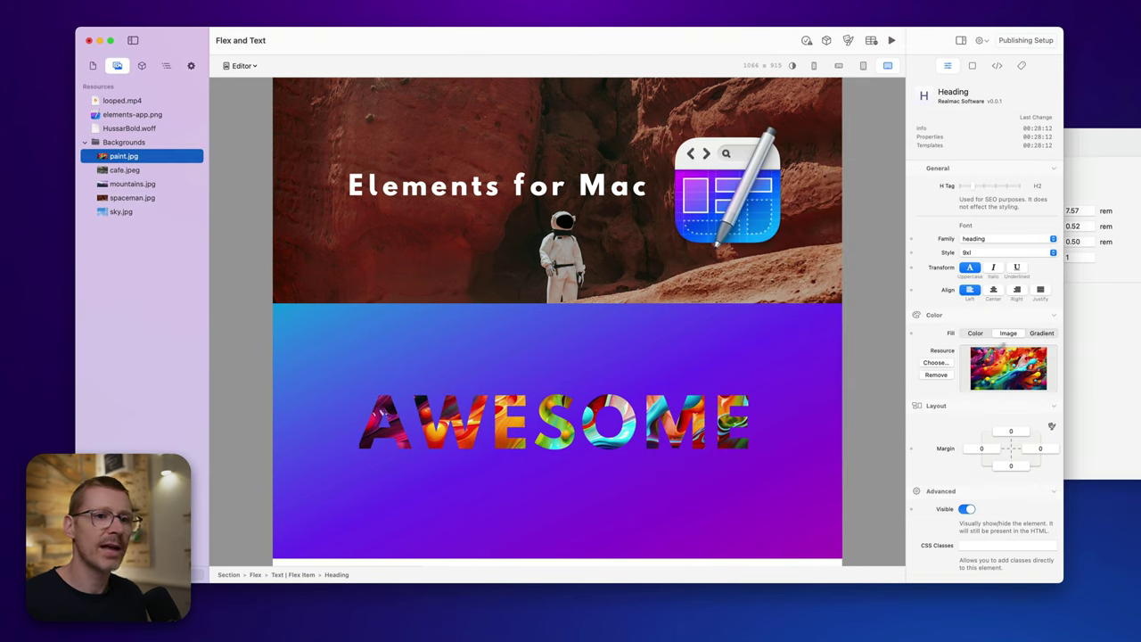
- Switch the background media type of the Section containing the AWESOME heading to Video
left_click(616, 326)
scroll(968, 481, "down", 5)
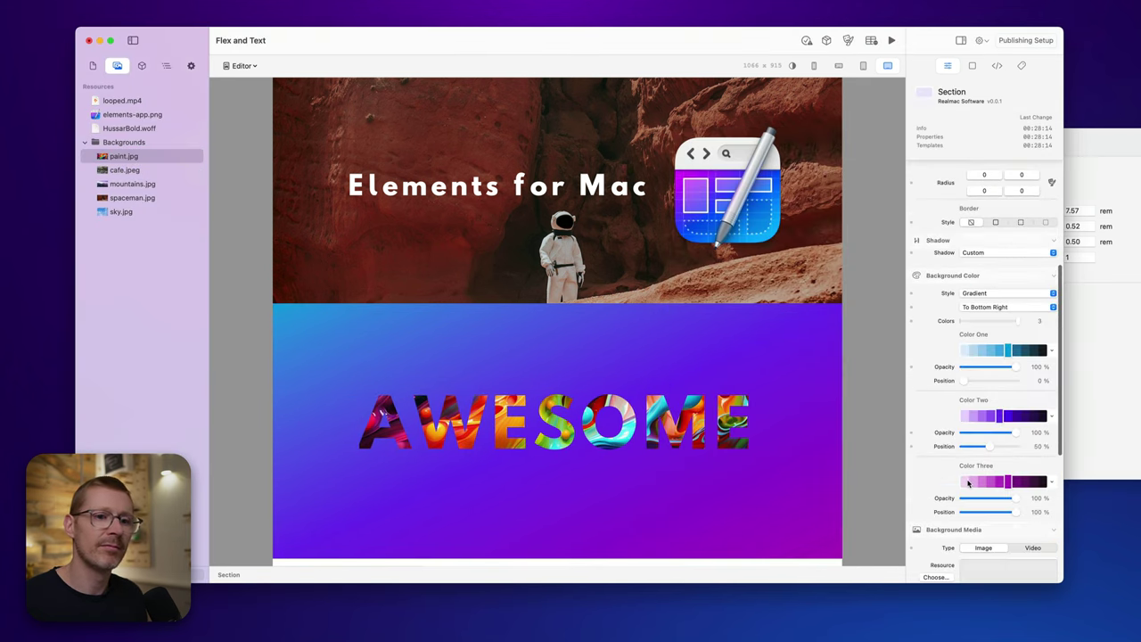
scroll(968, 482, "down", 5)
left_click(1034, 379)
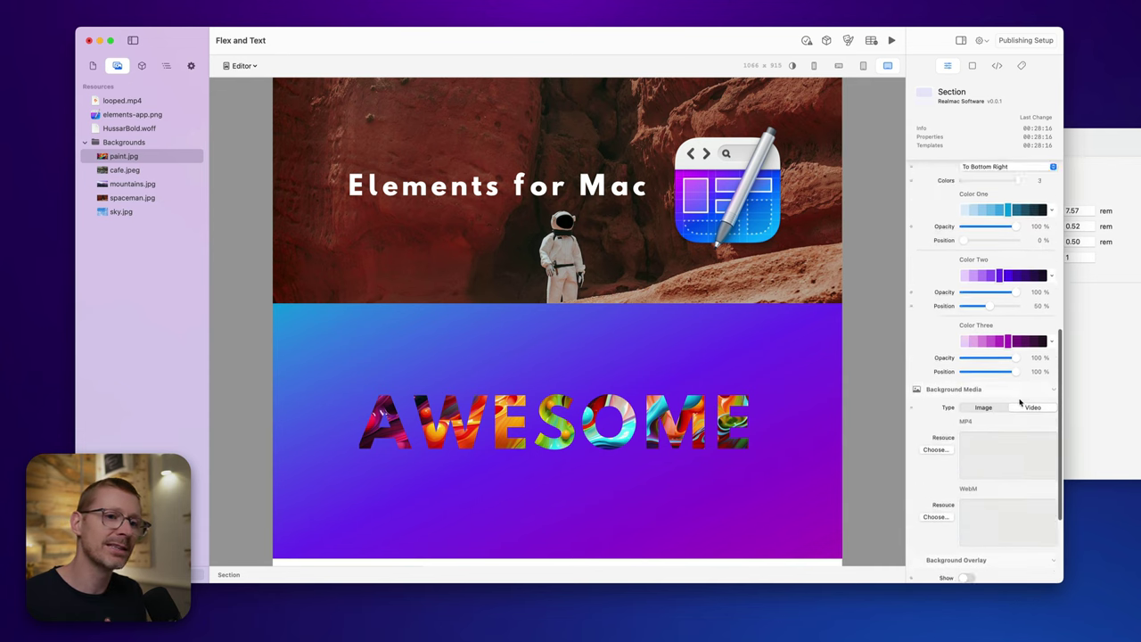
scroll(1020, 402, "down", 3)
- Use looped.mp4 from the resources as the MP4 file for the Section's video background, keeping the media type on Video
left_click(165, 67)
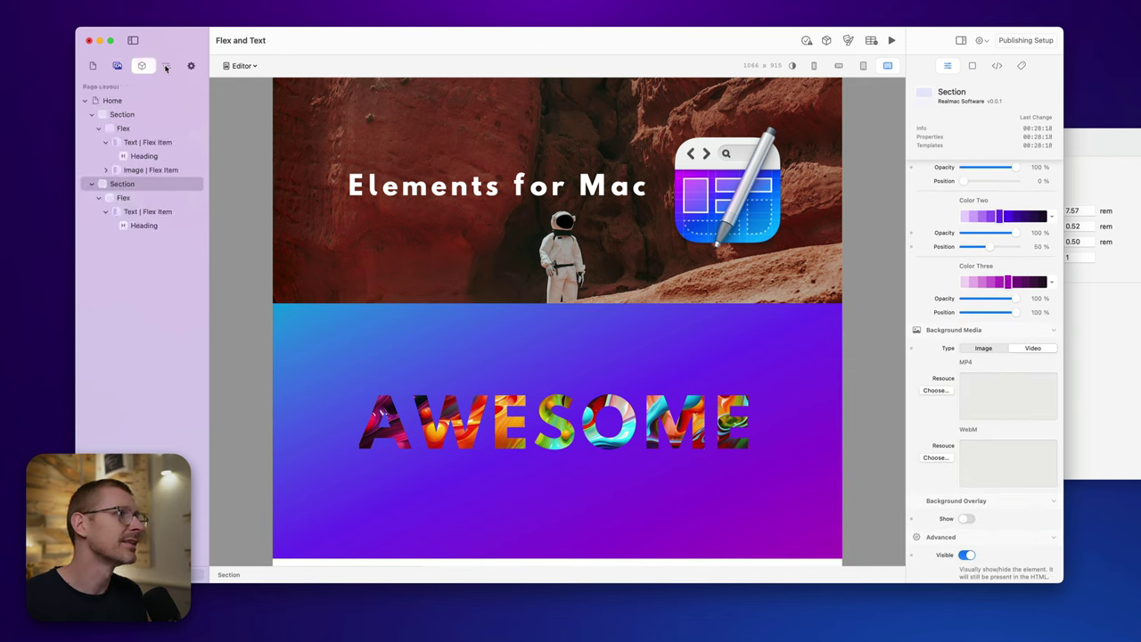
left_click(142, 66)
key("super+comma")
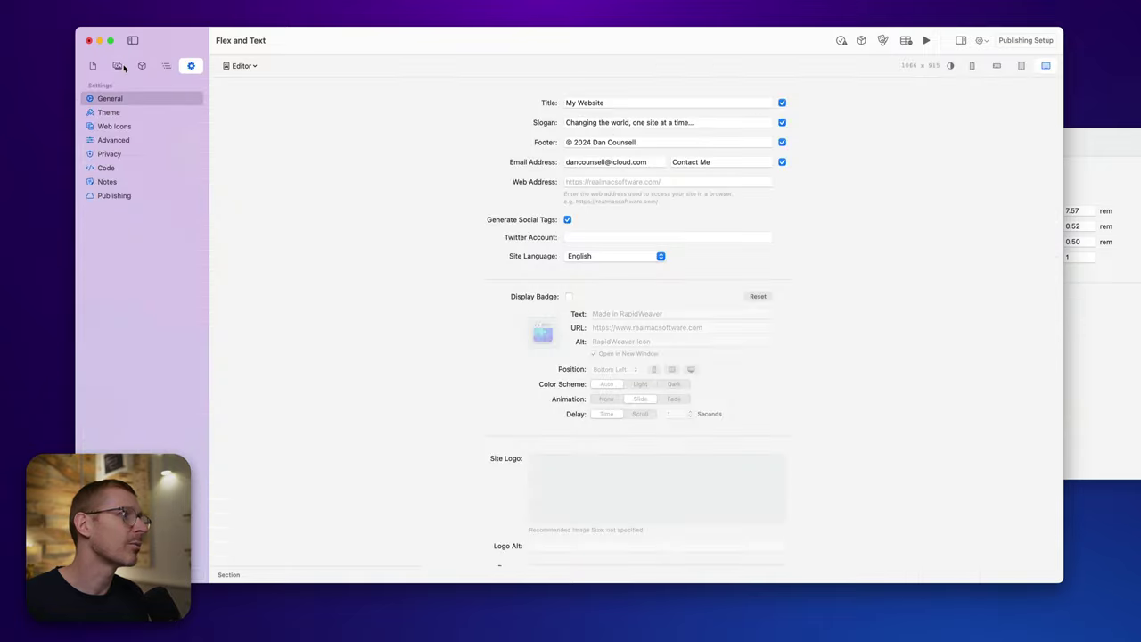
left_click(119, 66)
left_click_drag(121, 96, 1025, 393)
left_click(981, 348)
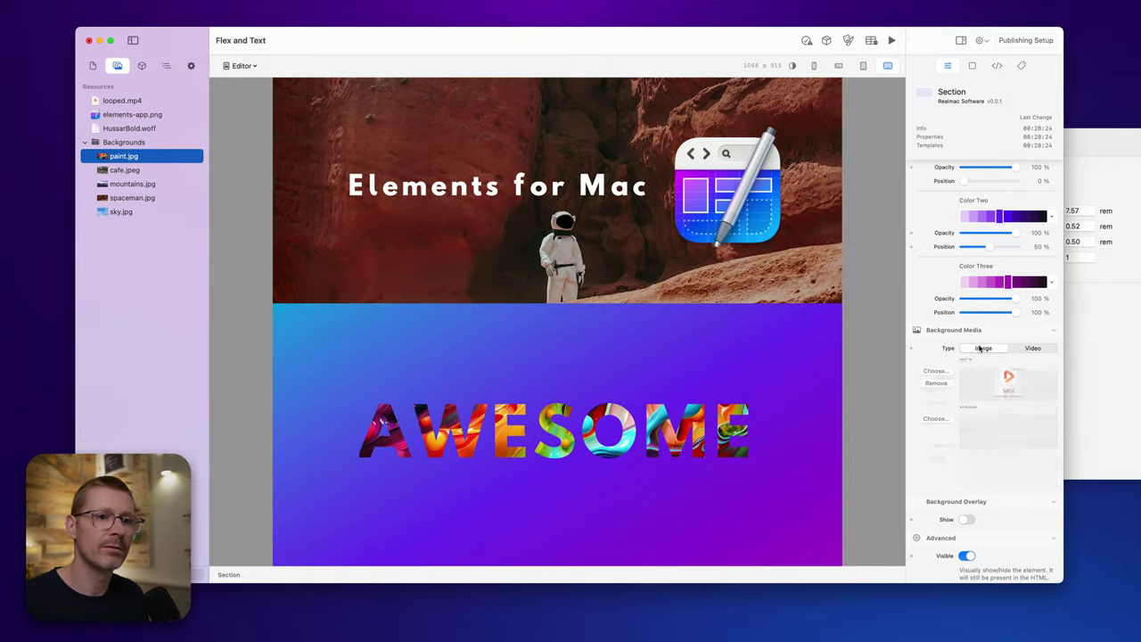
scroll(985, 357, "up", 2)
left_click(1032, 408)
- Change the Section's background color style from Gradient to Solid
scroll(989, 321, "up", 3)
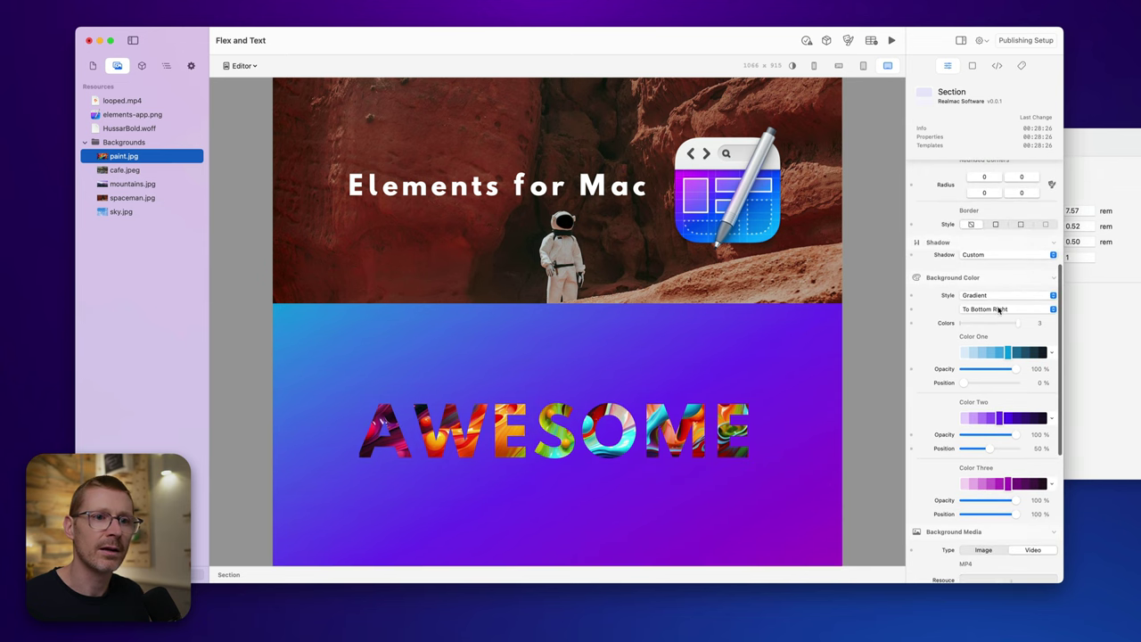
left_click(975, 297)
left_click(985, 289)
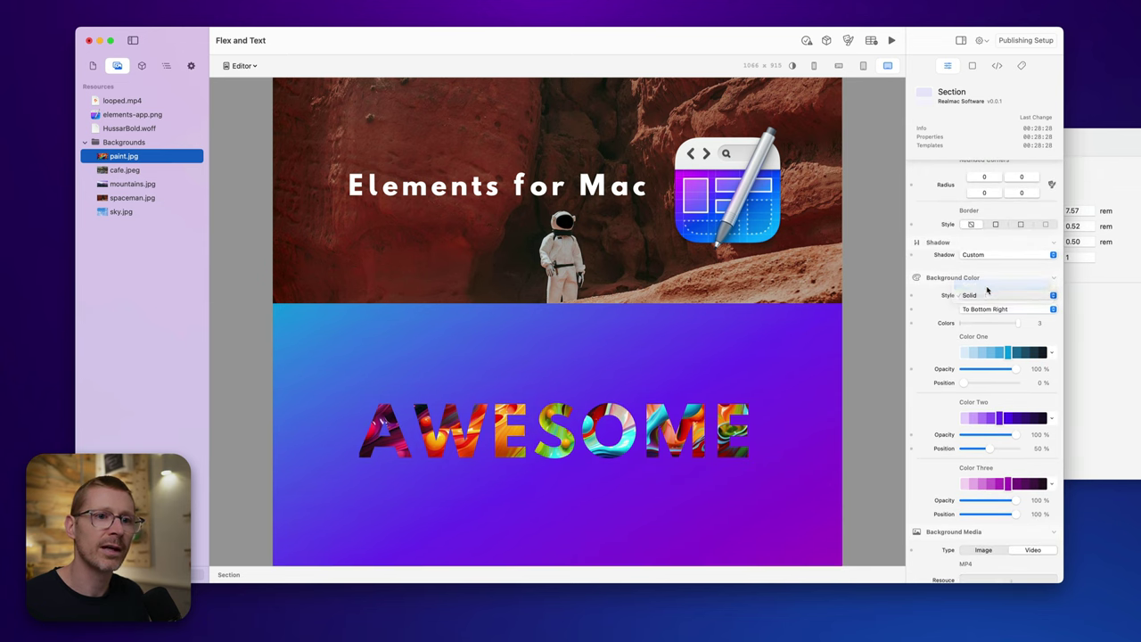
- Turn on the Section's background overlay, give it the theme's light blue color and set its opacity to 43 %
scroll(971, 356, "down", 3)
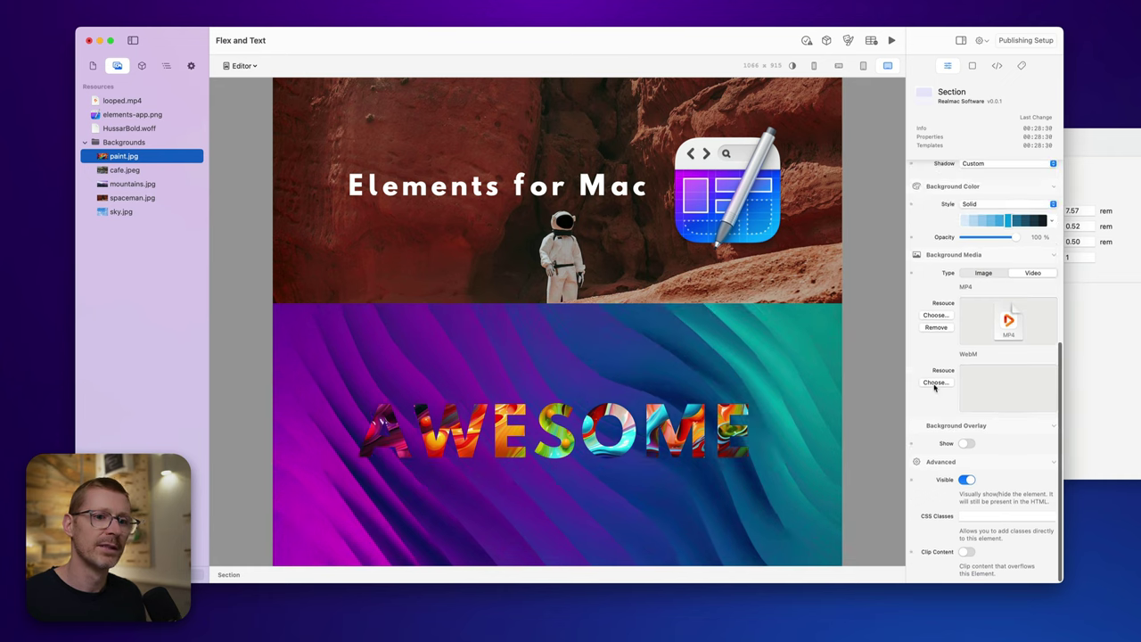
left_click(966, 443)
scroll(946, 427, "down", 3)
left_click_drag(965, 444, 1004, 448)
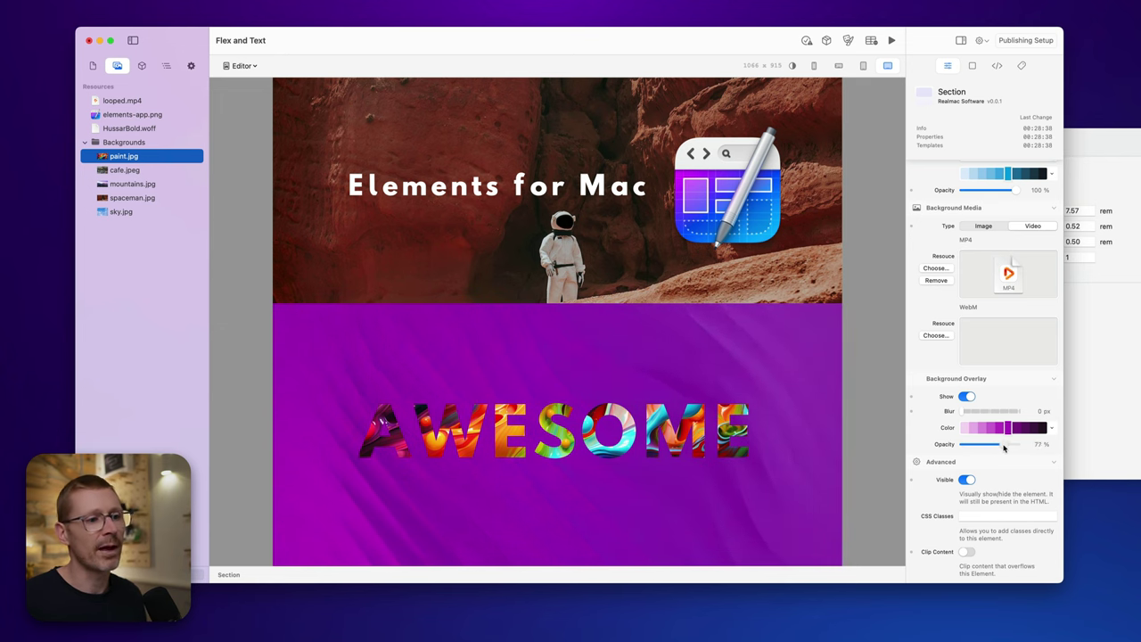
left_click(1051, 429)
left_click(1044, 513)
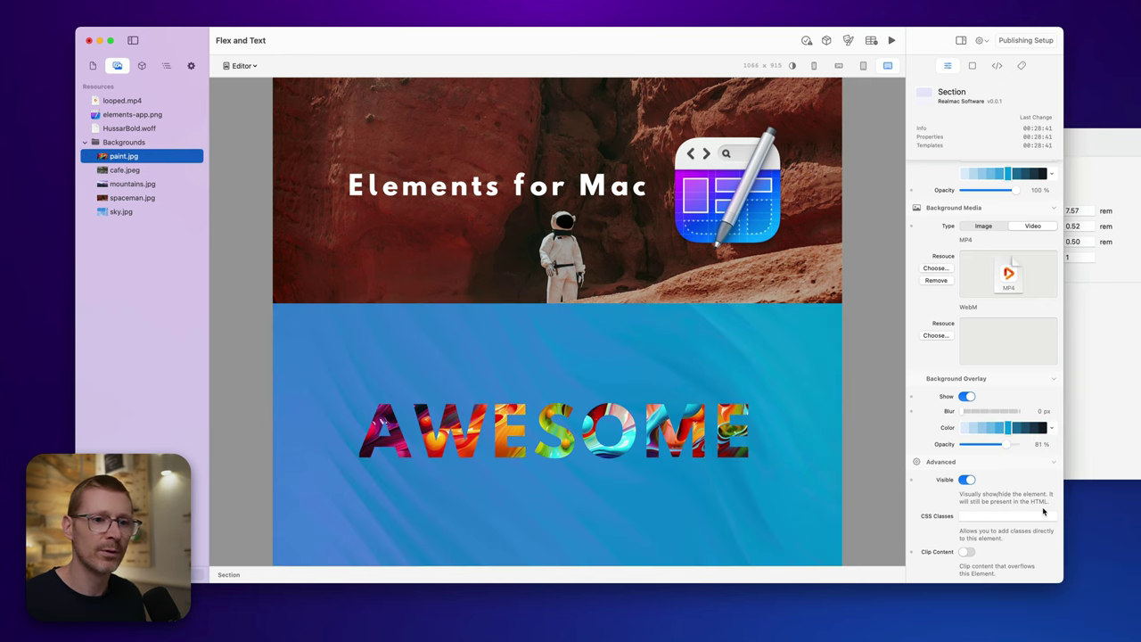
left_click(1008, 447)
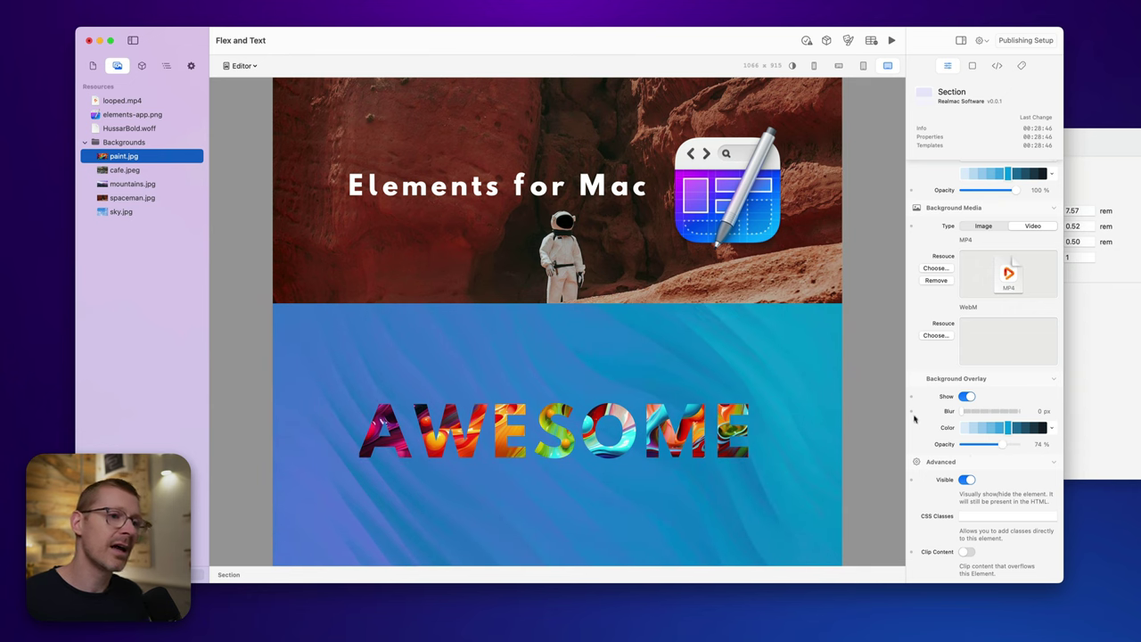
- Reduce the custom 9xl font style's size to 7.24 rem in the theme settings and return to the page editor
left_click(1083, 285)
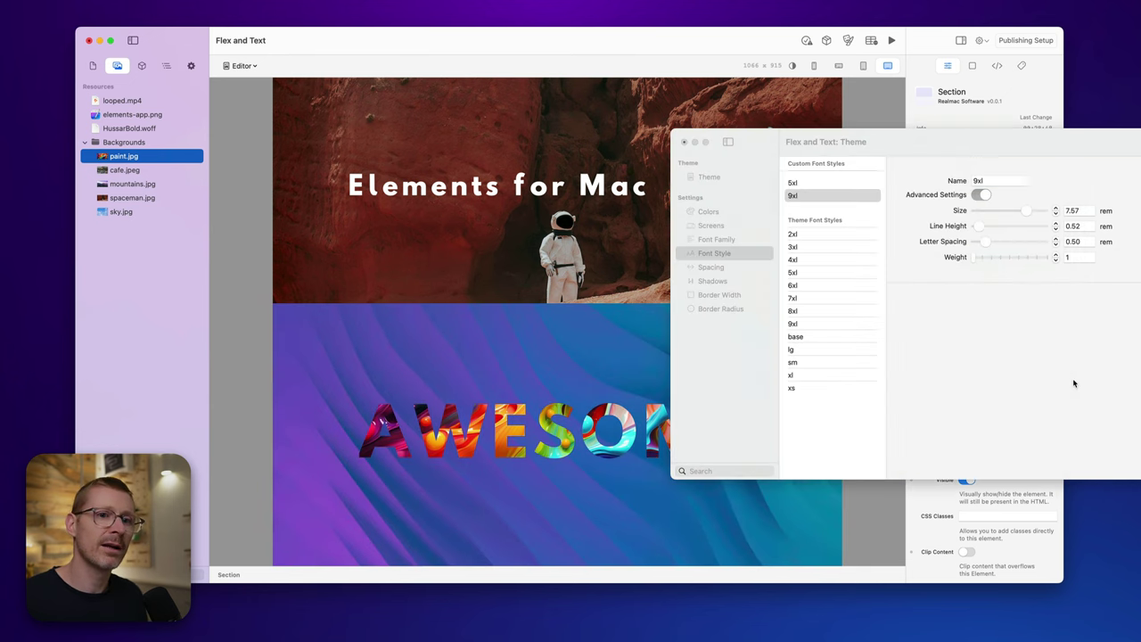
mouse_move(1034, 215)
left_mouse_down()
mouse_move(1007, 216)
mouse_move(1023, 214)
left_mouse_up()
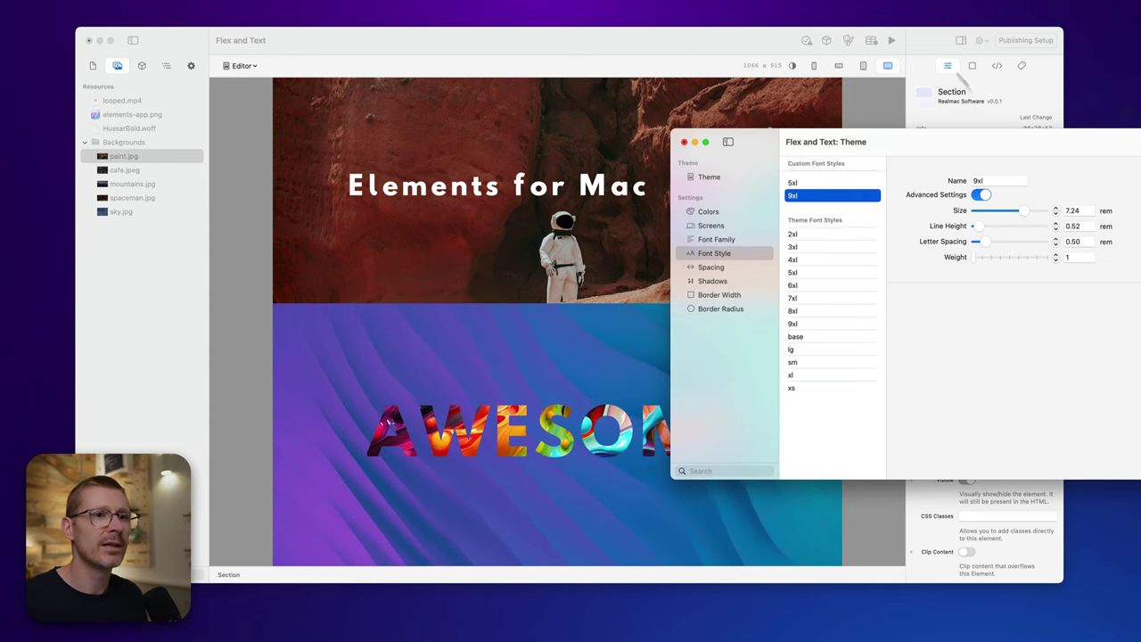
left_click(932, 47)
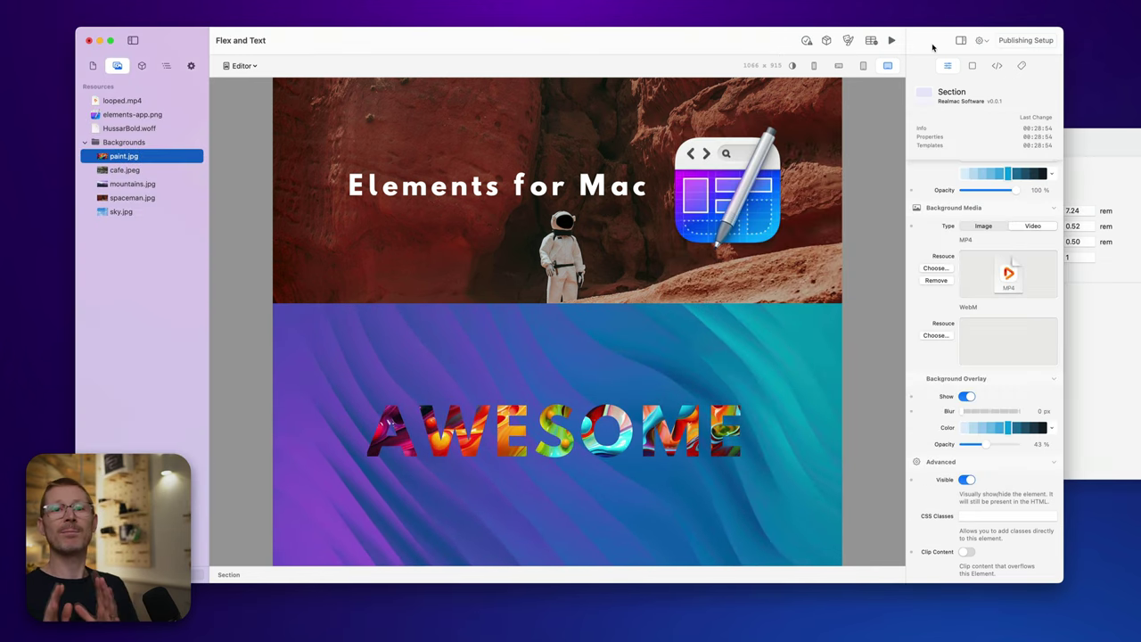